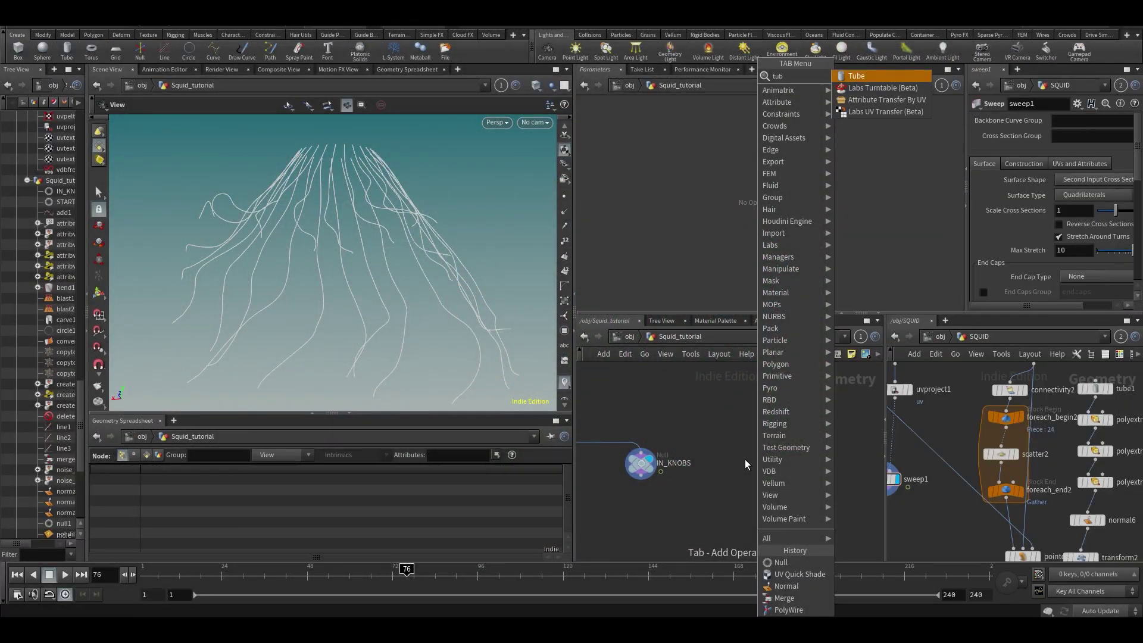
Step: Add a Tube node beside IN_KNOBS, display it and frame it in the viewport
key("Return")
left_click(744, 458)
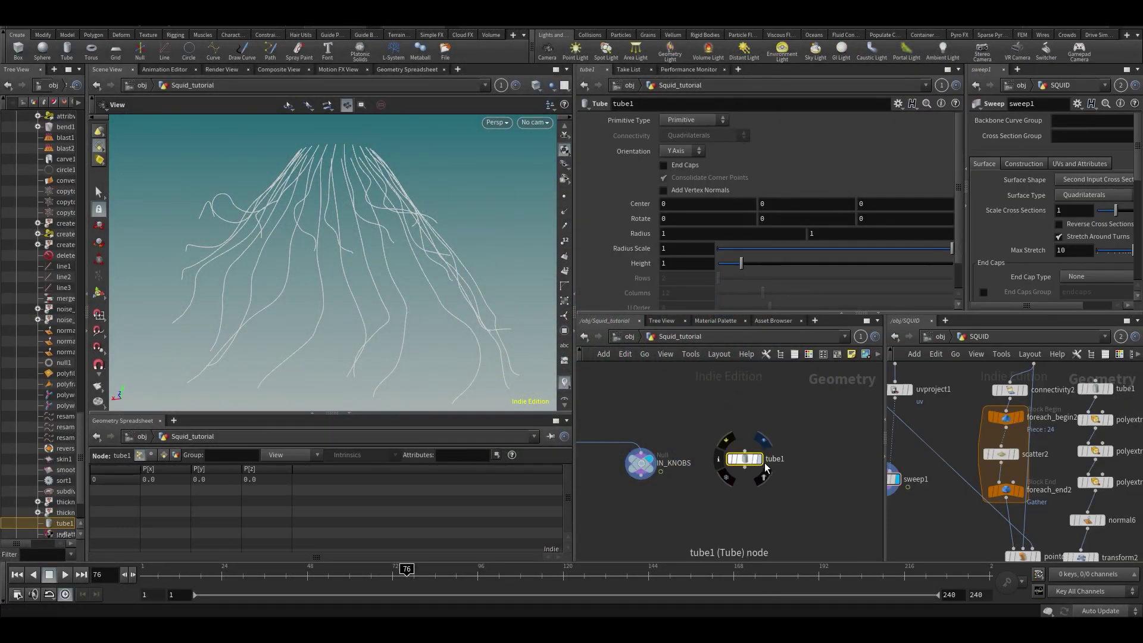
left_click(767, 443)
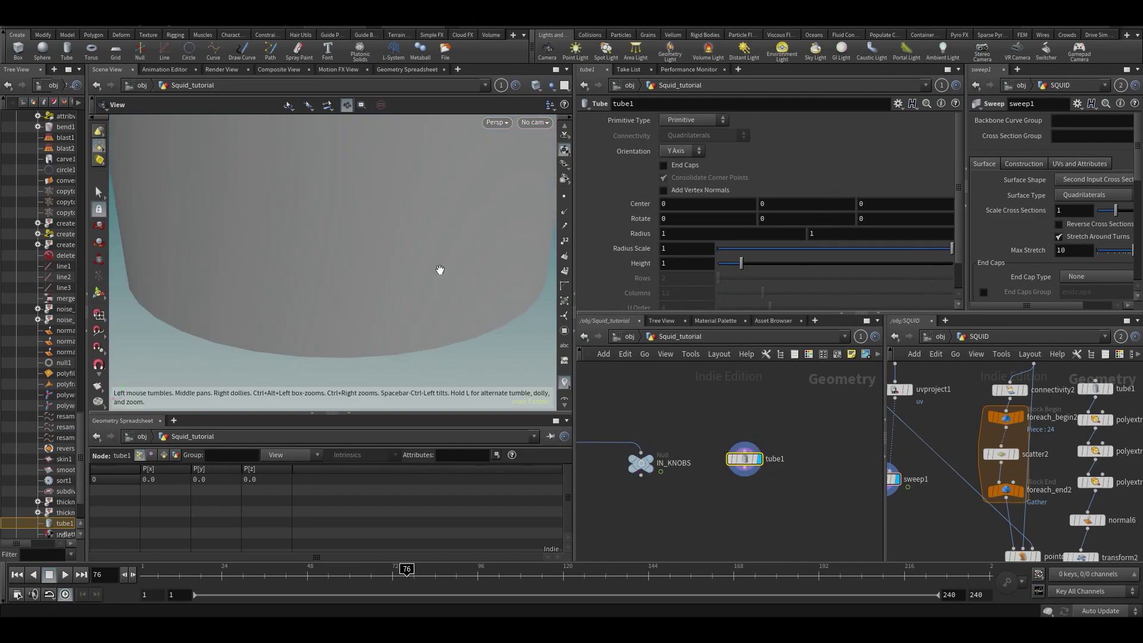
key("h")
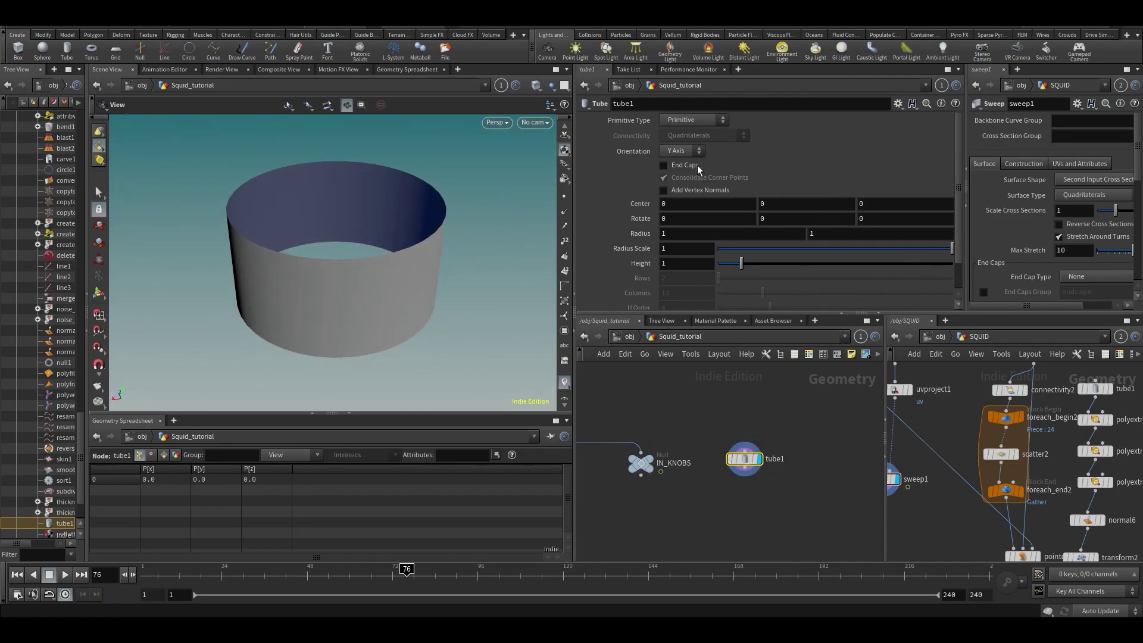
Step: Enable the tube's end caps and change its primitive type to Polygon
left_click(686, 165)
key("s")
left_click(345, 231)
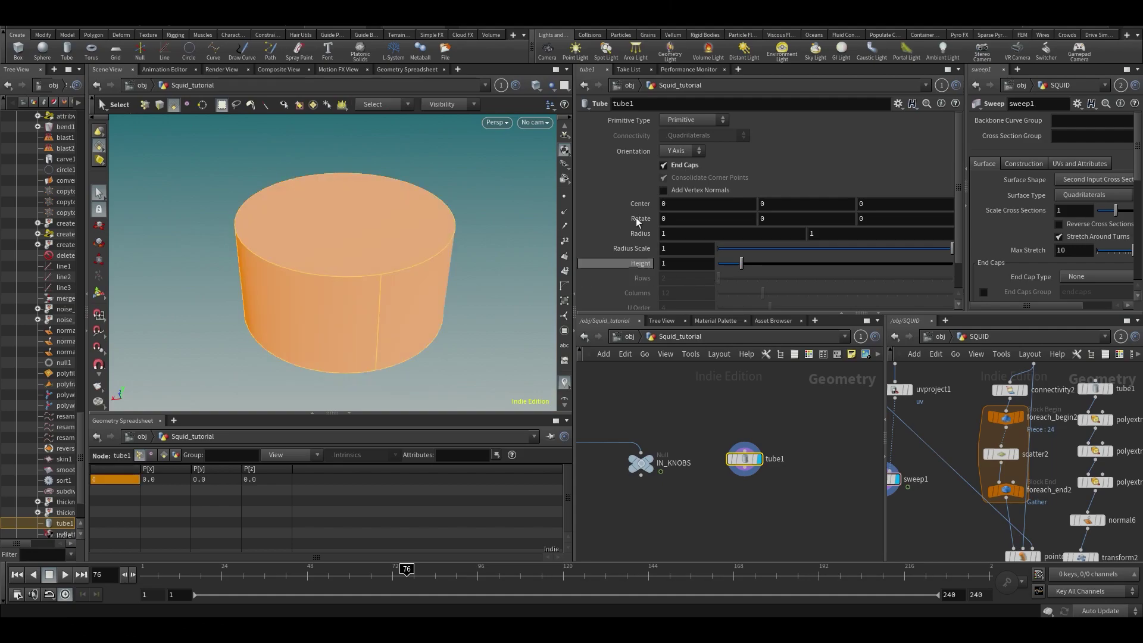
left_click(678, 143)
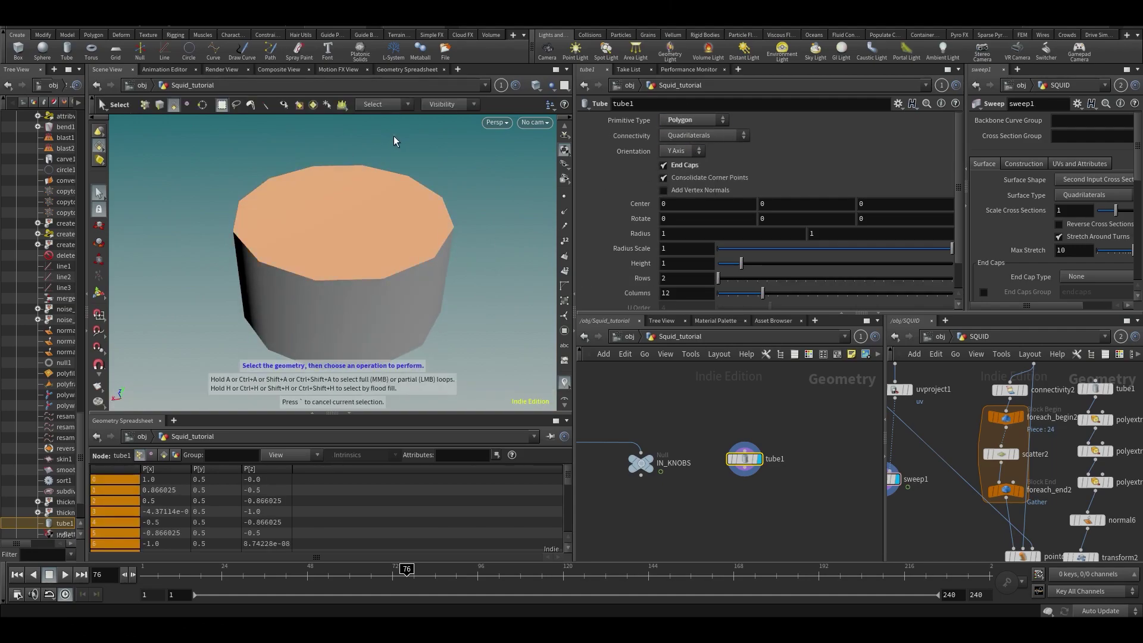
Step: Inset the tube's top cap with a PolyExtrude
key("c")
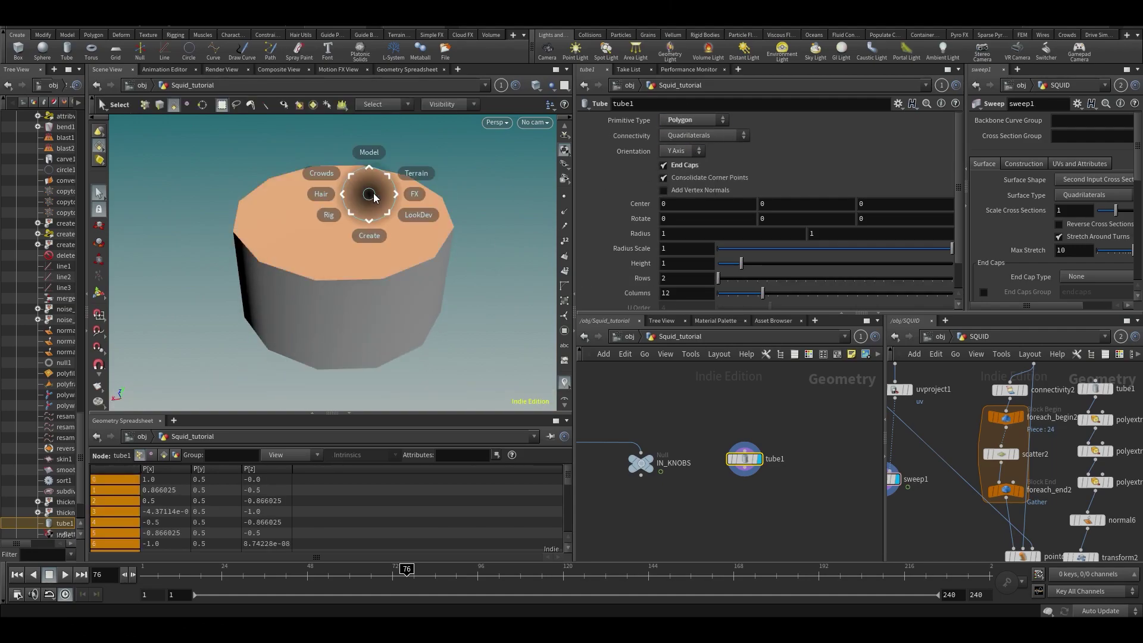
left_click(373, 197)
left_click(423, 28)
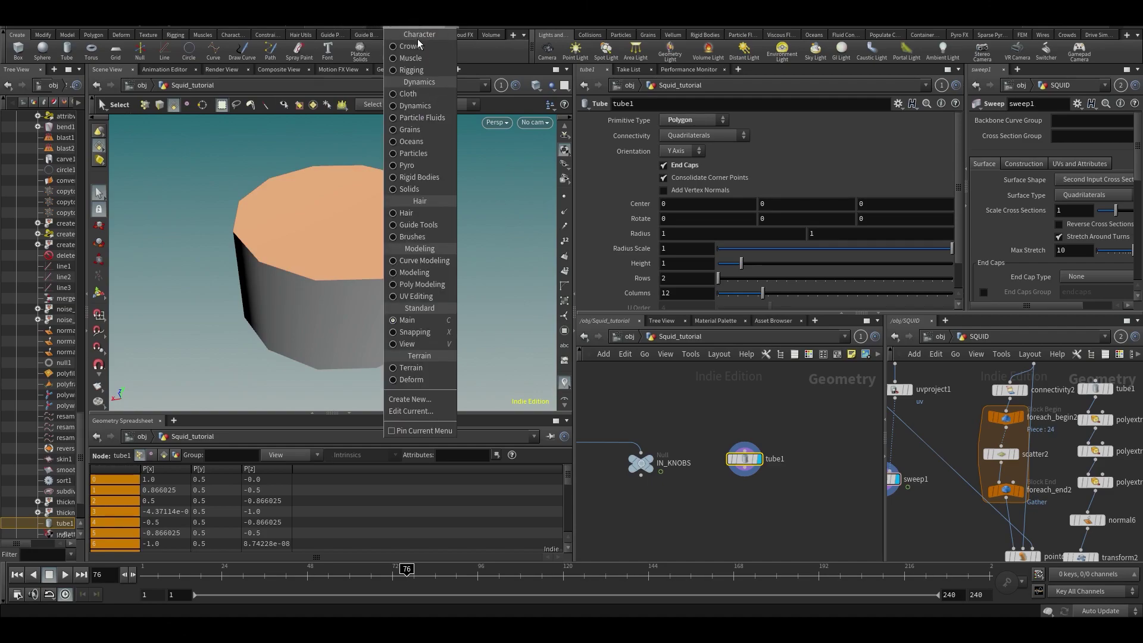
left_click(414, 275)
left_click(389, 213)
key("c")
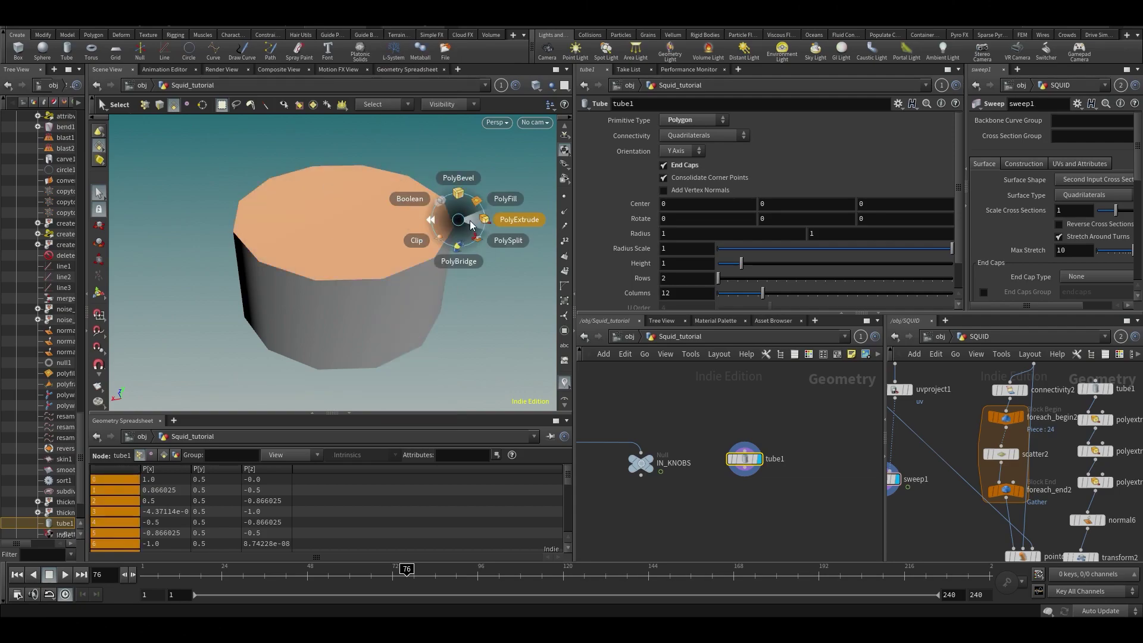
left_click(495, 220)
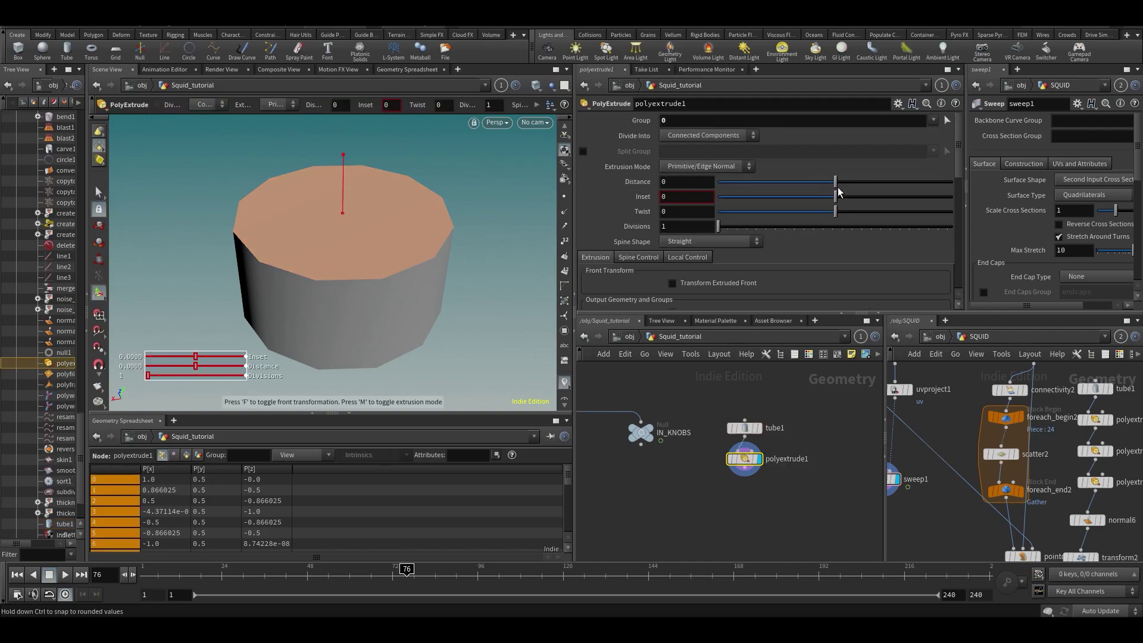
left_click_drag(838, 198, 869, 198)
Step: Extrude the inset cap upward by about 0.377, and inset the new top face by 0.145 with another PolyExtrude
key("q")
mouse_move(340, 179)
left_mouse_down()
mouse_move(342, 139)
mouse_move(348, 173)
left_mouse_up()
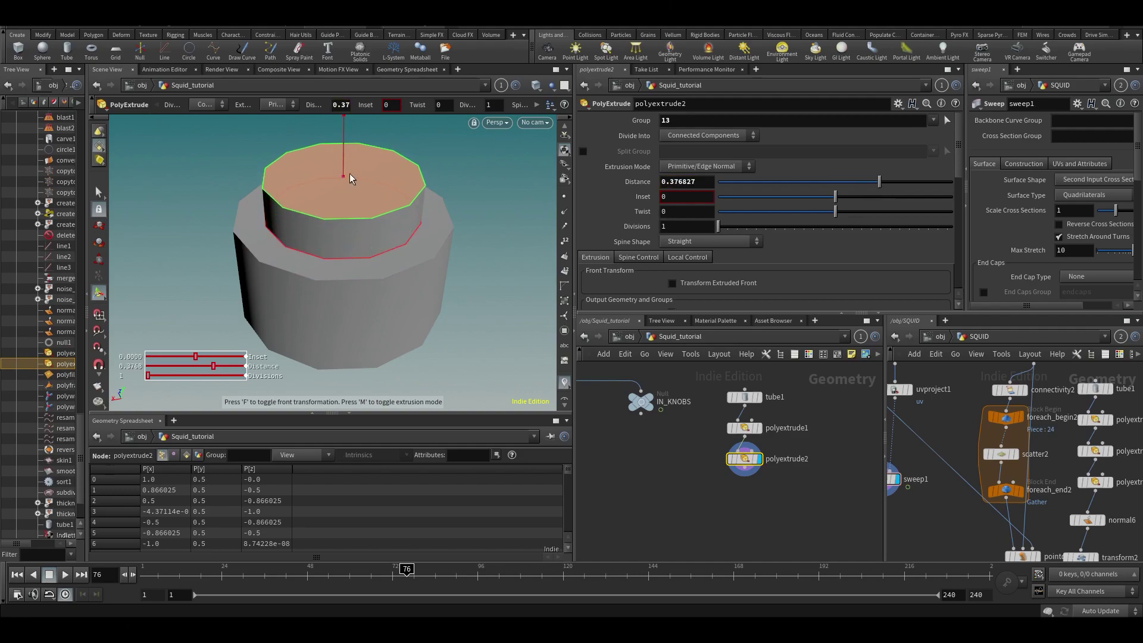
key("q")
left_click_drag(834, 196, 853, 212)
Step: Append a PolyBevel node after the third PolyExtrude
left_click_drag(542, 311, 520, 296, "alt")
middle_click_drag(739, 486, 727, 467)
key("Tab")
type("bev")
key("Return")
left_click(716, 474)
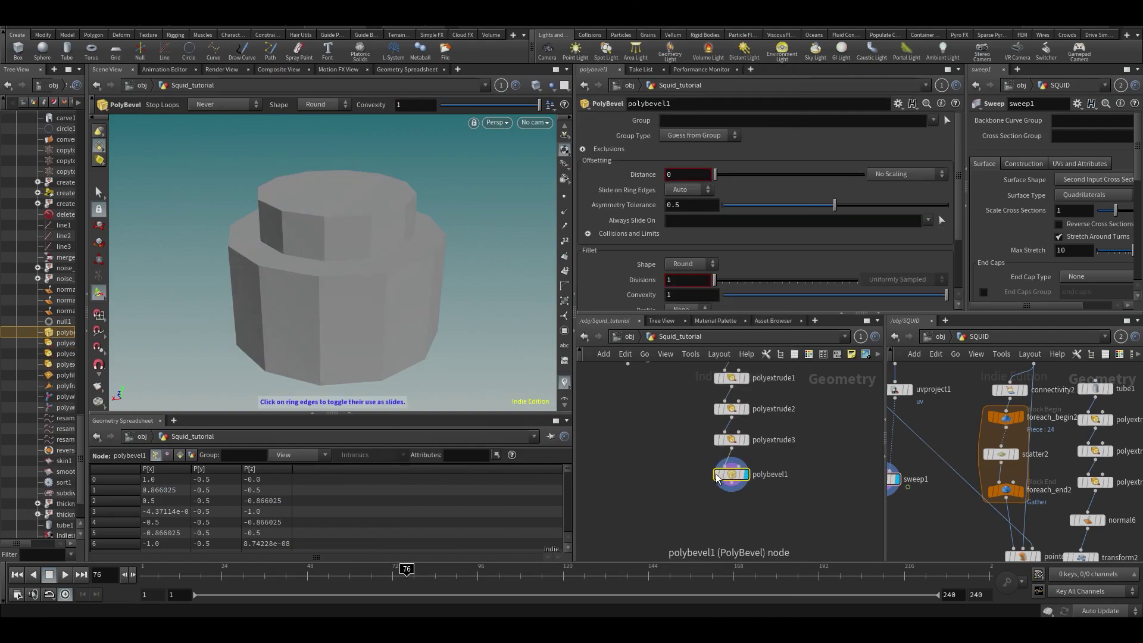
Step: Insert a Group Create node between polyextrude3 and polybevel1
left_click_drag(716, 476, 717, 501)
key("Tab")
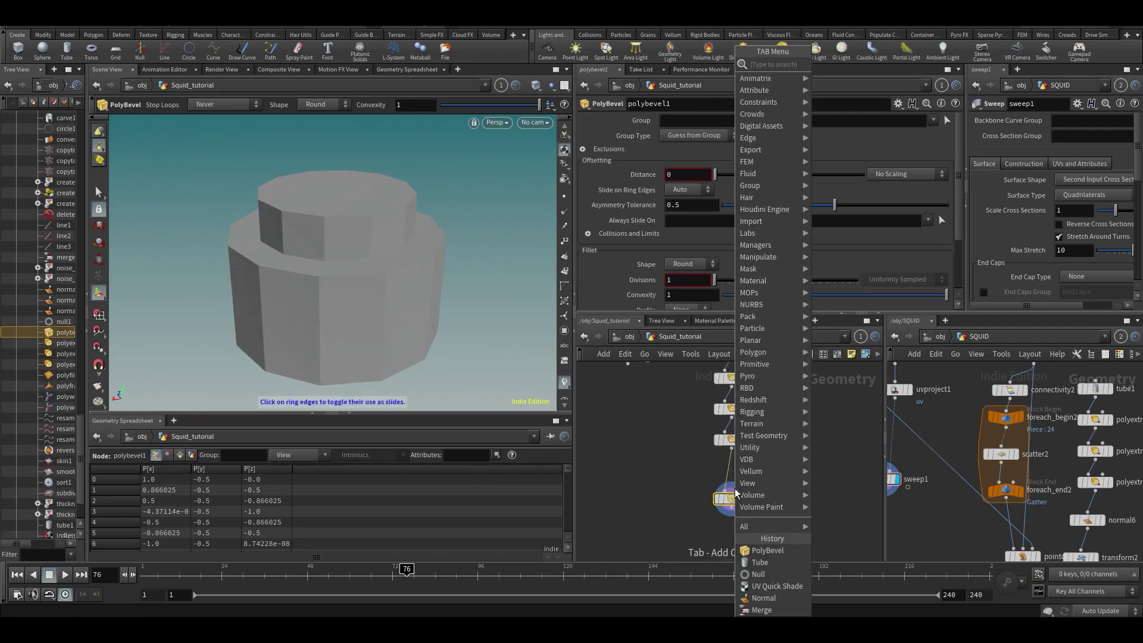
type("group")
key("Return")
scroll(734, 489, "up", 2)
left_click(712, 449)
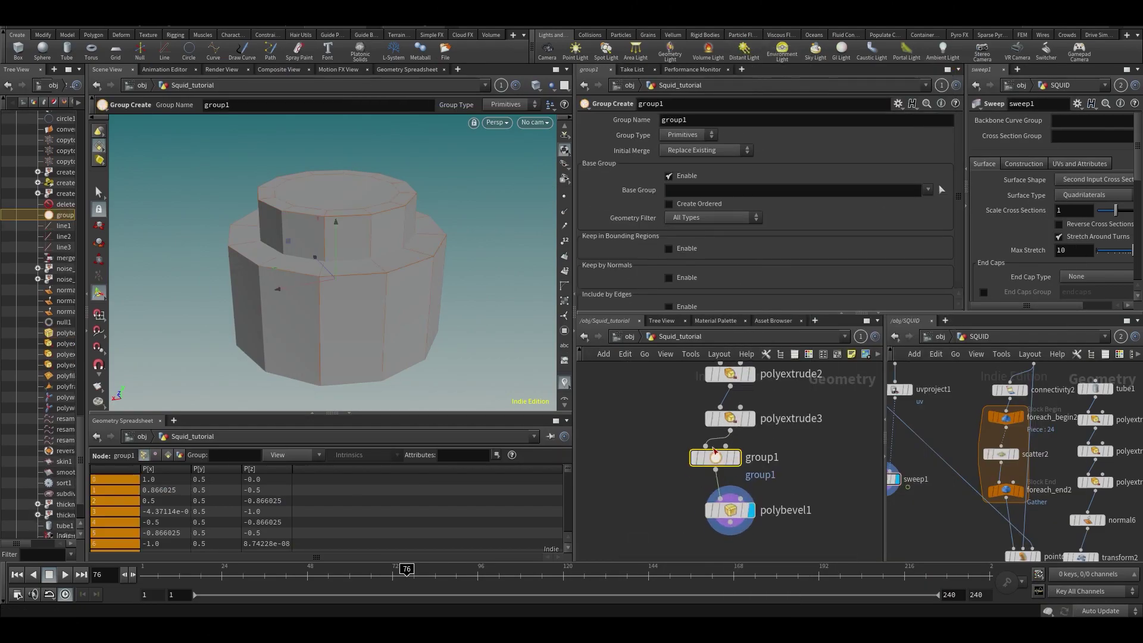
Step: Set the group type to Edges and disable the base group
left_click(690, 134)
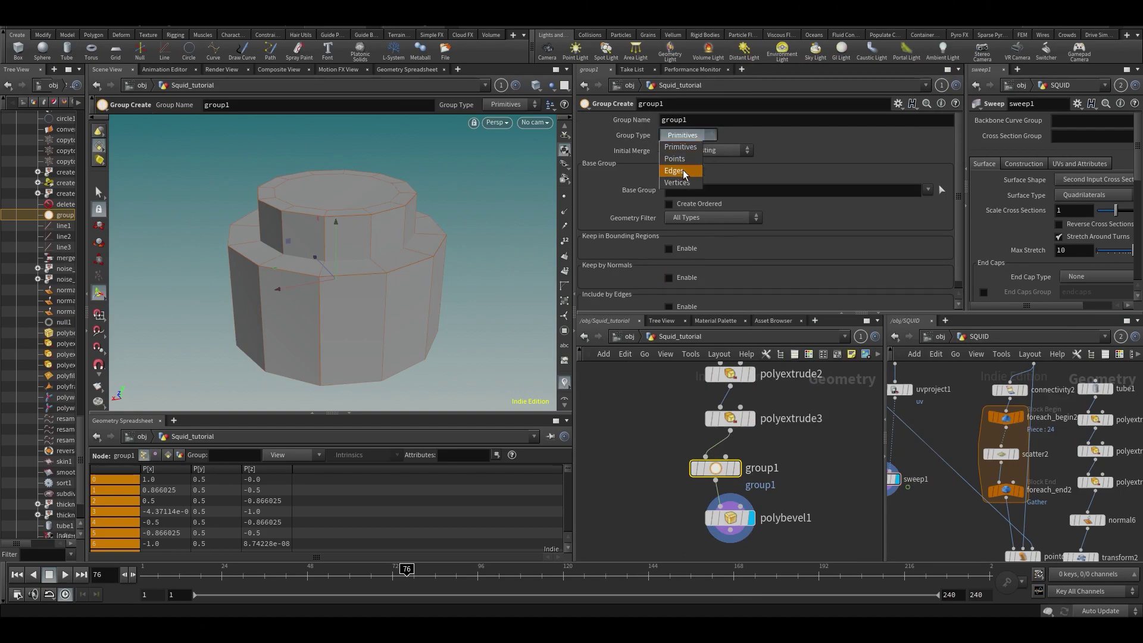
left_click(683, 172)
left_click(669, 177)
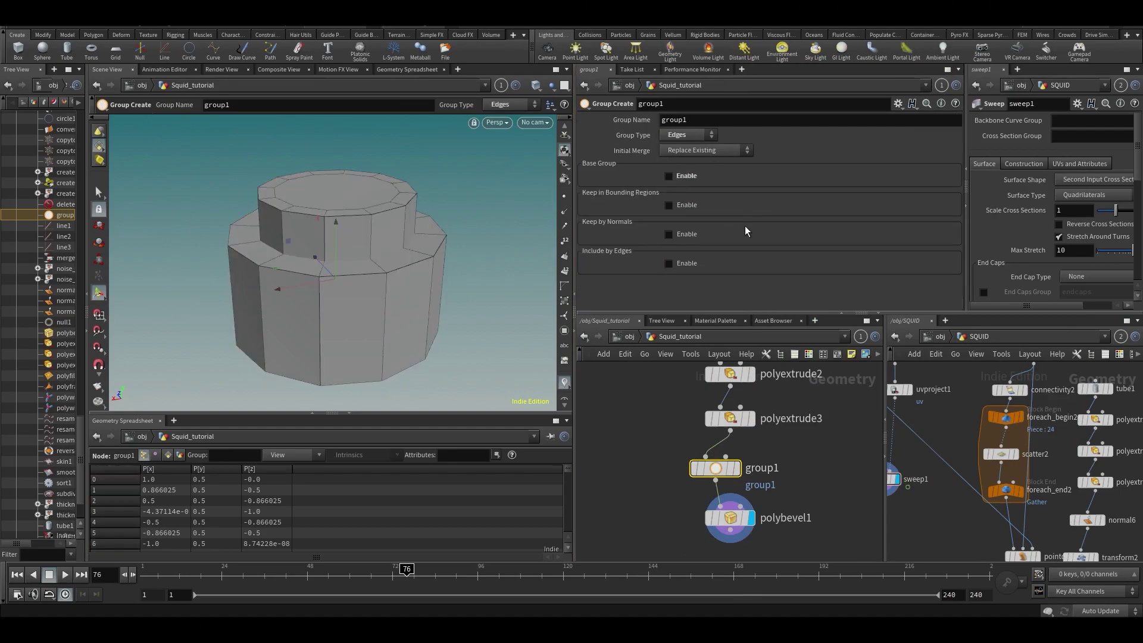
Step: Enable inclusion by edges on the group and set a minimum edge angle of 86.2
left_click_drag(342, 220, 362, 229, "alt")
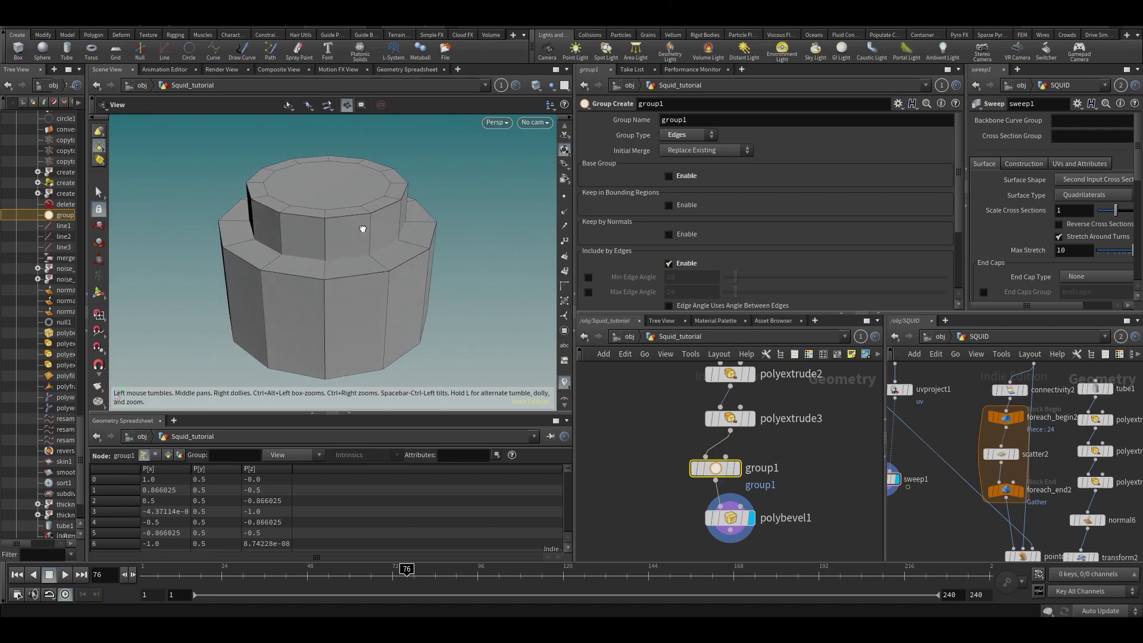
middle_click_drag(344, 260, 339, 244, "alt")
left_click(668, 263)
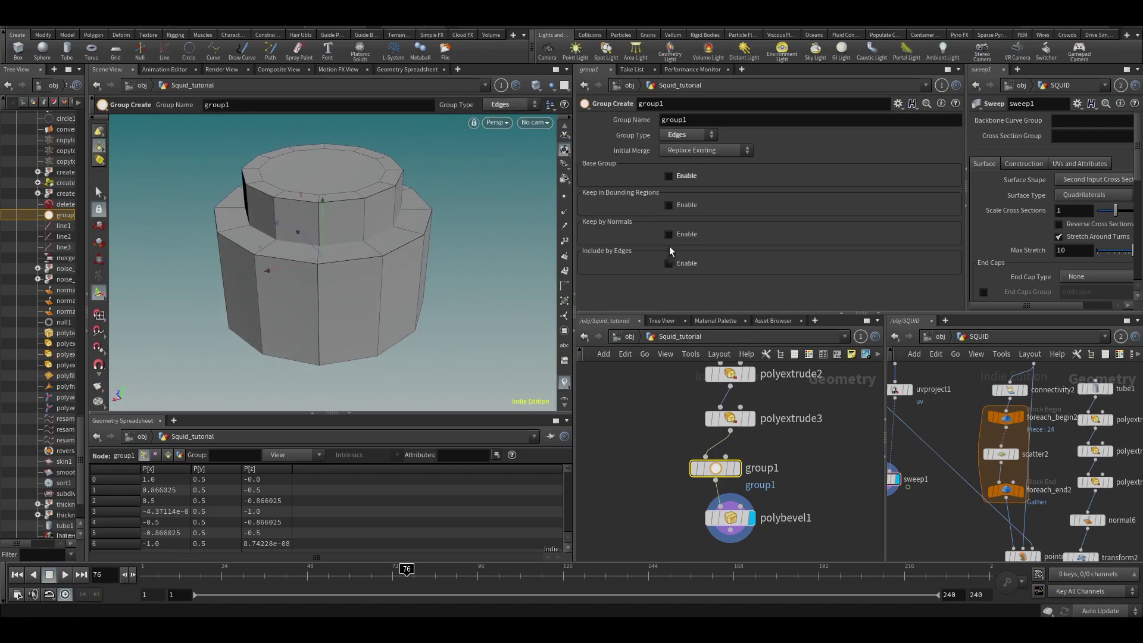
left_click(668, 263)
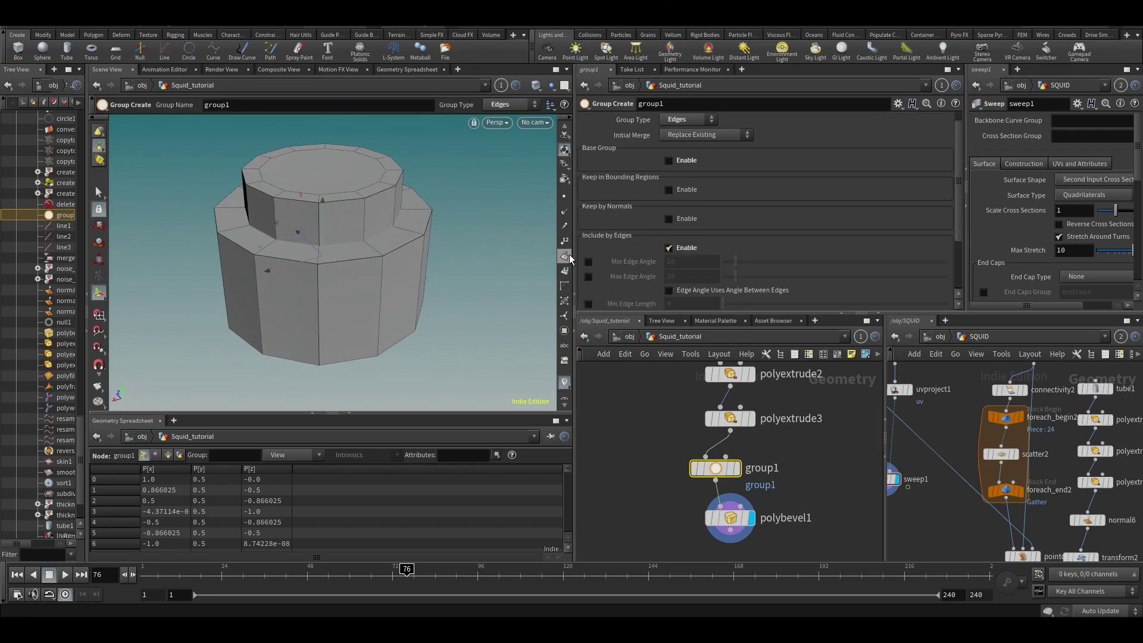
left_click(588, 262)
left_click_drag(735, 264, 776, 272)
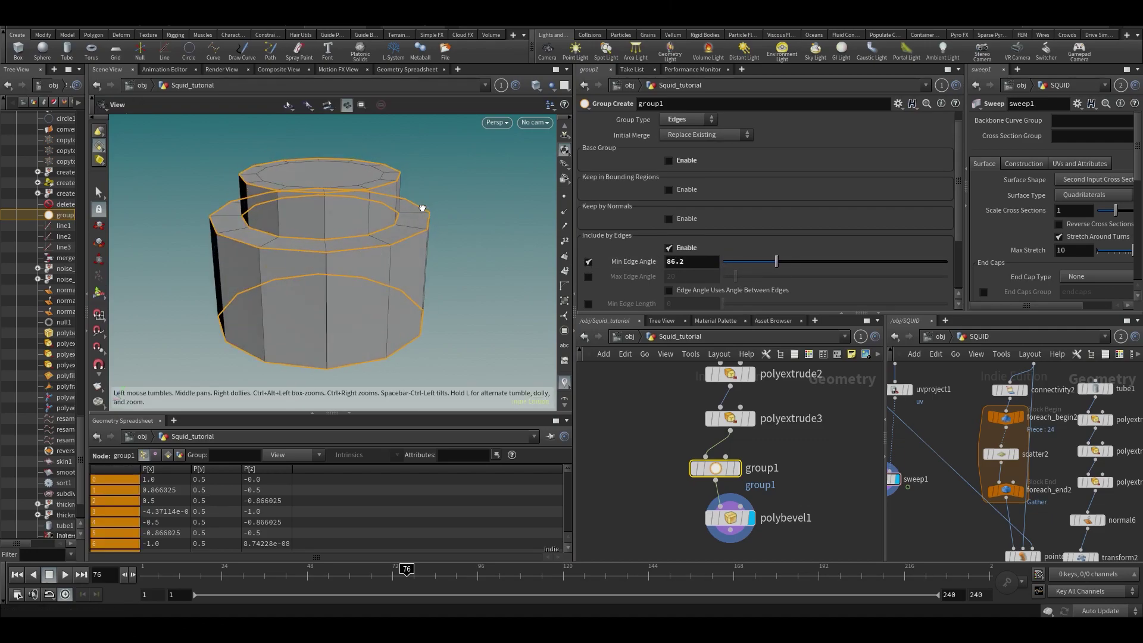
Step: Restrict the PolyBevel to the edge group group1 and set its offset distance to 0.07
middle_click_drag(660, 546, 655, 487)
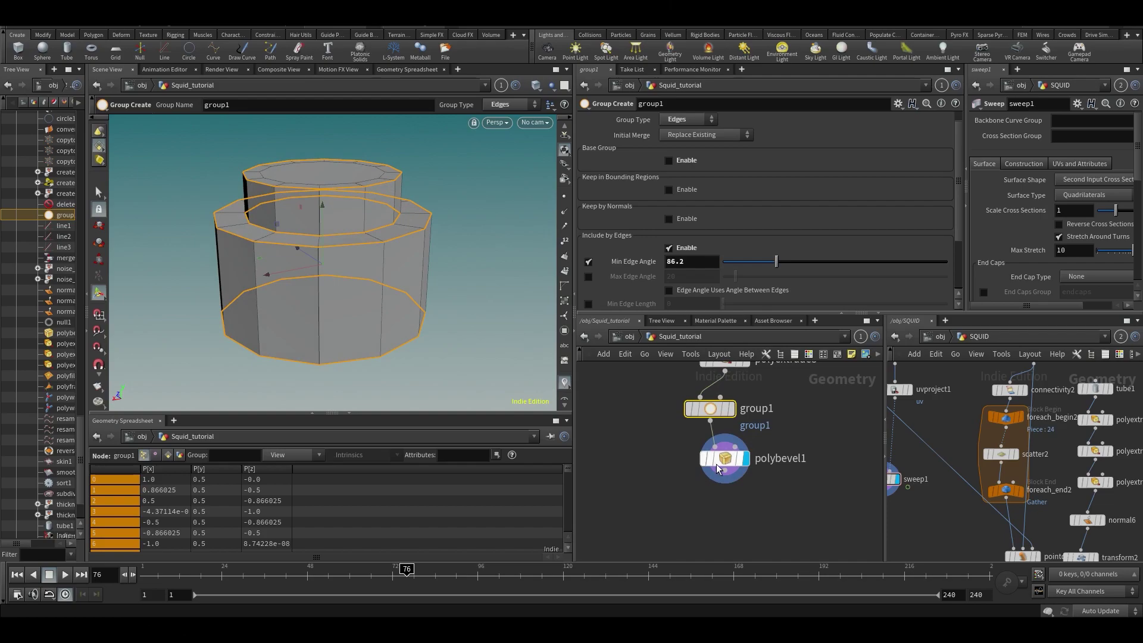
left_click_drag(716, 463, 701, 486)
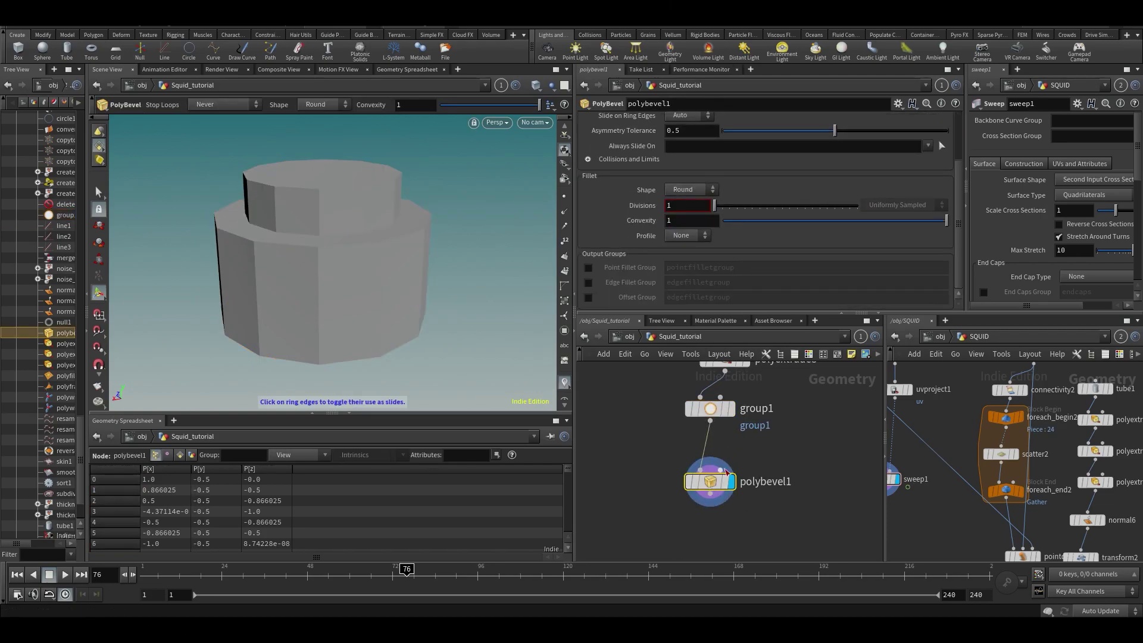
left_click(710, 408)
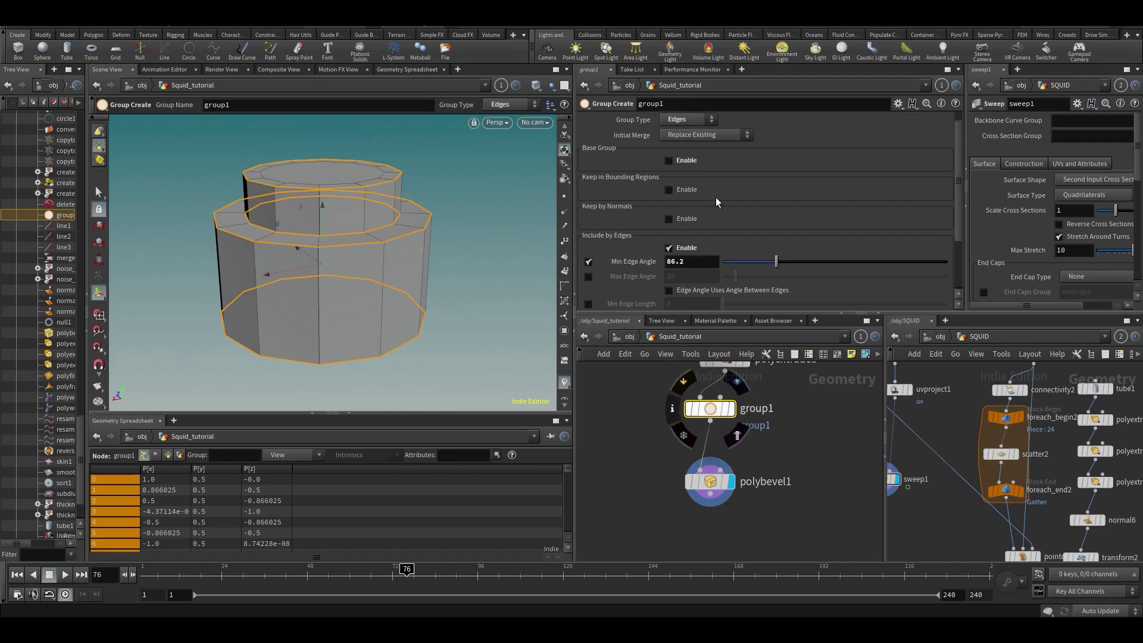
left_click(711, 481)
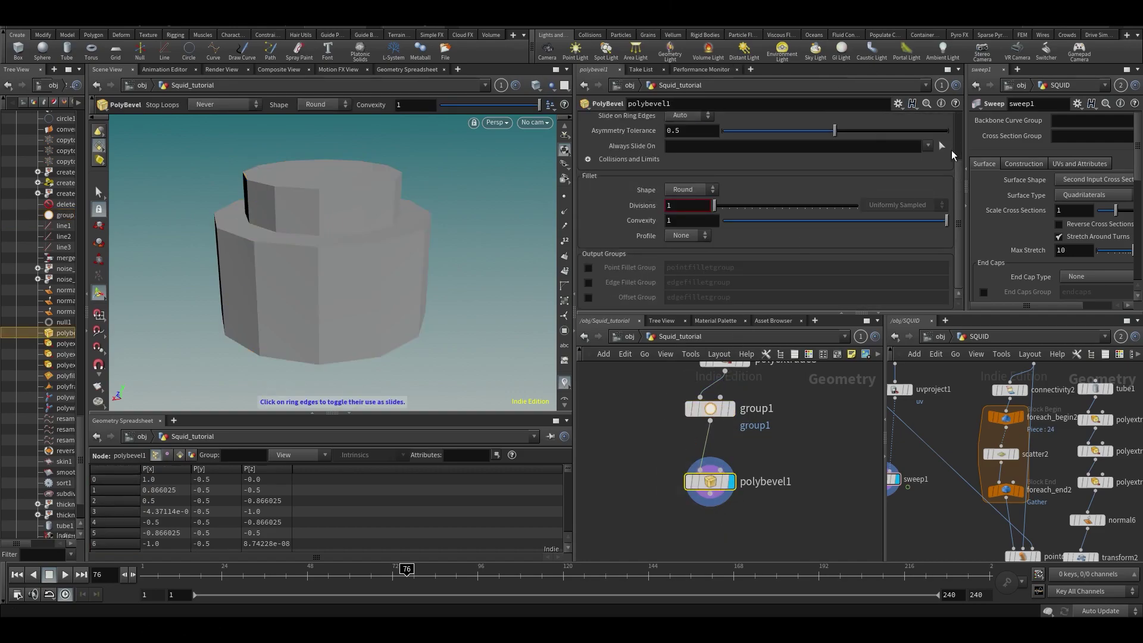
scroll(858, 137, "up", 3)
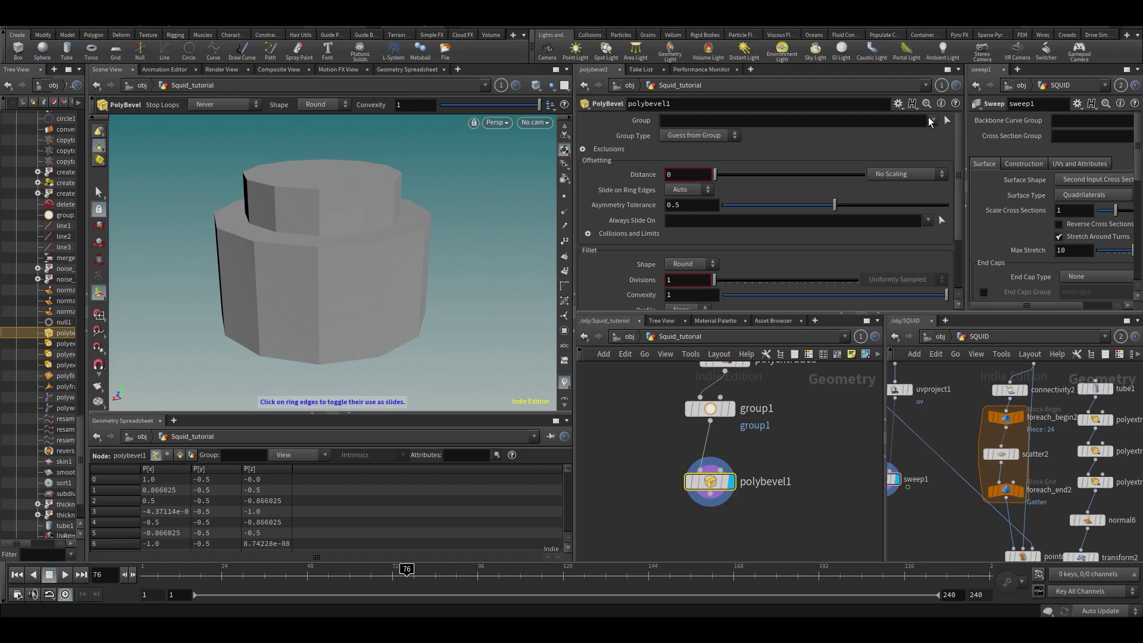
left_click(928, 134)
middle_click_drag(692, 181, 739, 227)
scroll(714, 229, "down", 1)
left_click_drag(388, 257, 444, 267, "alt")
scroll(381, 220, "up", 3)
key("Return")
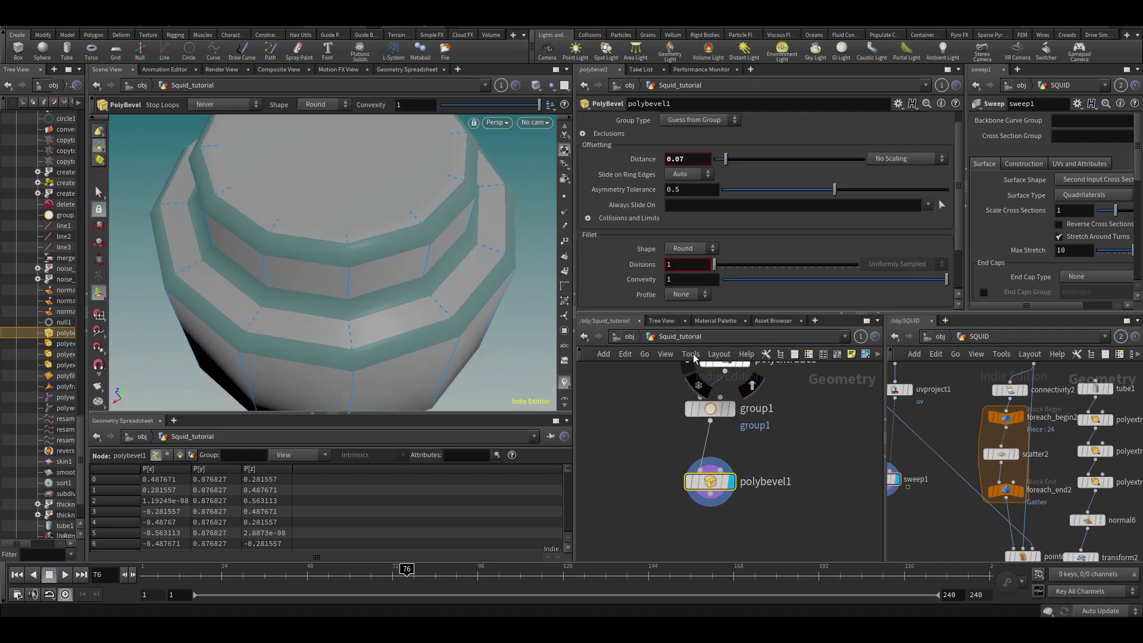
Step: Extrude the top face after polyextrude3 inward with distance -0.483895, inset 0.267 and 5 divisions, and display the bevelled result
middle_click_drag(802, 454, 801, 547)
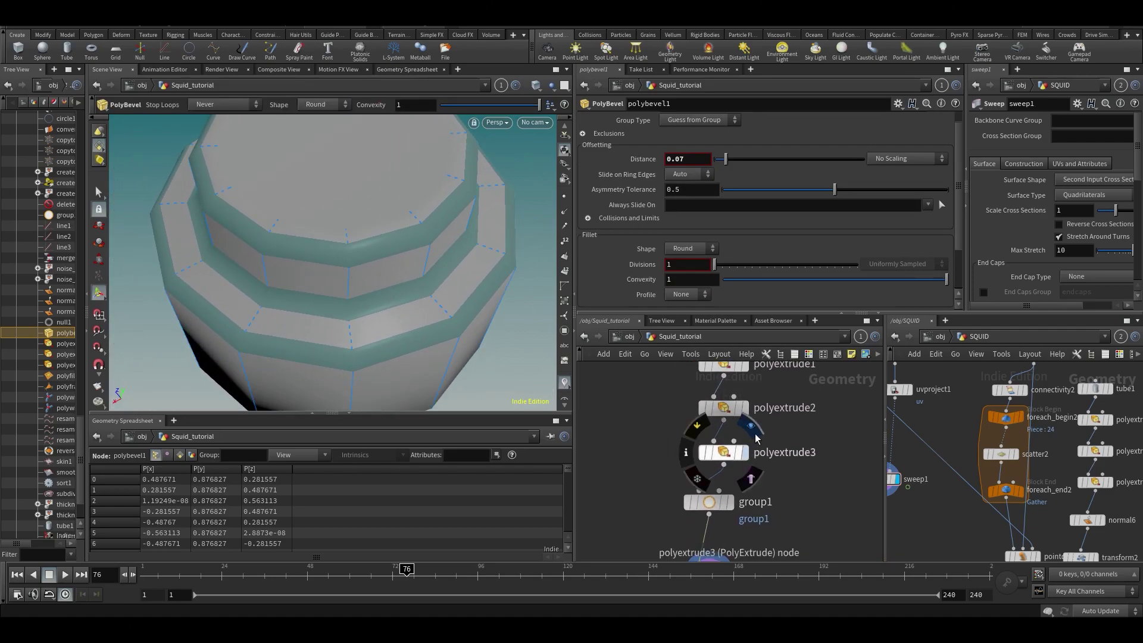
left_click(744, 452)
left_click(723, 452)
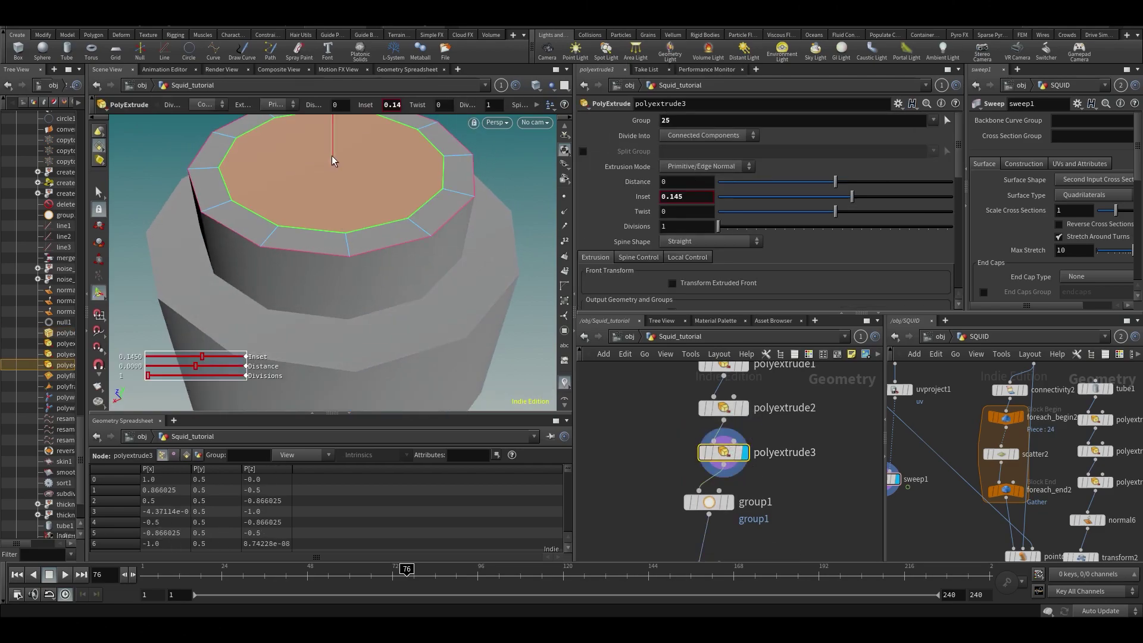
left_click_drag(331, 153, 530, 246)
key("q")
left_click_drag(835, 197, 866, 202)
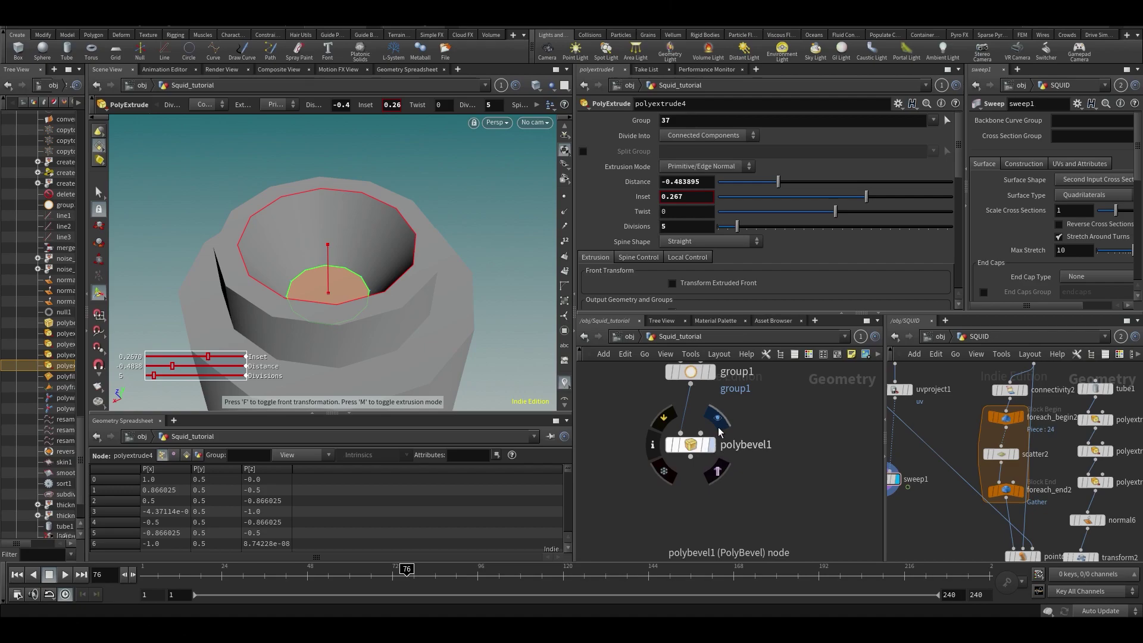
left_click(718, 424)
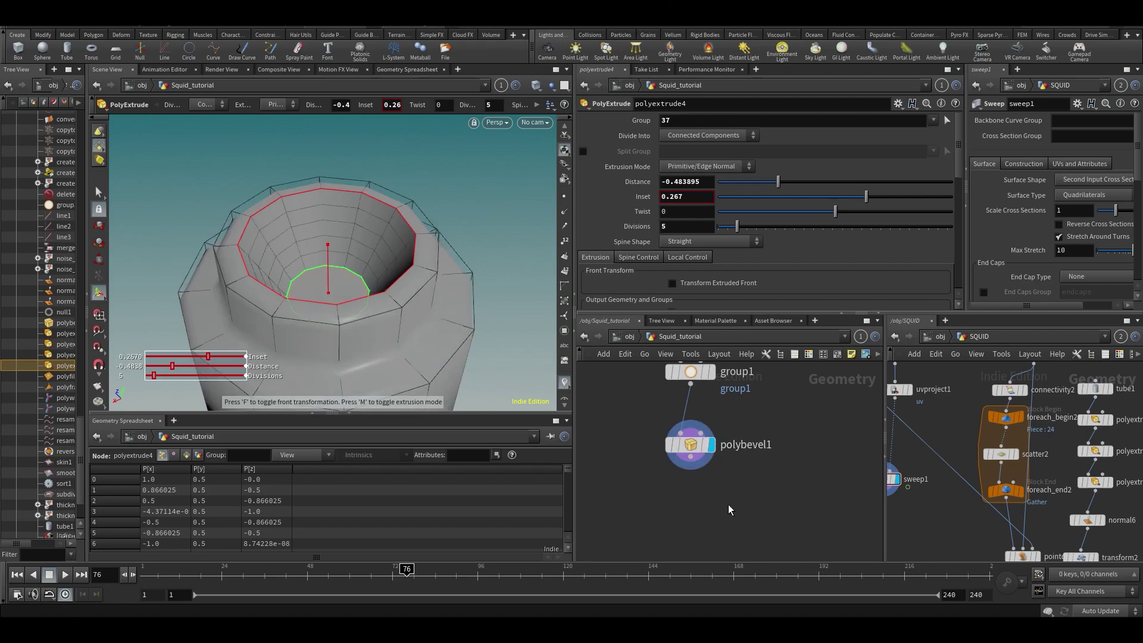
Step: Try smoothing the knob by wiring a displayed Subdivide node after polybevel1
key("Tab")
type("sub")
key("Return")
key("Return")
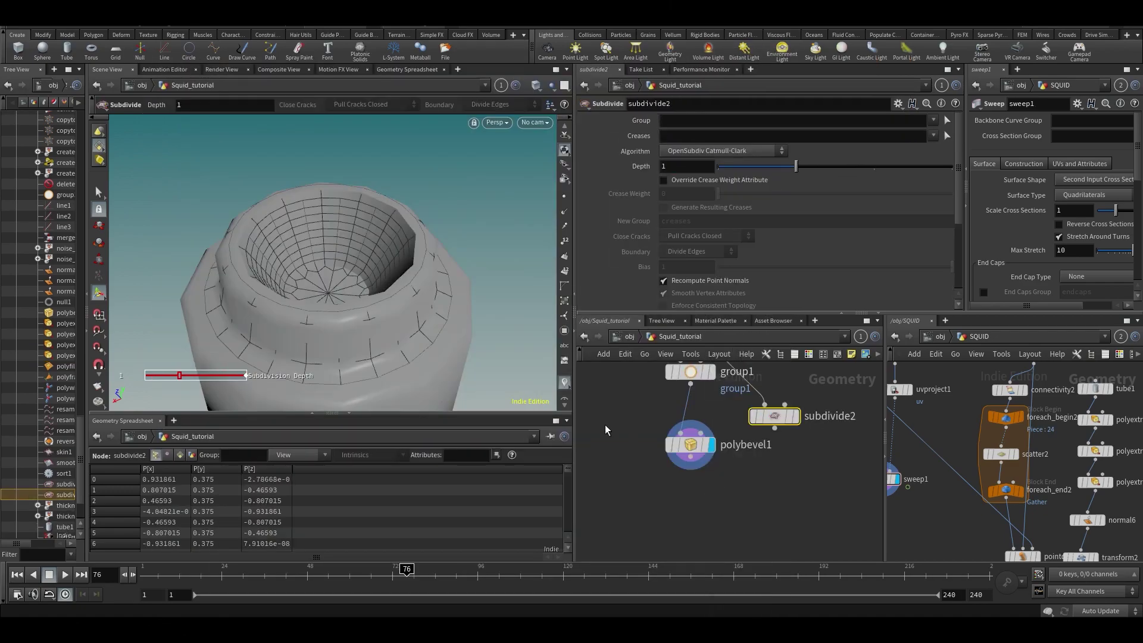
left_click_drag(774, 415, 704, 499)
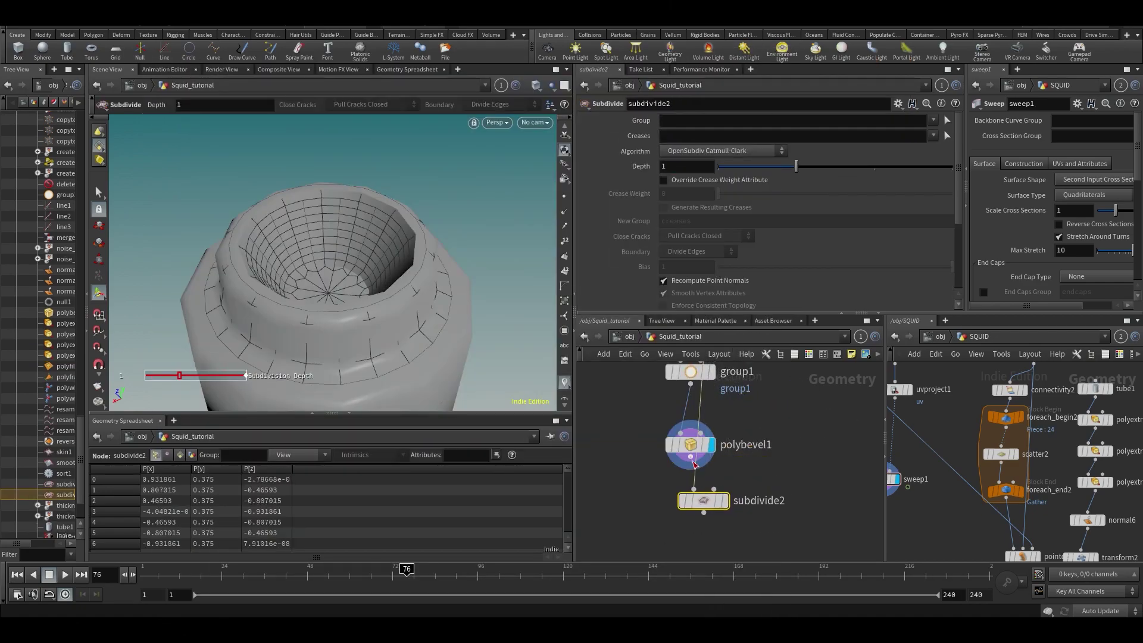
left_click(723, 500)
Step: Inspect the subdivided knob from several angles and delete the Subdivide node
left_click_drag(441, 250, 435, 286)
right_click_drag(435, 286, 381, 327)
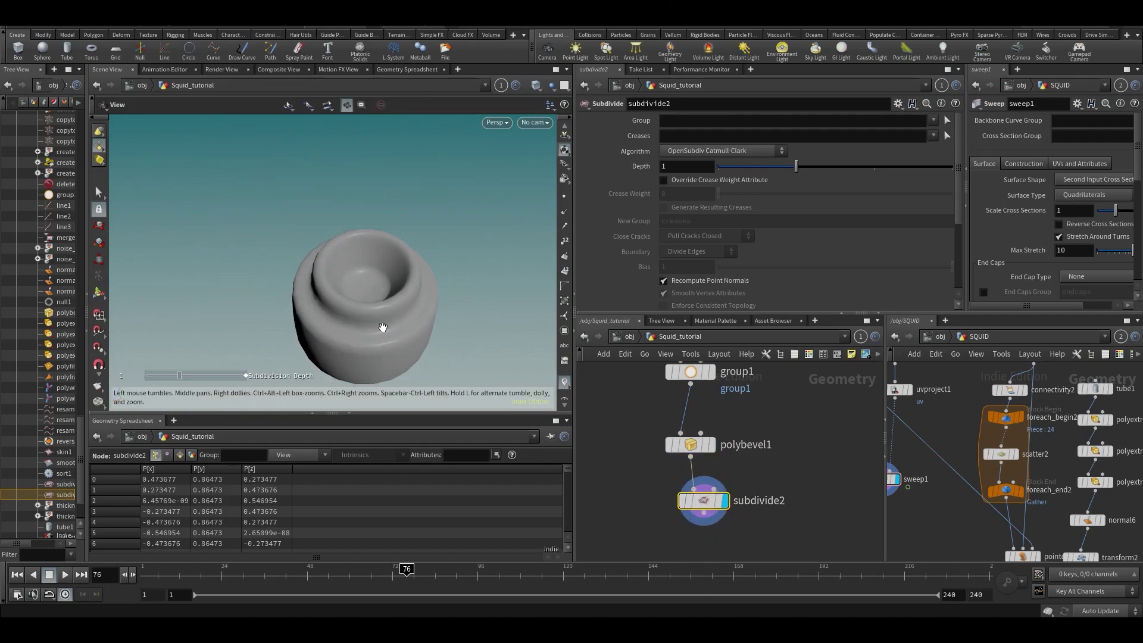
left_click_drag(380, 326, 366, 358)
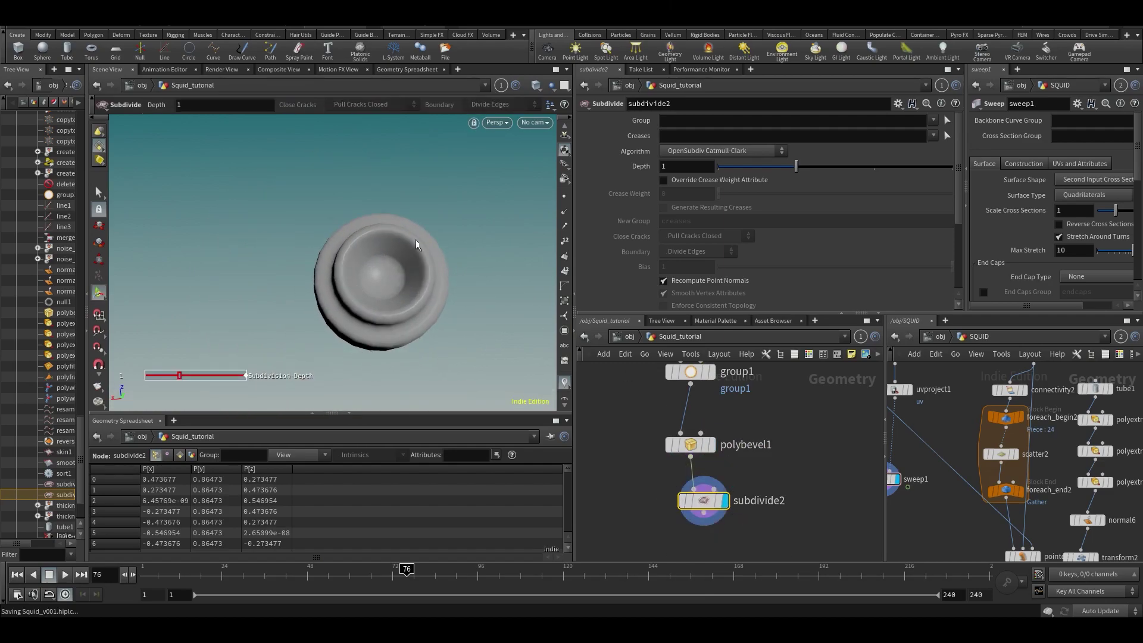
left_click_drag(388, 313, 390, 262)
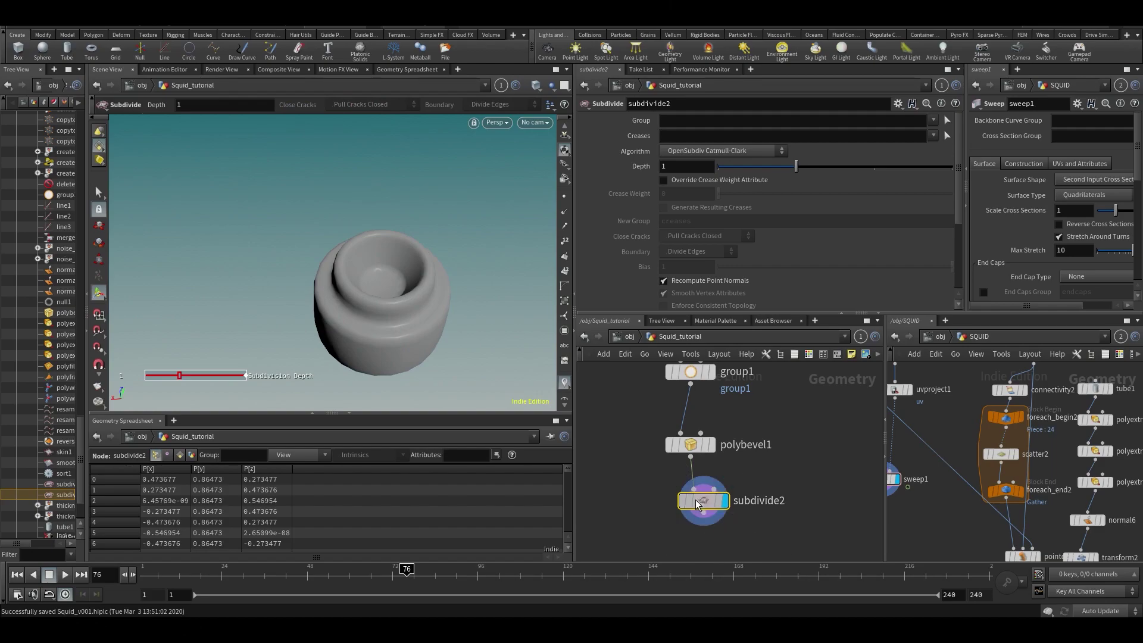
key("Delete")
left_click_drag(522, 259, 516, 241)
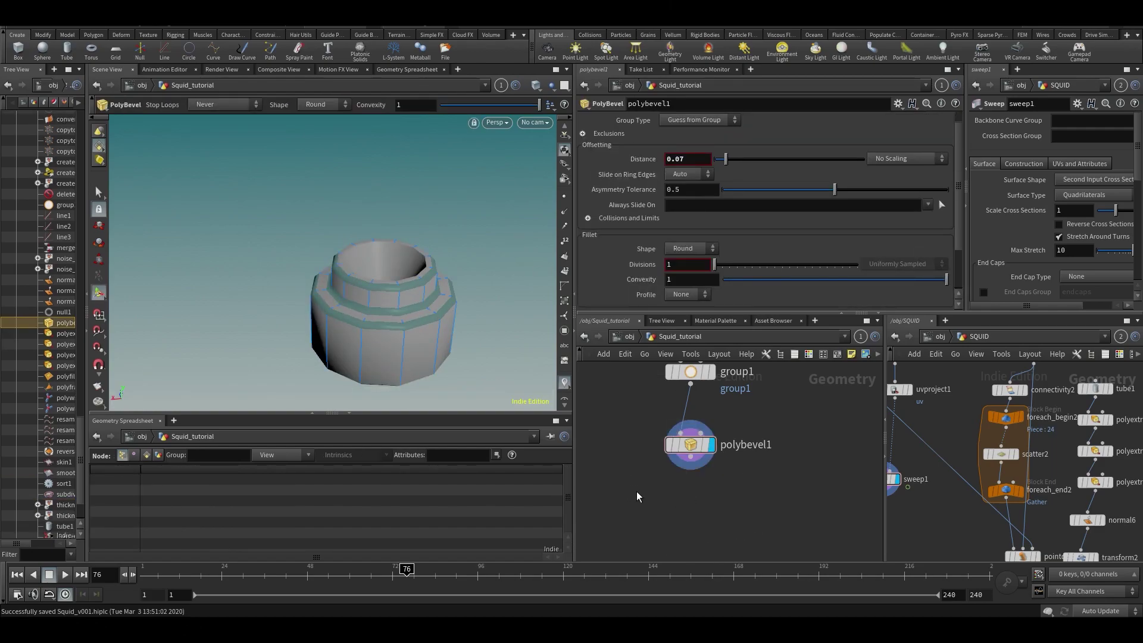
Step: Add a Null node after polybevel1 and display it
left_click(678, 446)
scroll(724, 285, "down", 3)
scroll(726, 271, "up", 3)
left_click_drag(459, 278, 472, 271)
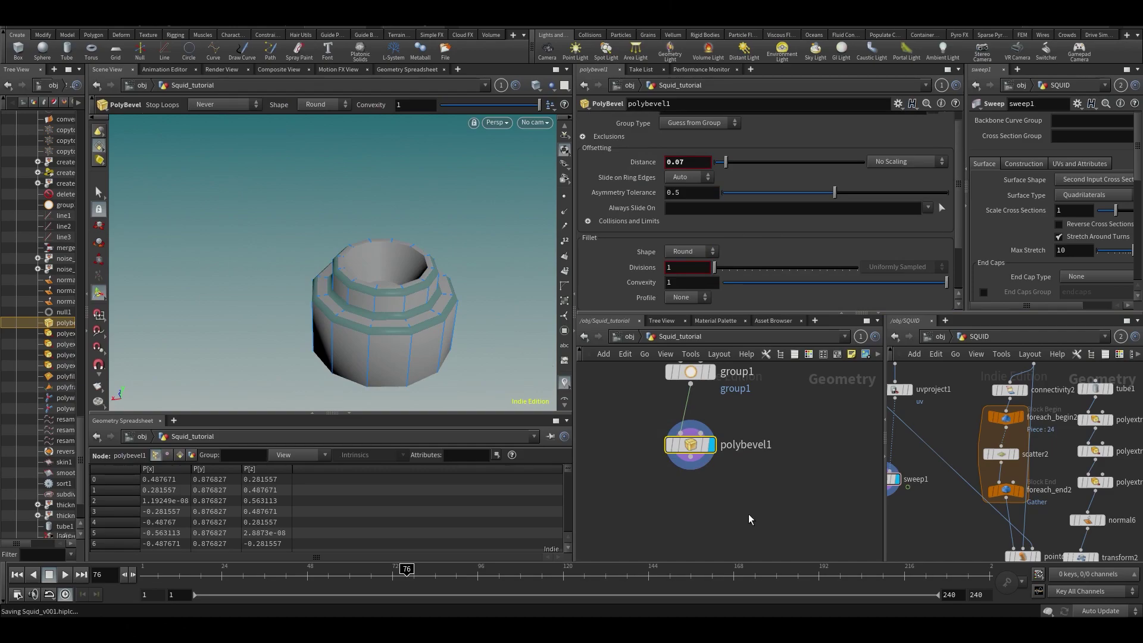
key("Tab")
type("null")
key("Return")
key("Return")
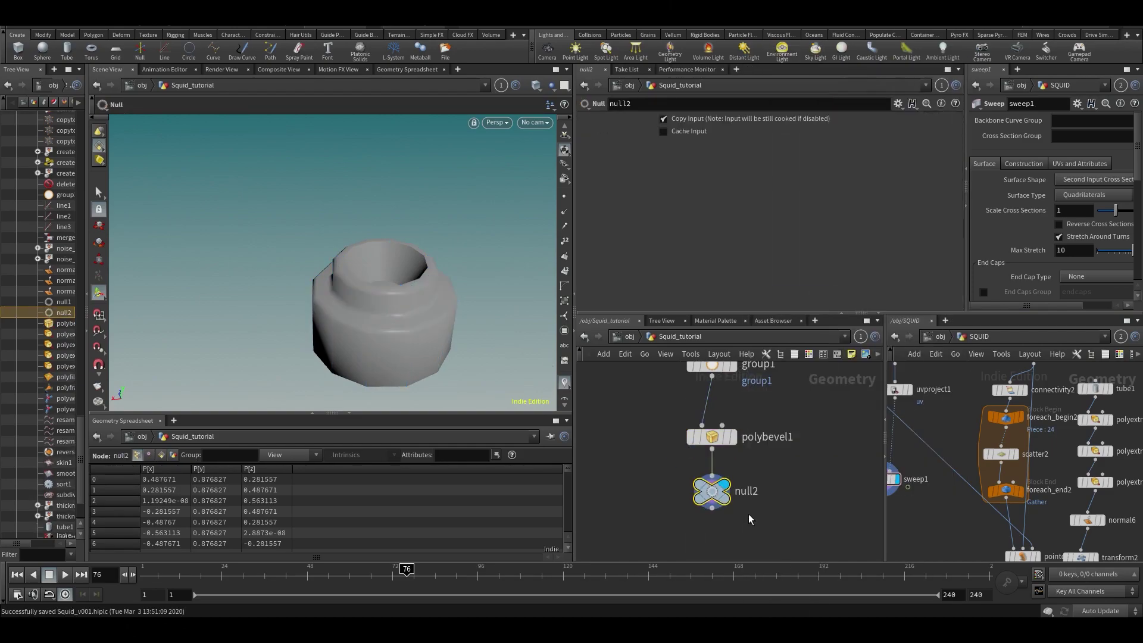
Step: Rename the new null node as OUT_KNOB
double_click(753, 490)
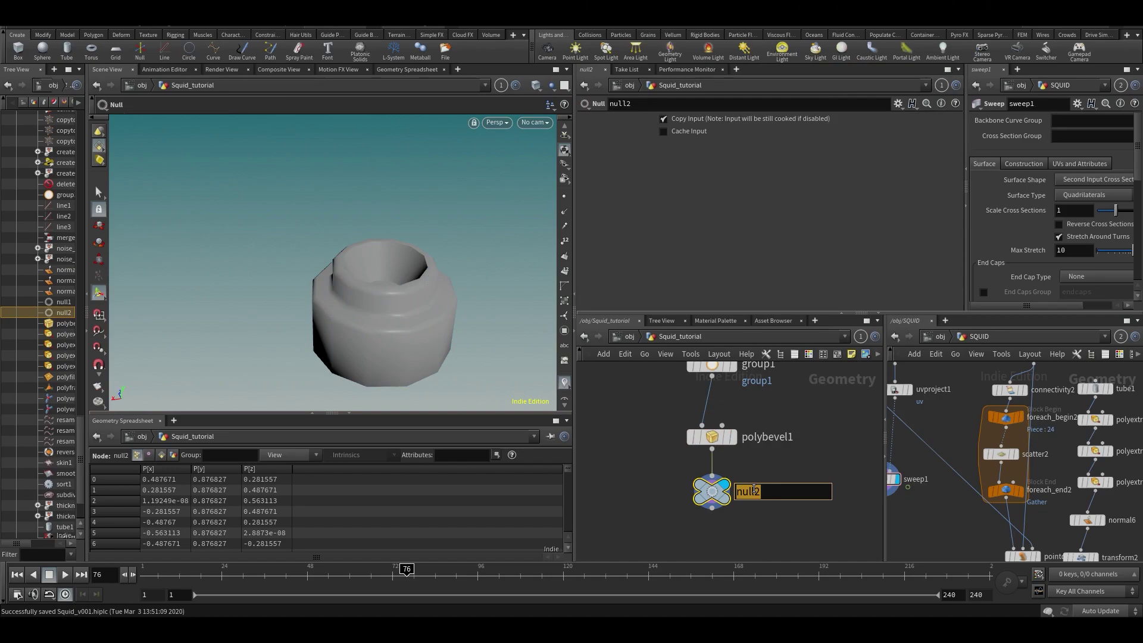
type("OUT_NOB")
key("Return")
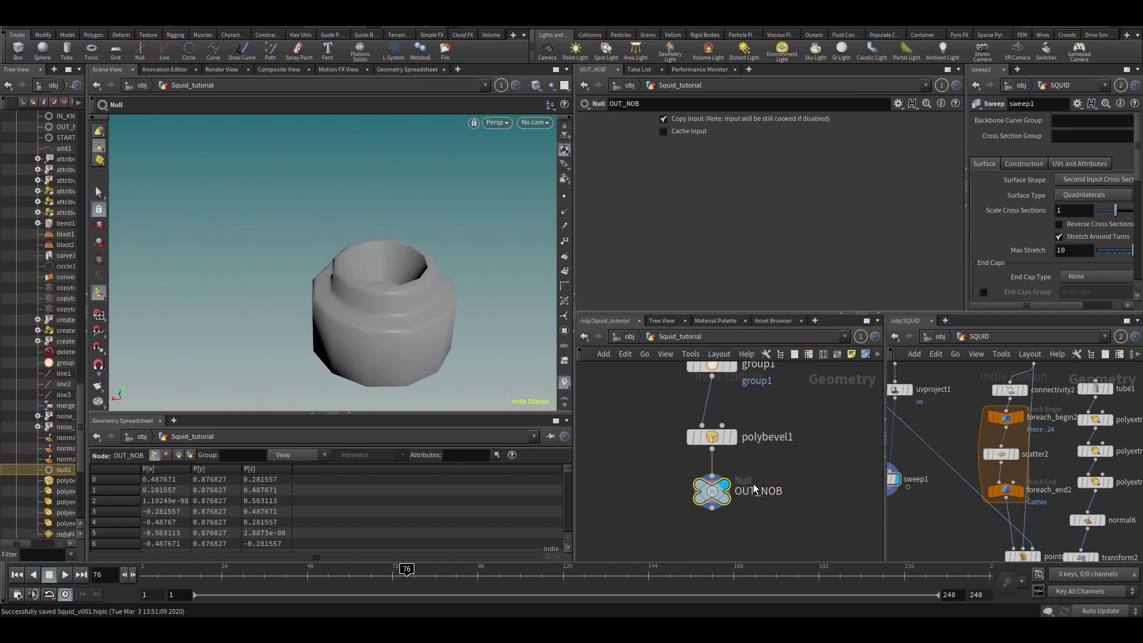
double_click(760, 502)
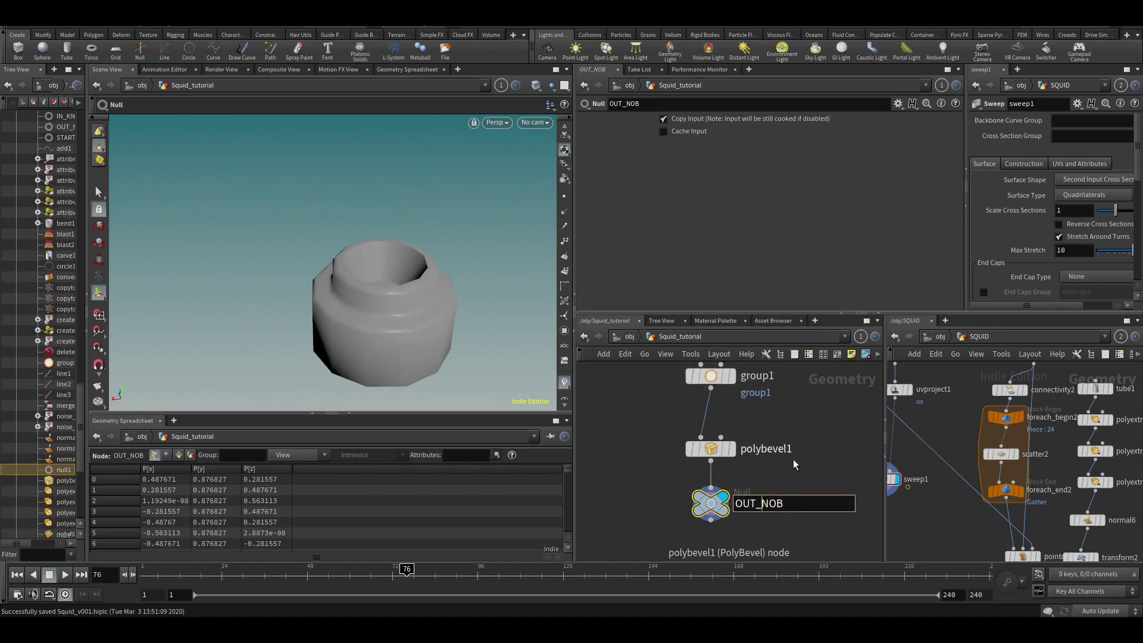
type("K")
key("Return")
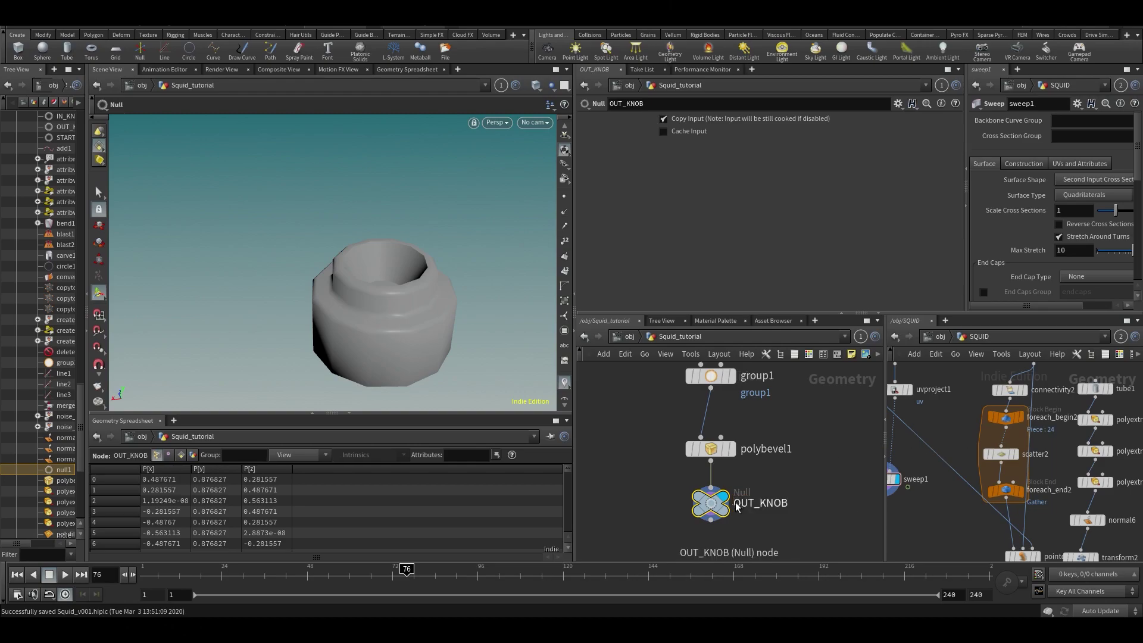
Step: Colour the OUT_KNOB node black and close the colour palette
mouse_move(713, 507)
left_mouse_down()
mouse_move(728, 509)
mouse_move(716, 510)
left_mouse_up()
key("c")
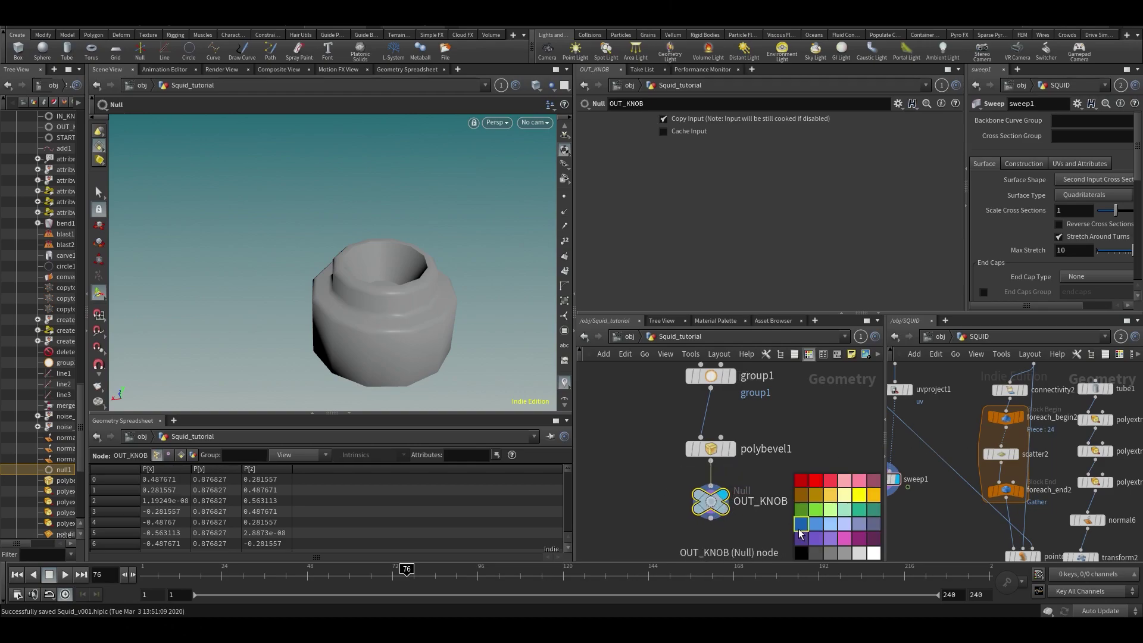
left_click(801, 553)
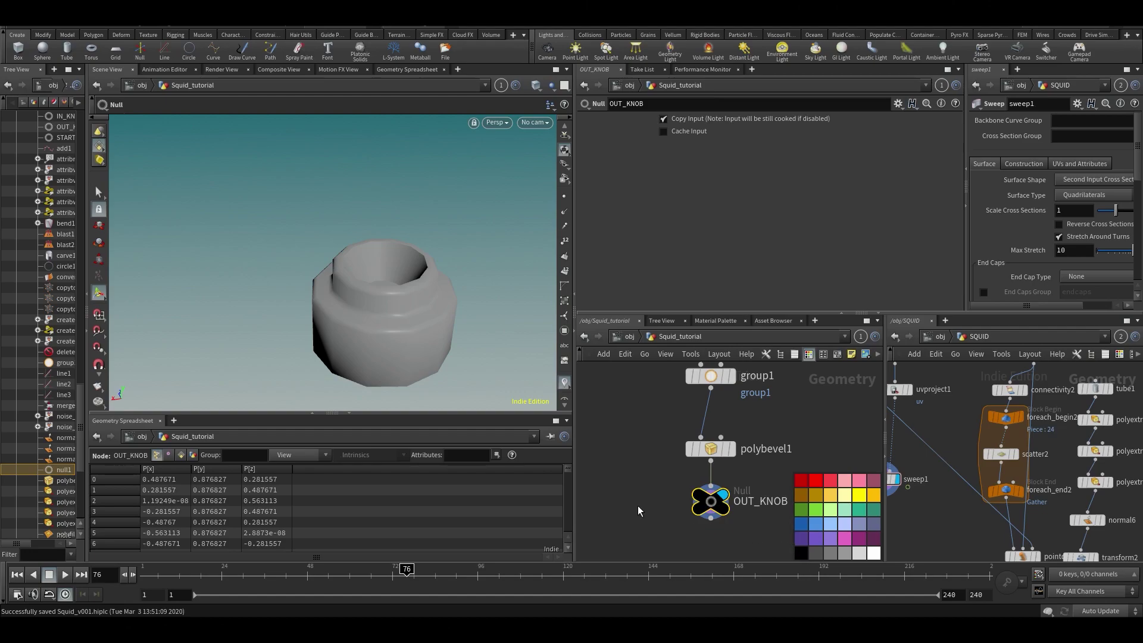
scroll(786, 497, "down", 3)
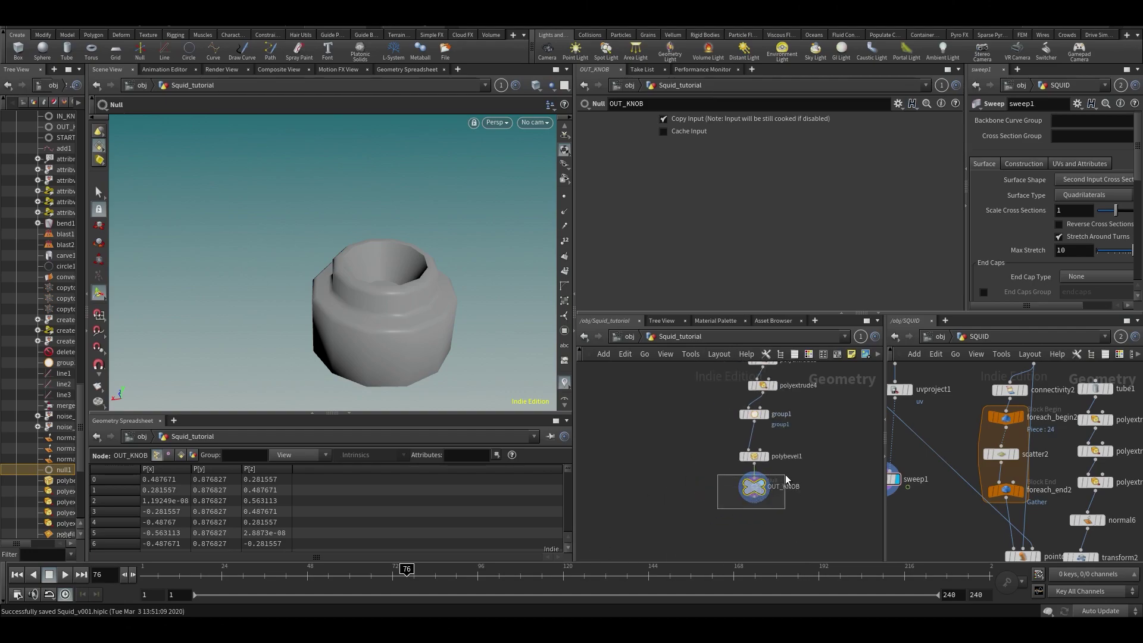
left_click_drag(785, 475, 785, 475)
key("c")
key("c")
key("c")
key("c")
key("c")
key("c")
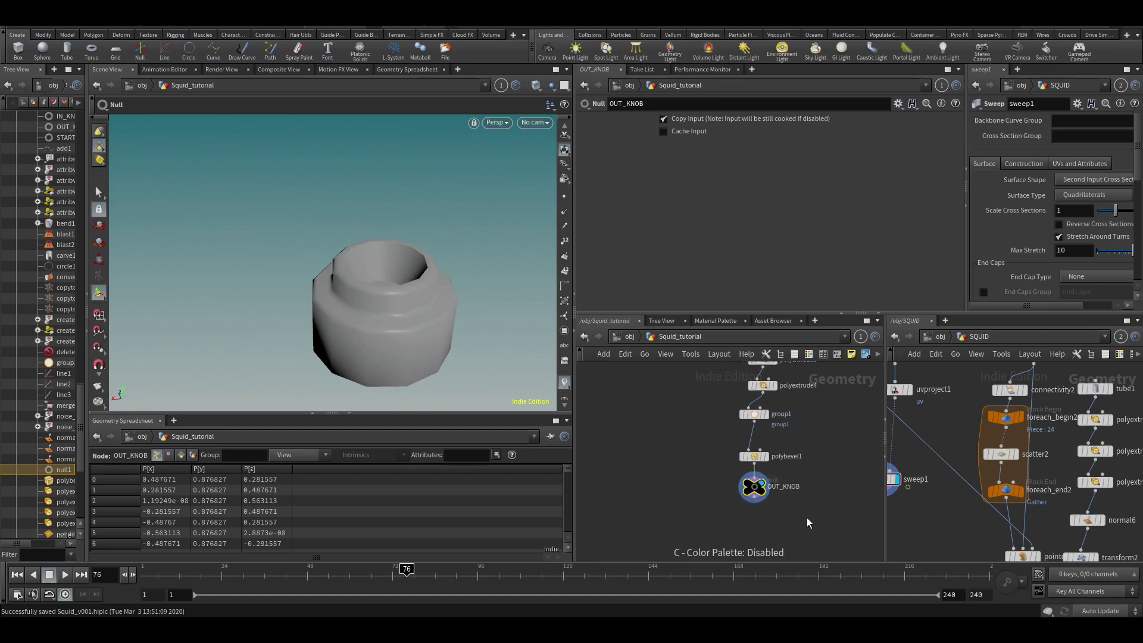
left_click(816, 486)
Step: Collapse the knob's node chain from tube1 through OUT_KNOB into a subnetwork
middle_click_drag(817, 486, 763, 437)
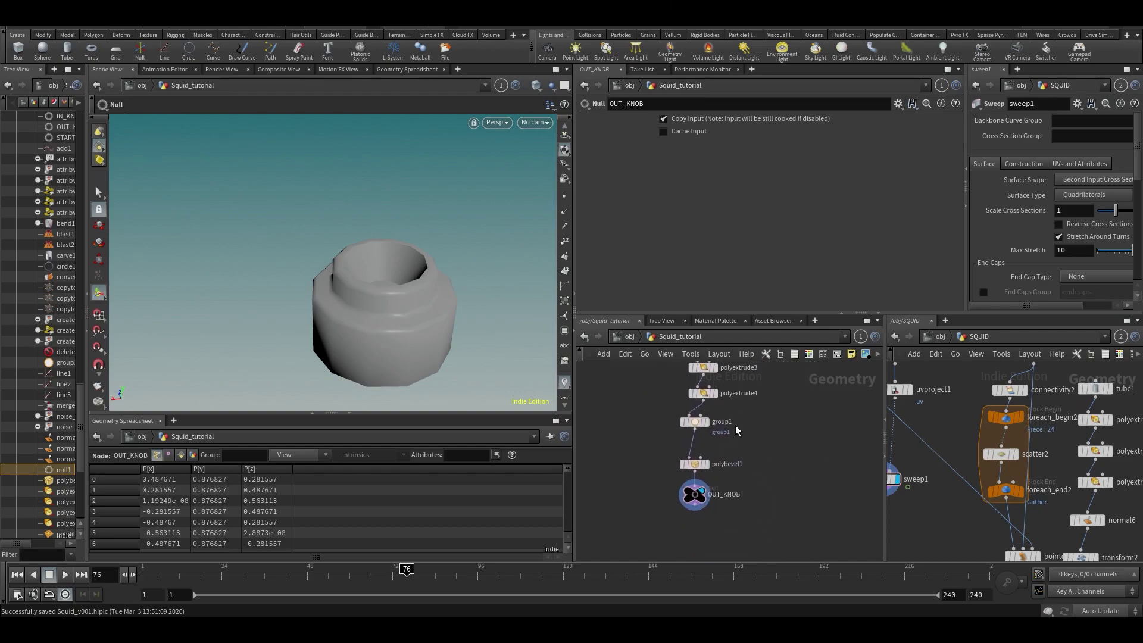
scroll(755, 464, "down", 3)
left_click_drag(808, 410, 726, 545)
scroll(729, 538, "up", 2)
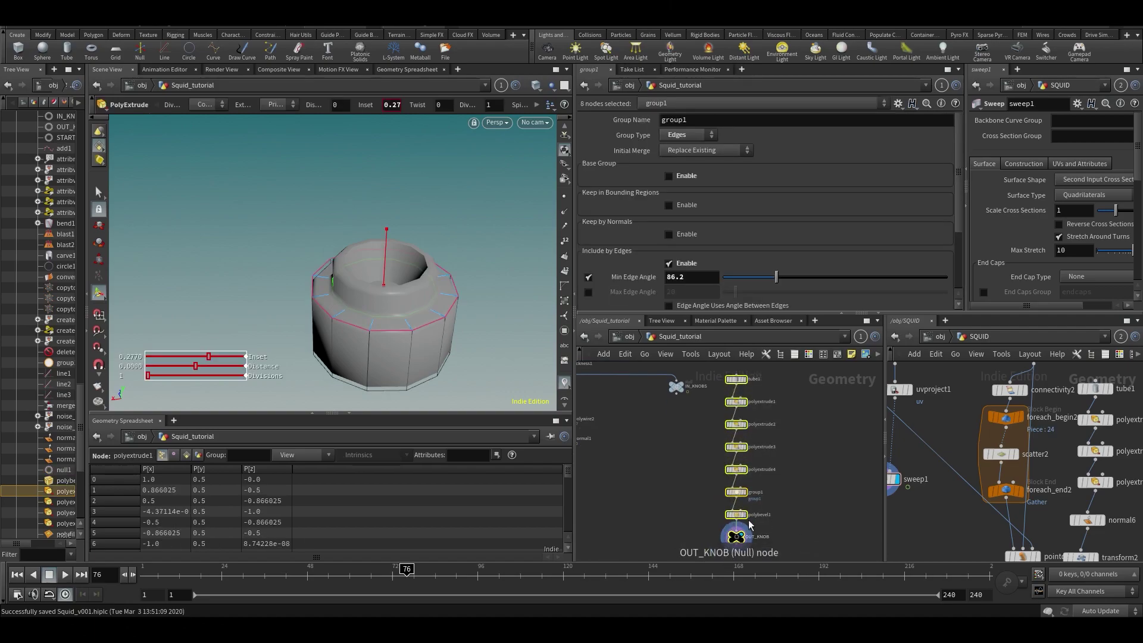
key("ctrl+b")
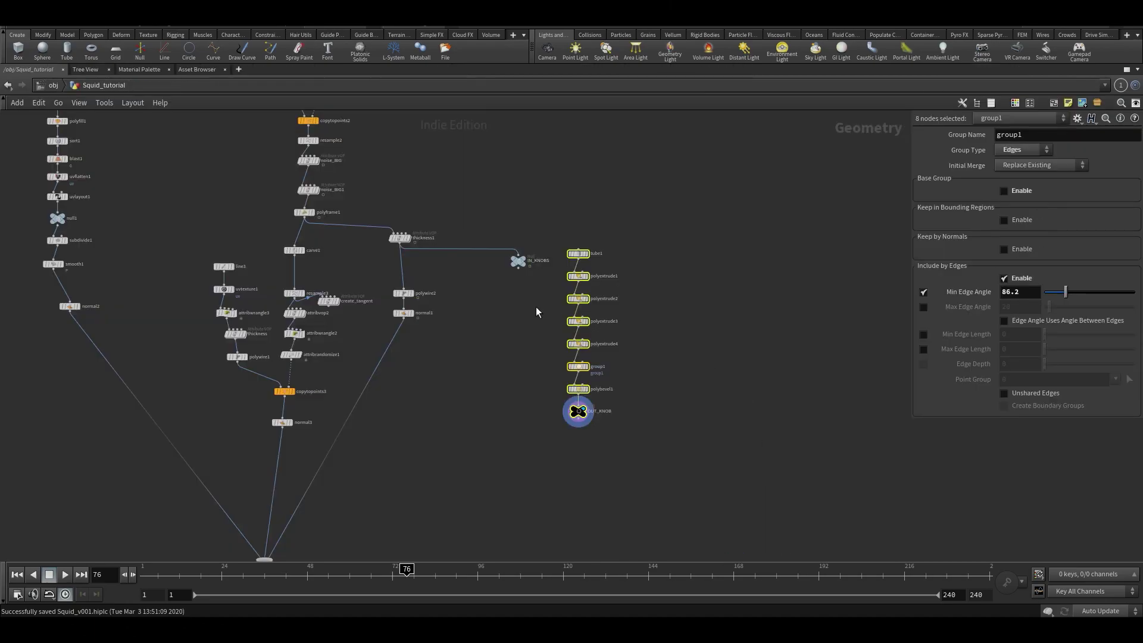
scroll(535, 306, "up", 3)
middle_click_drag(718, 305, 629, 298)
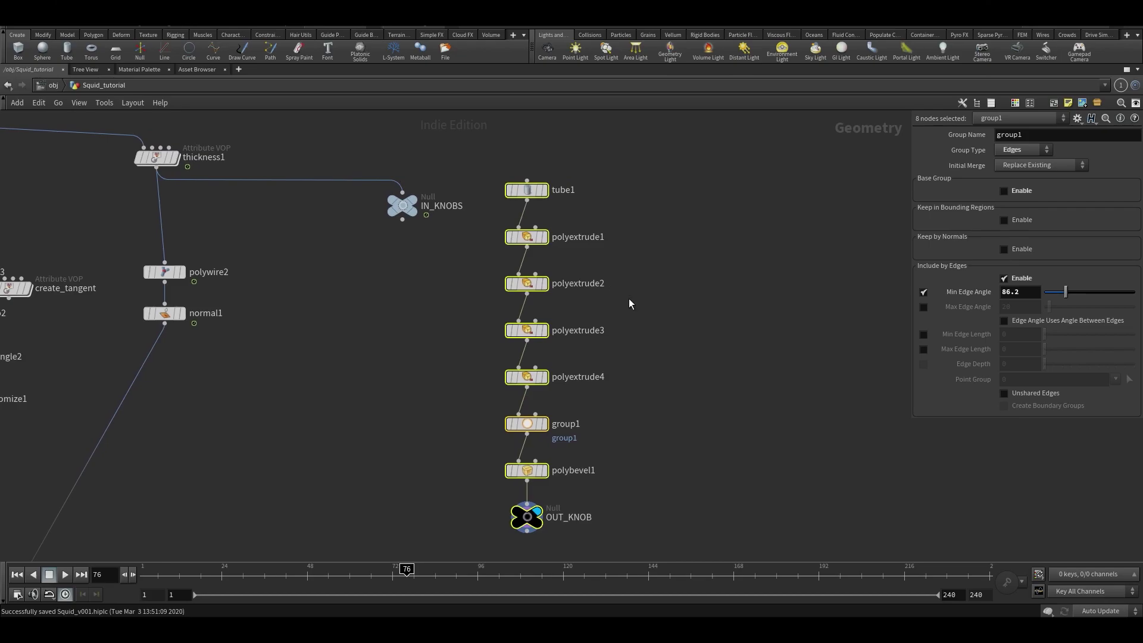
left_click(1096, 101)
Step: Move the new subnetwork beside IN_KNOBS and rename it KNOB_MODEL
left_click_drag(548, 246, 566, 209)
double_click(586, 200)
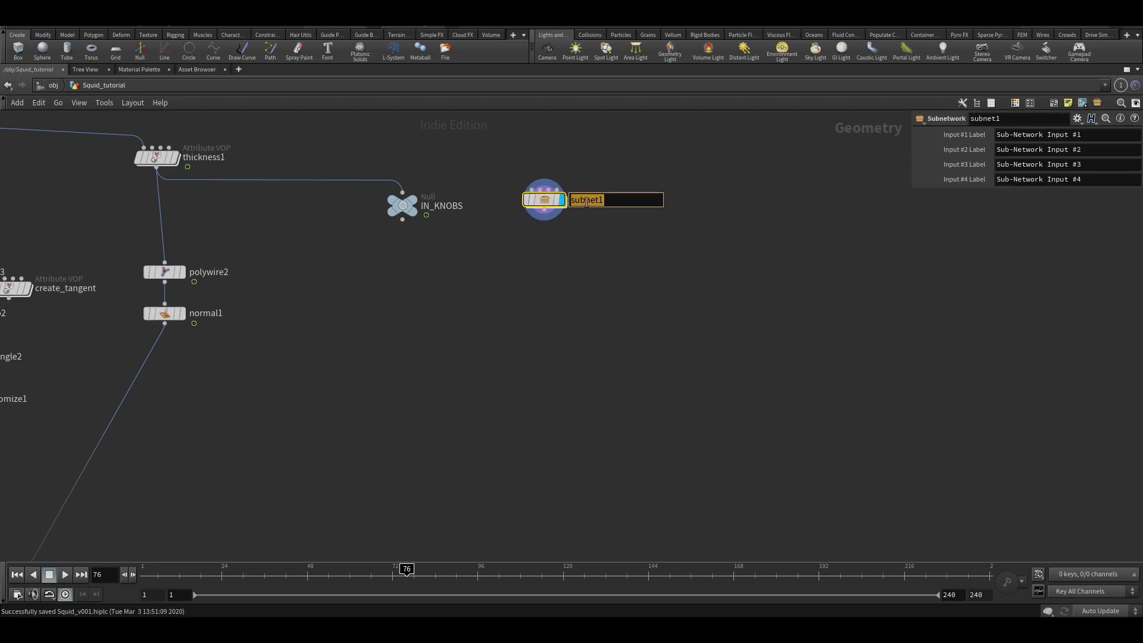
key("Return")
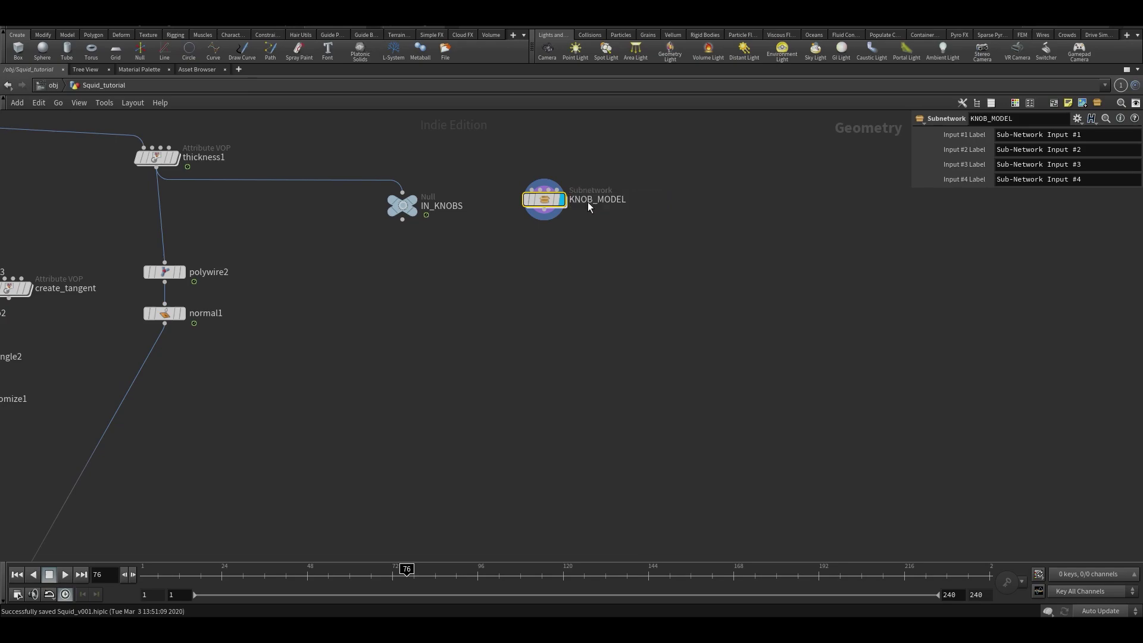
Step: Examine the nodes inside KNOB_MODEL, return to the parent network and inspect the knob there
double_click(529, 201)
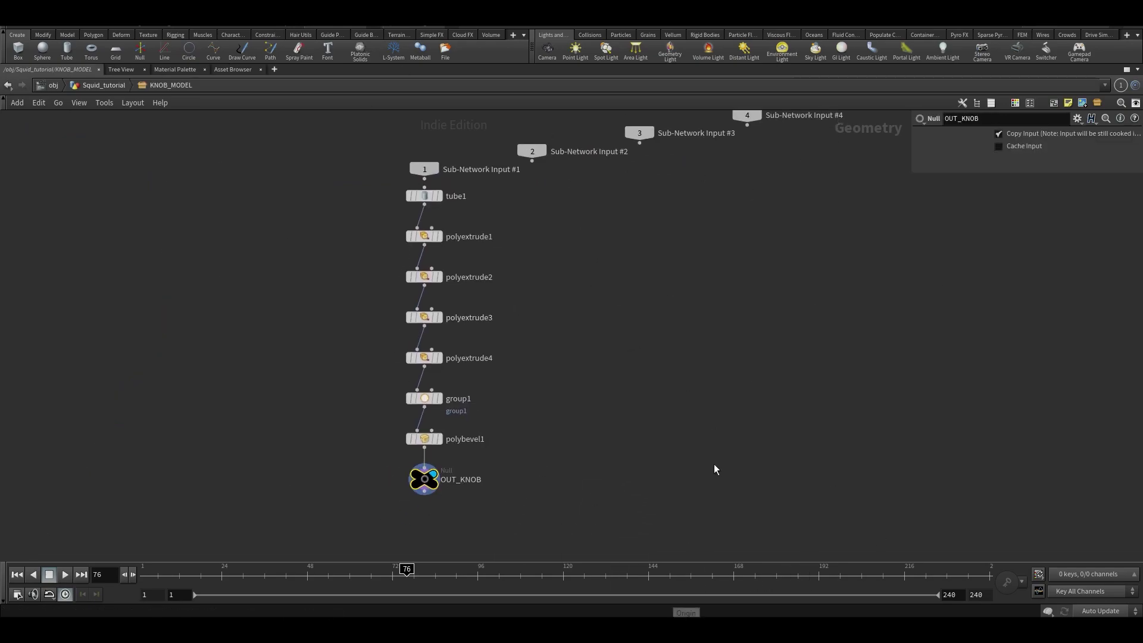
key("u")
key("ctrl+b")
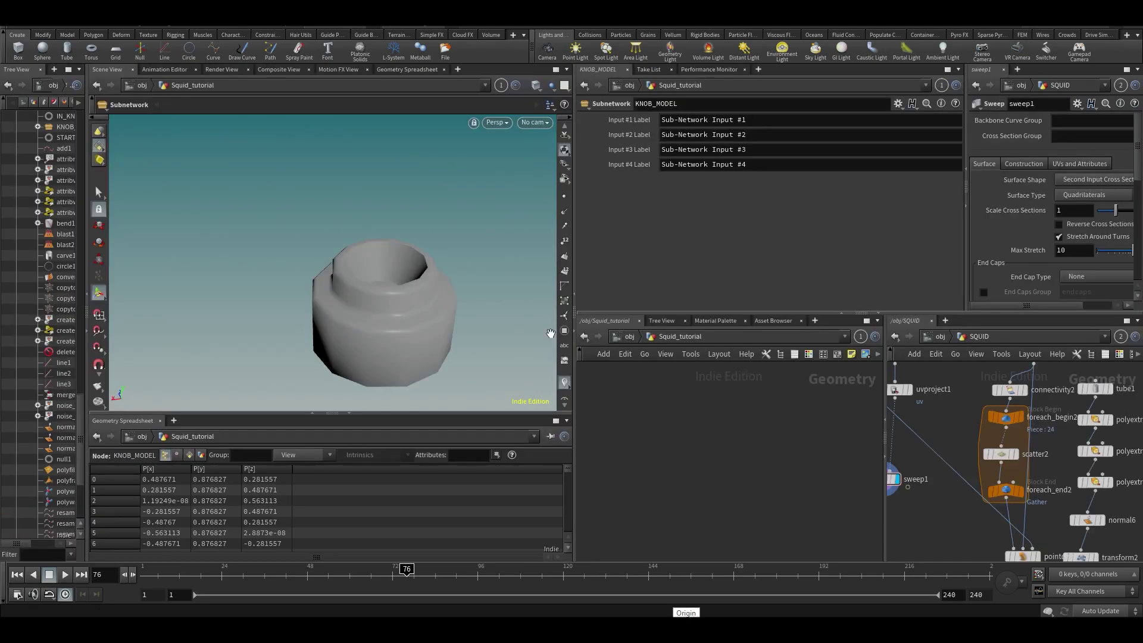
key("space+h")
scroll(787, 475, "up", 4)
middle_click_drag(786, 474, 737, 481)
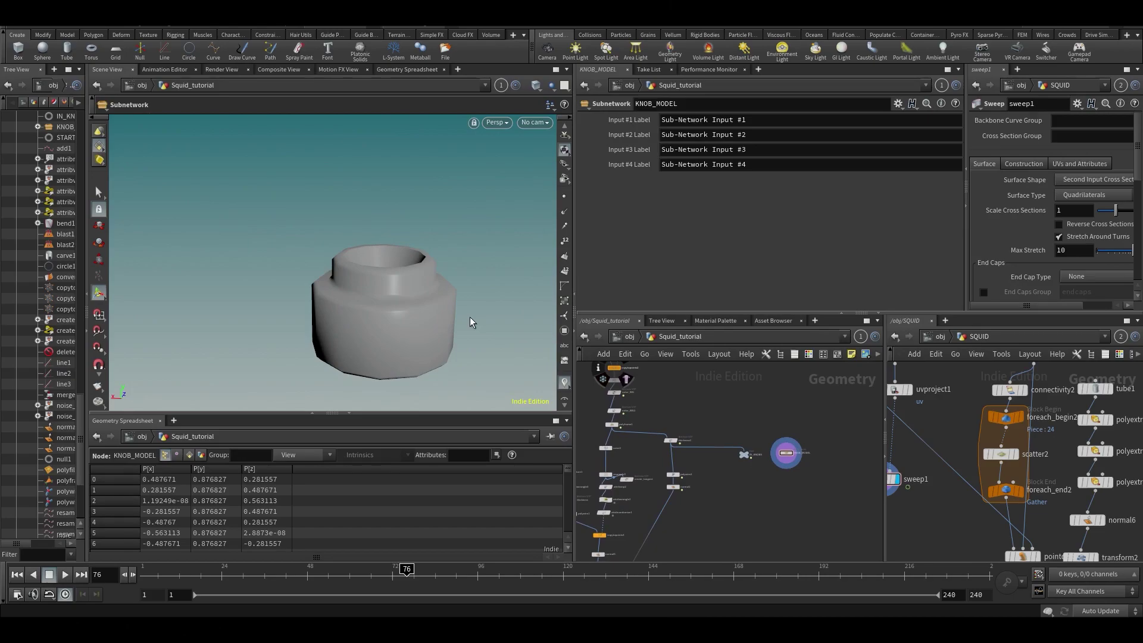
mouse_move(754, 511)
middle_mouse_down()
mouse_move(777, 474)
mouse_move(694, 465)
mouse_move(758, 491)
middle_mouse_up()
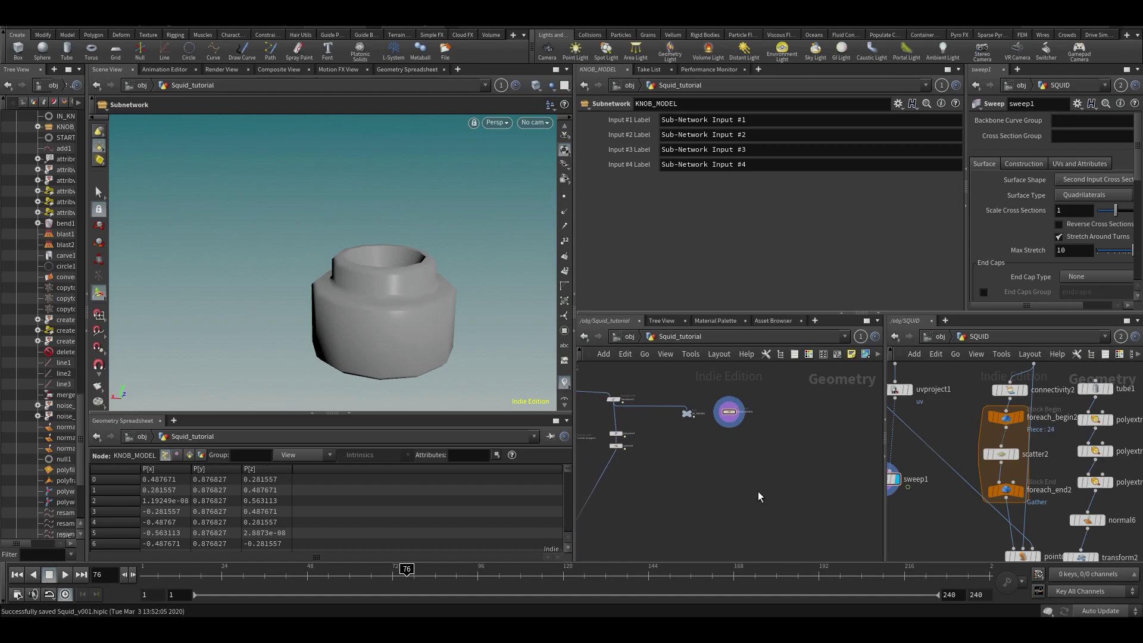
key("space")
left_click_drag(403, 324, 411, 352)
middle_click_drag(666, 470, 719, 480)
scroll(738, 470, "up", 4)
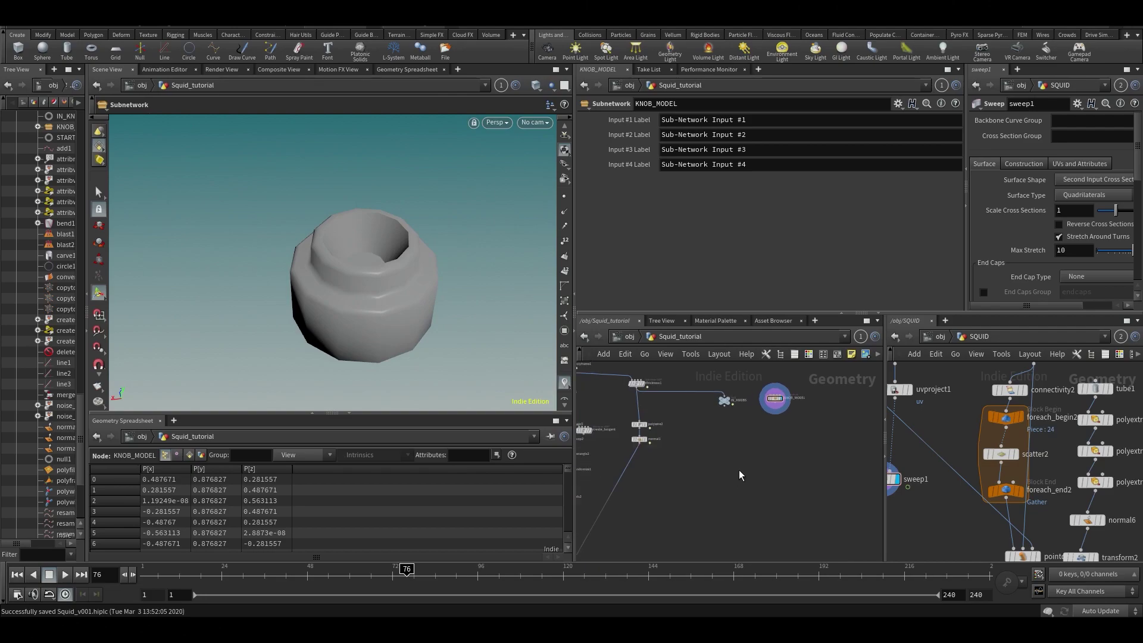
Step: Hide the second network and parameter panes showing the SQUID object
left_click(886, 456)
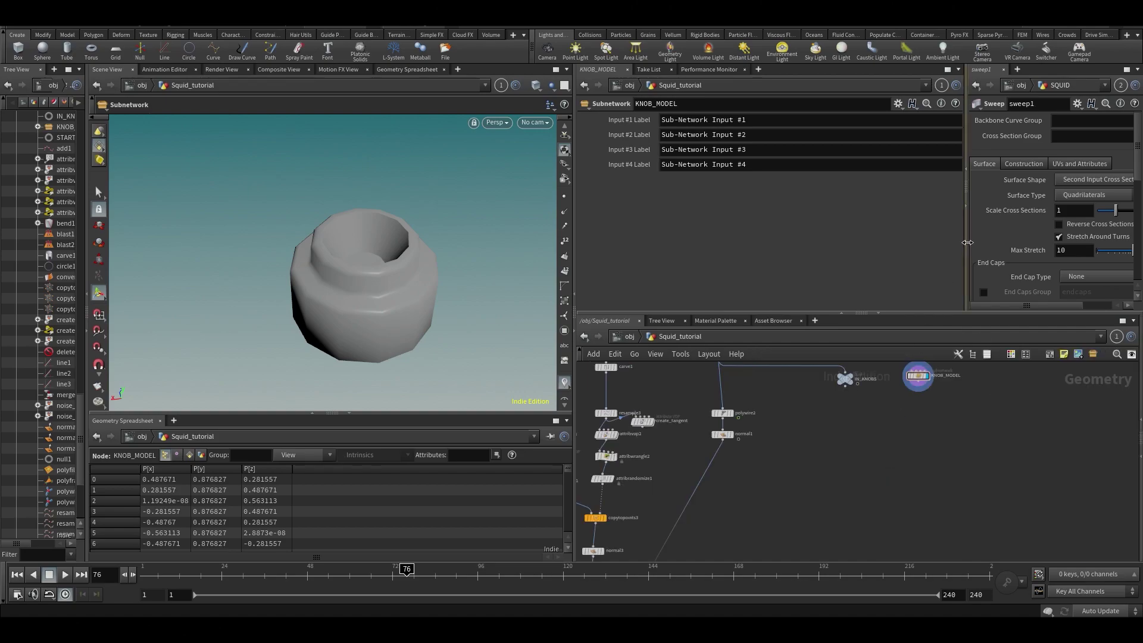
left_click(965, 208)
Step: Display the IN_KNOBS null and frame its tentacle curves in the viewport
middle_click_drag(821, 400, 748, 410)
left_click(864, 439)
key("space")
scroll(362, 304, "up", 8)
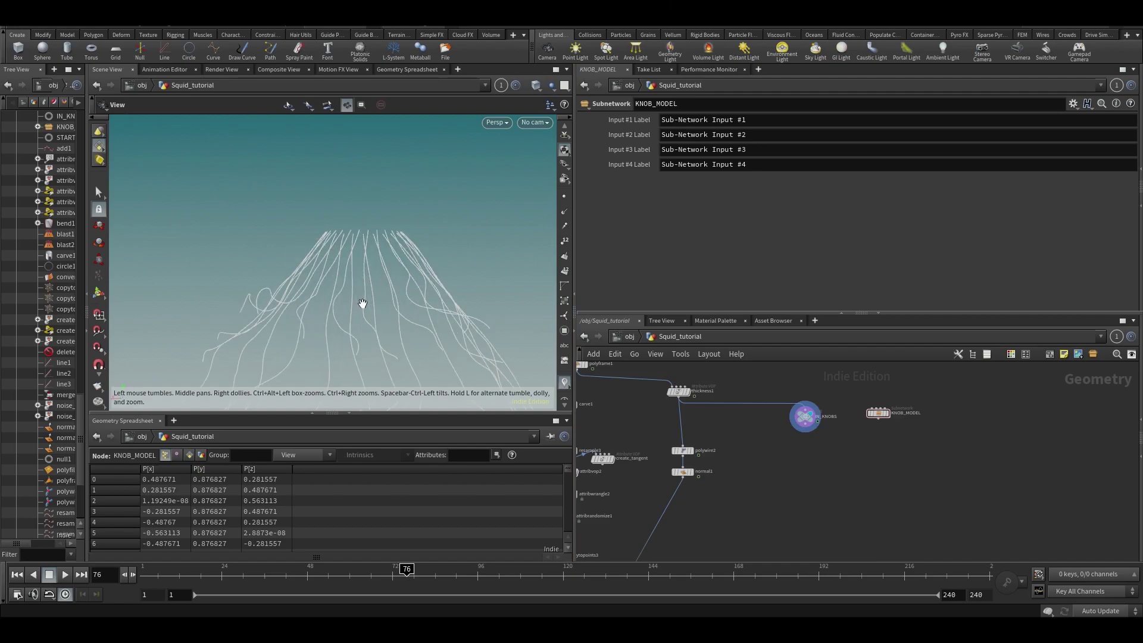
middle_click_drag(363, 304, 404, 356)
left_click_drag(404, 356, 351, 220)
scroll(821, 465, "up", 2)
Step: Add a Scatter node below IN_KNOBS, feed it from that null and display it
key("Tab")
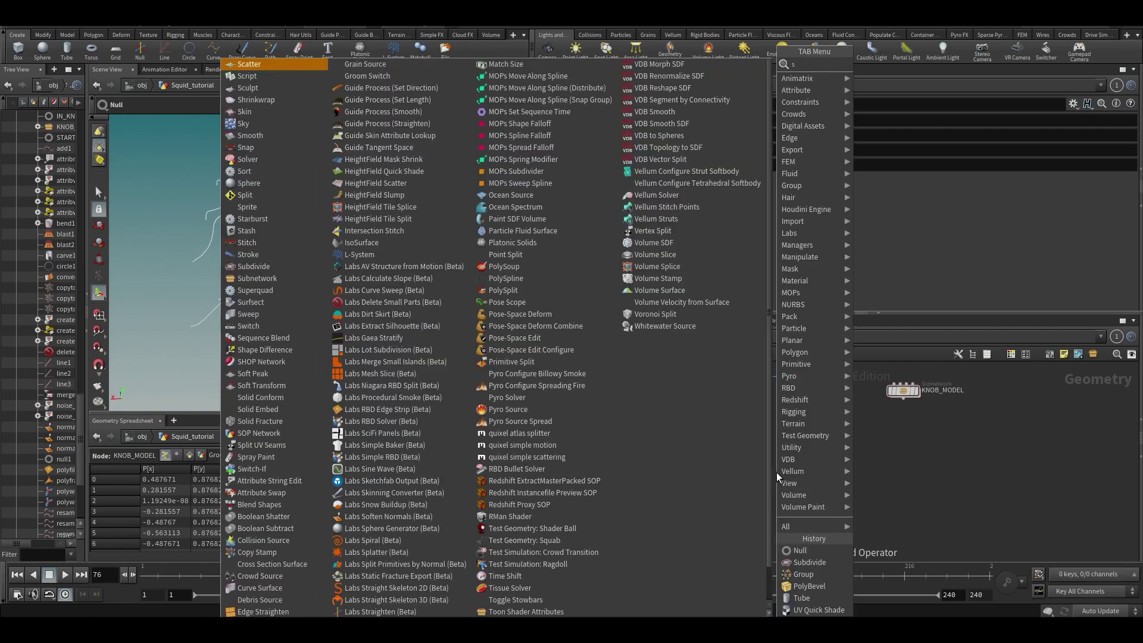
type("scatter")
key("Return")
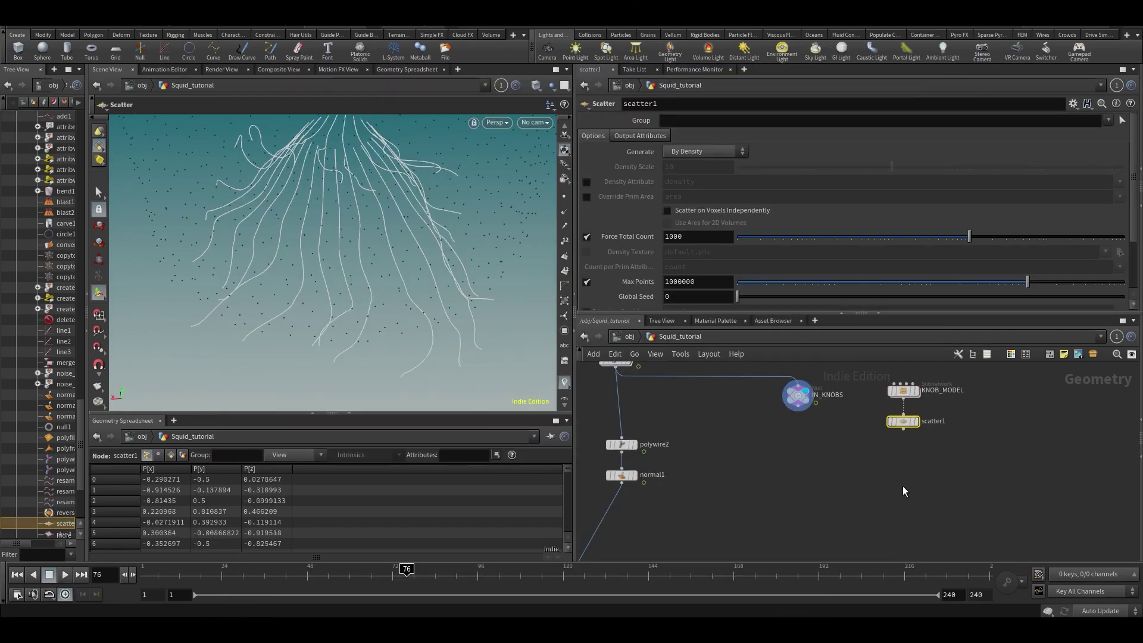
left_click_drag(907, 422, 784, 488)
left_click(779, 481)
left_click(797, 410)
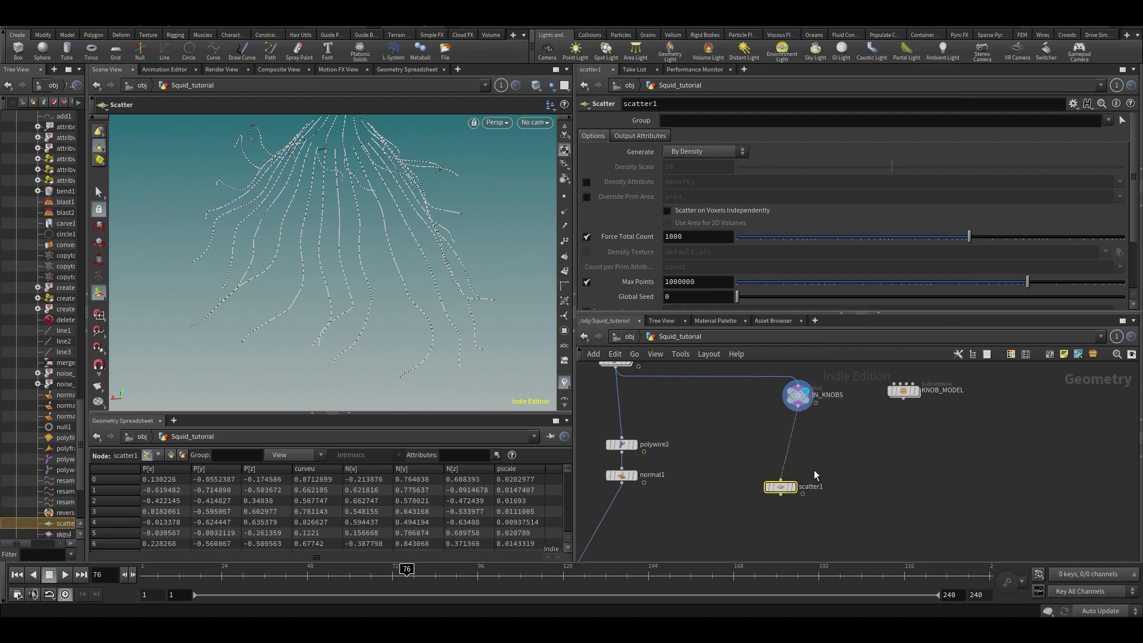
left_click(799, 476)
key("Escape")
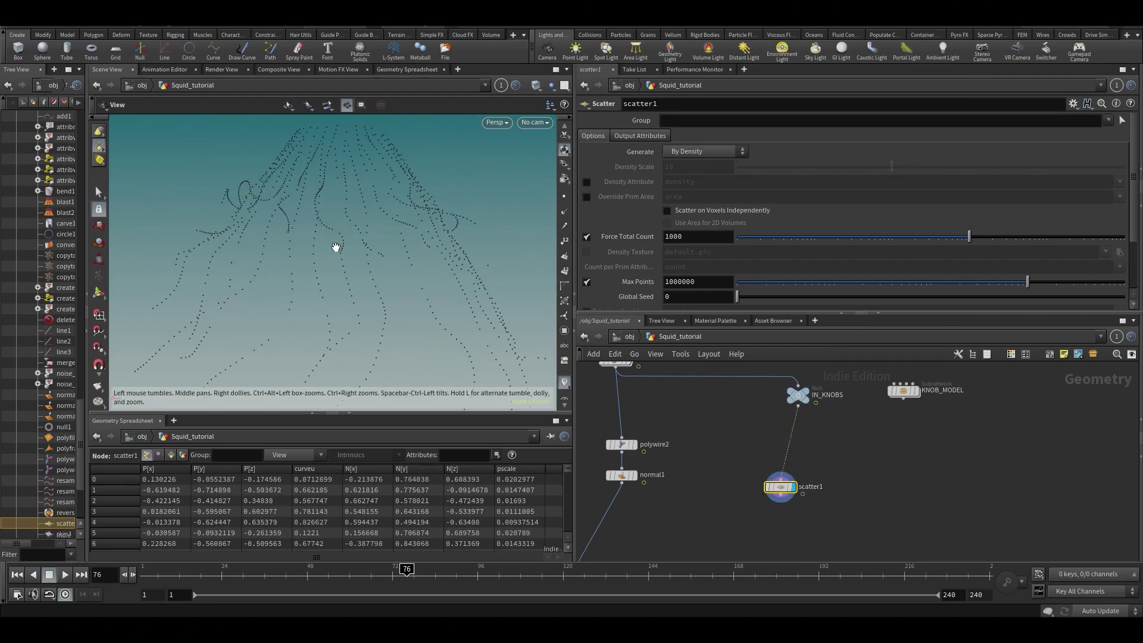
Step: Play the animation and examine how the scattered points behave on the moving tentacle curves
left_click_drag(336, 247, 332, 298)
key("Return")
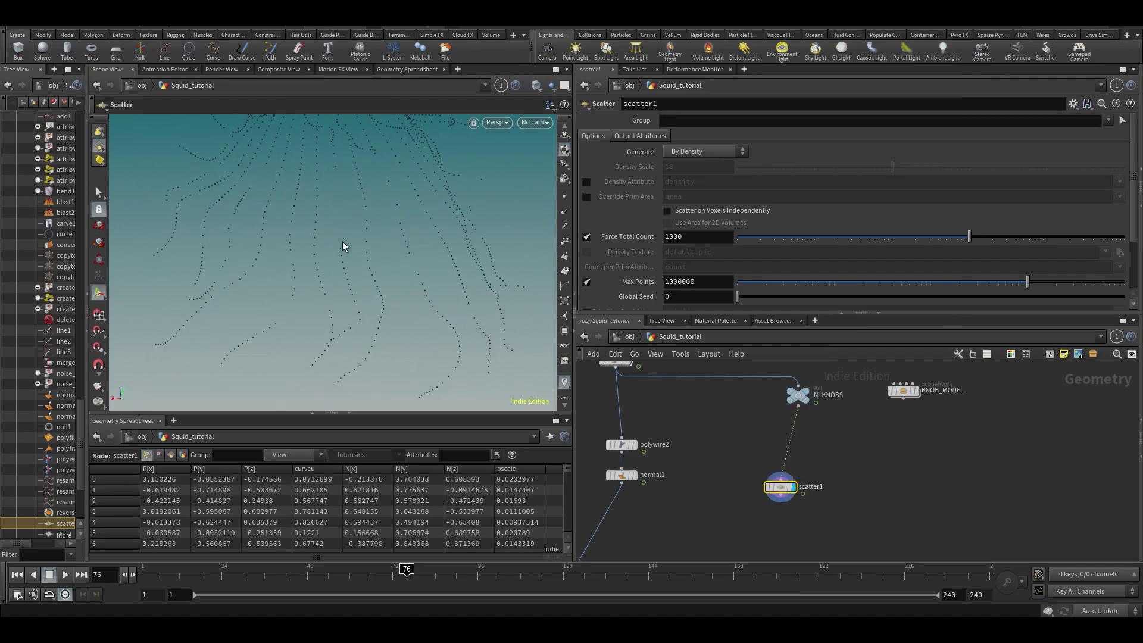
key("Up")
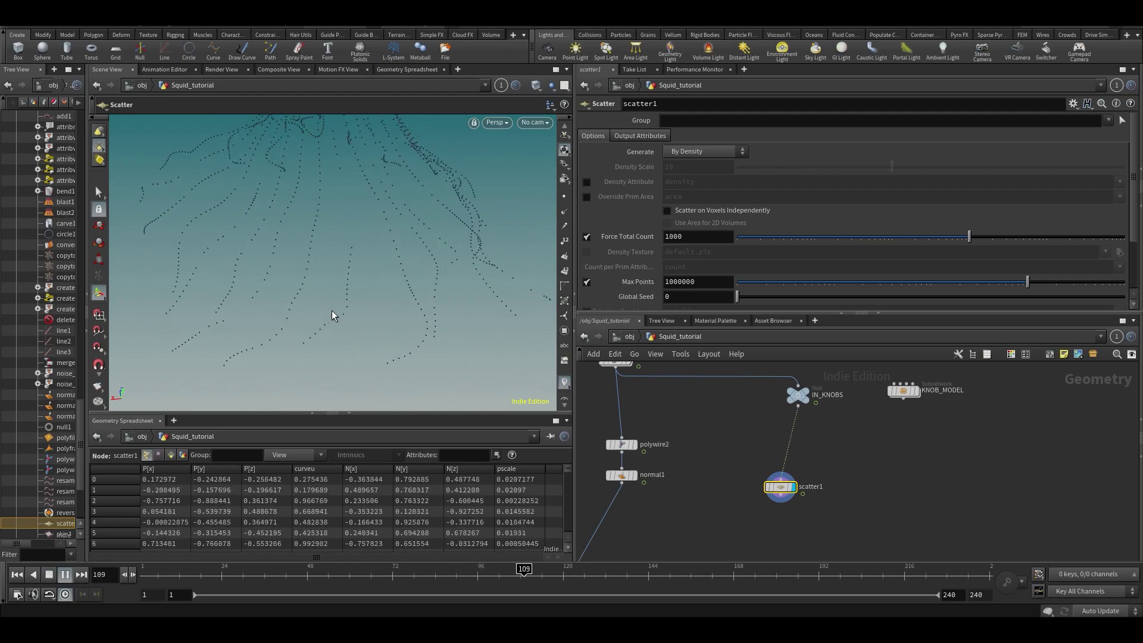
key("Escape")
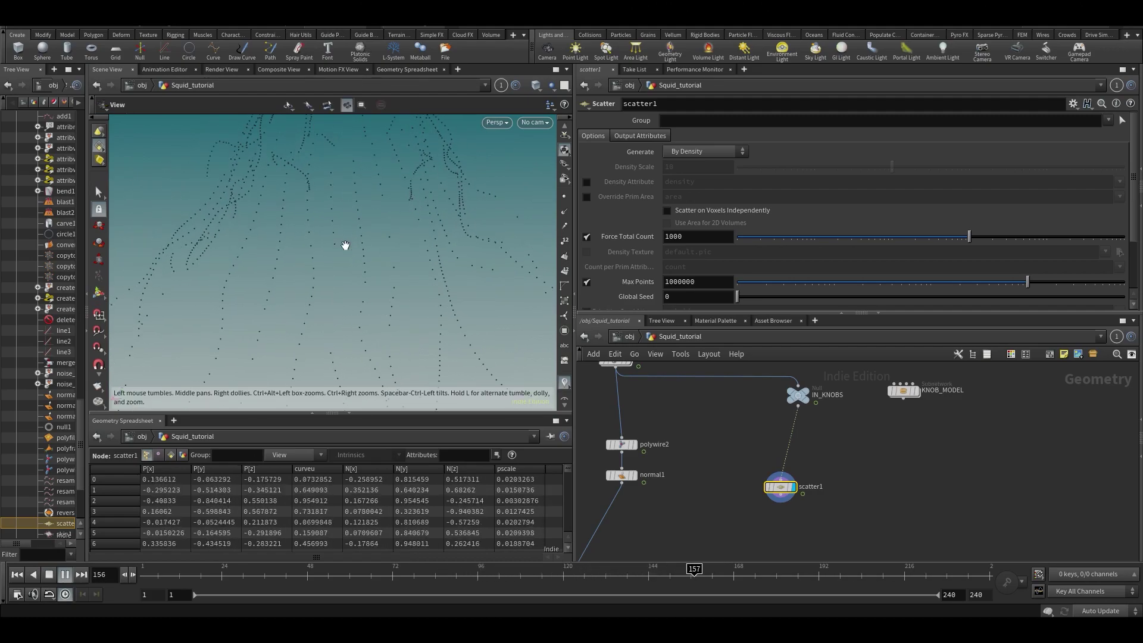
key("Return")
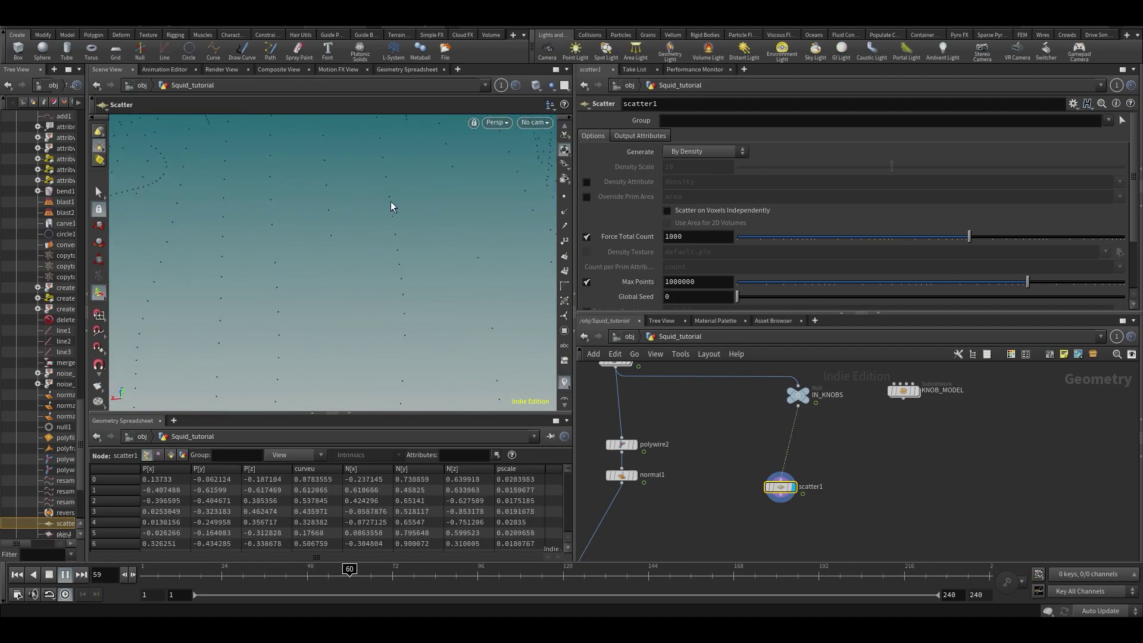
key("Escape")
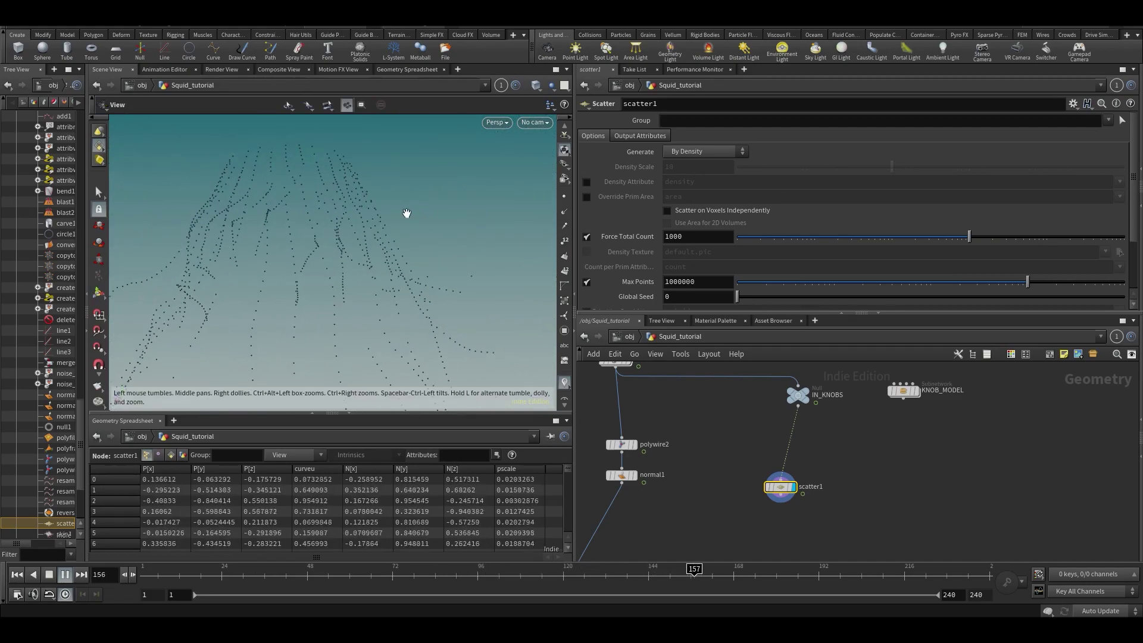
key("Return")
Step: Insert a Time Shift node between IN_KNOBS and scatter1
key("Tab")
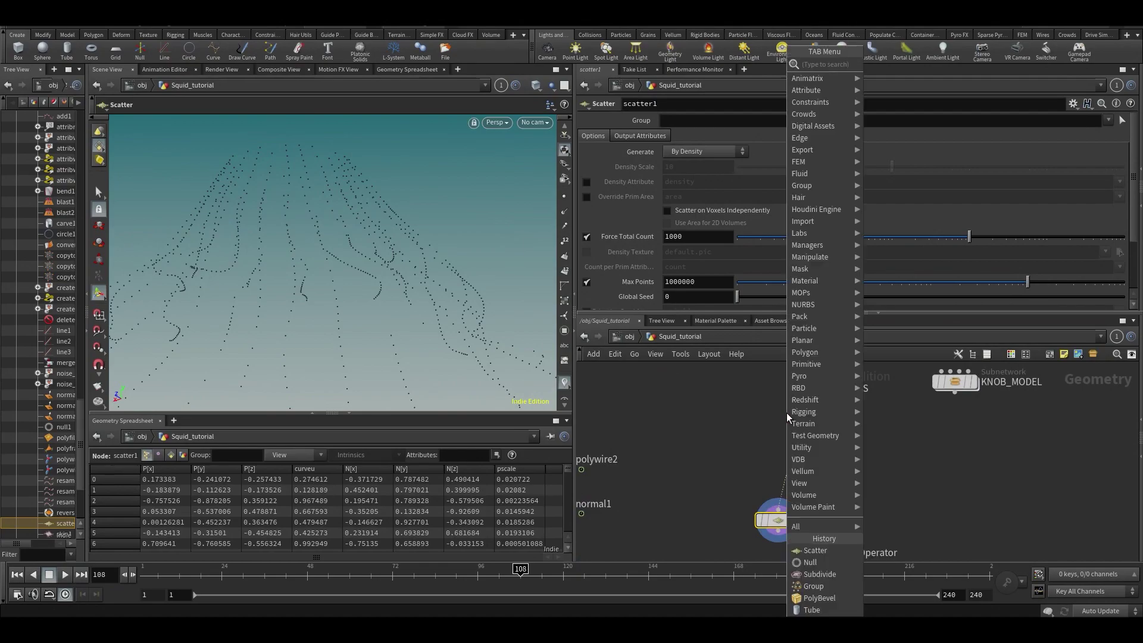
type("times")
key("Return")
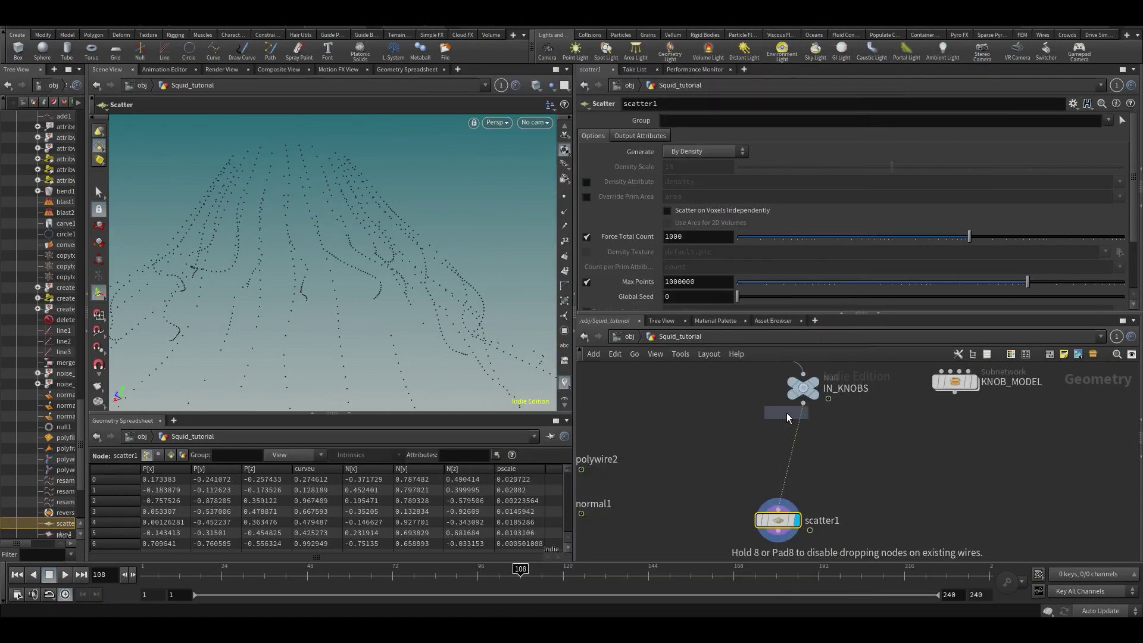
left_click(787, 413)
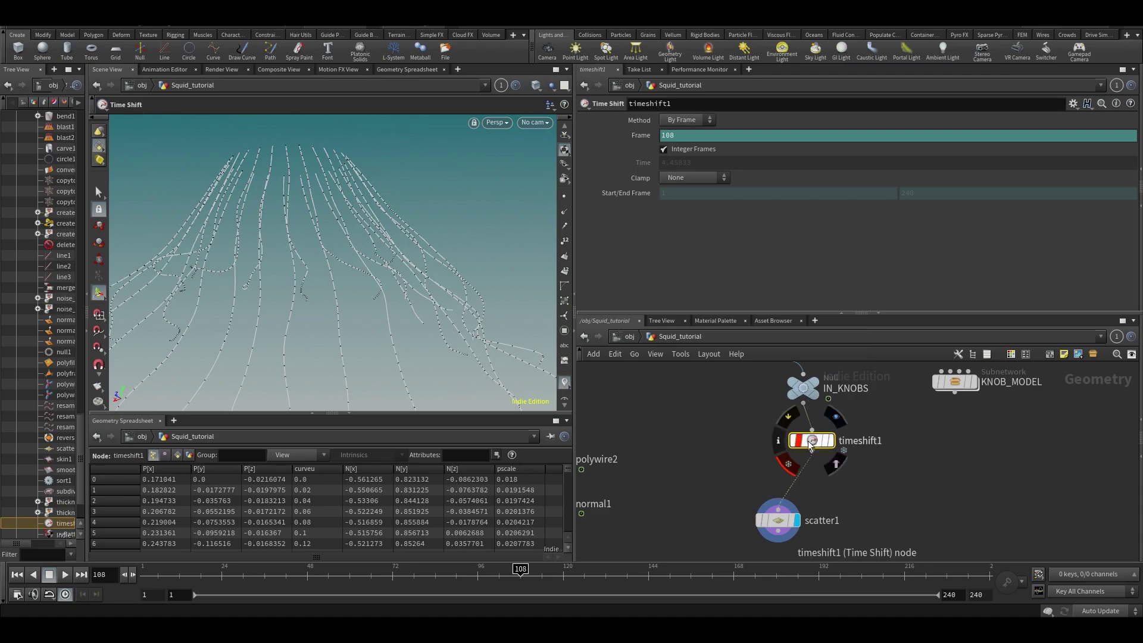
Step: Straighten timeshift1 under IN_KNOBS and delete the channel driving its Frame parameter
left_click(785, 469)
left_click(811, 510)
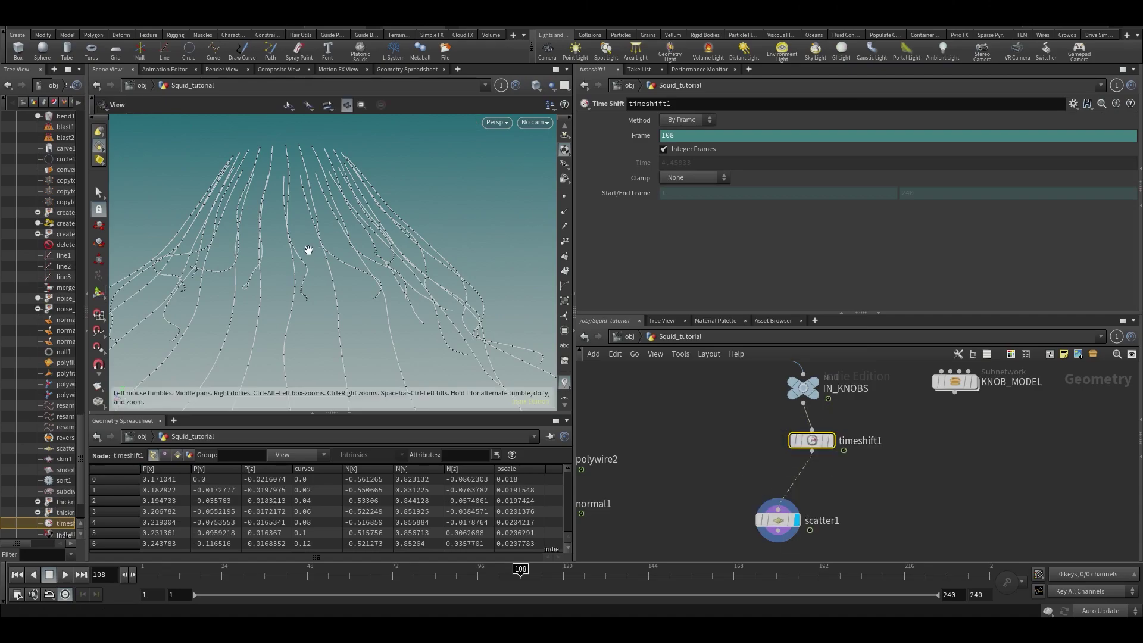
left_click_drag(807, 440, 802, 447)
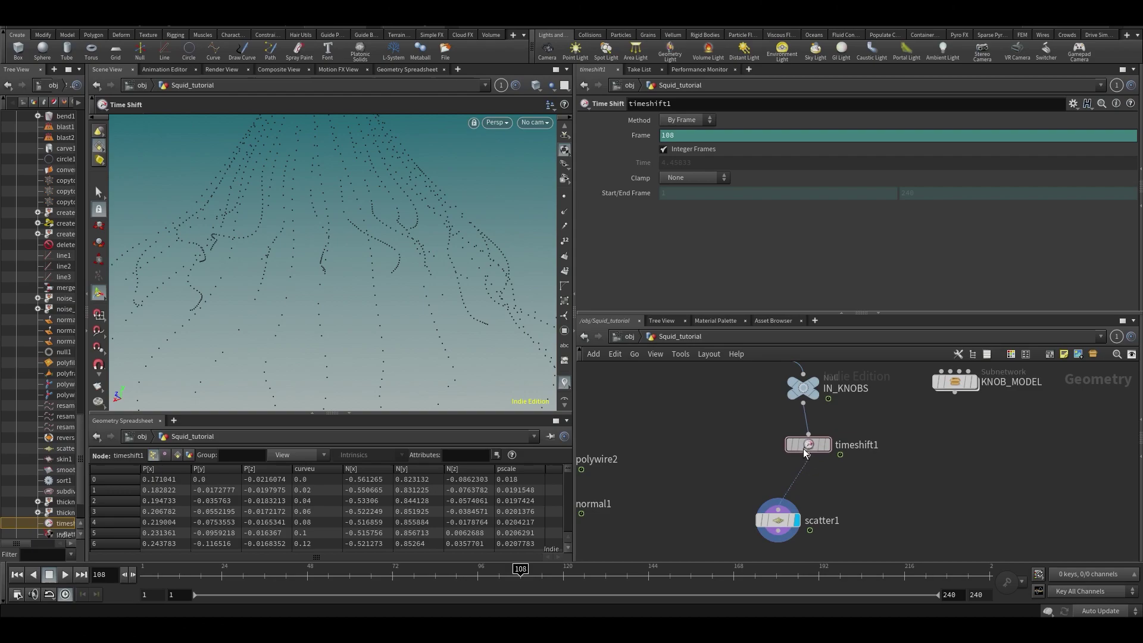
left_click(639, 135)
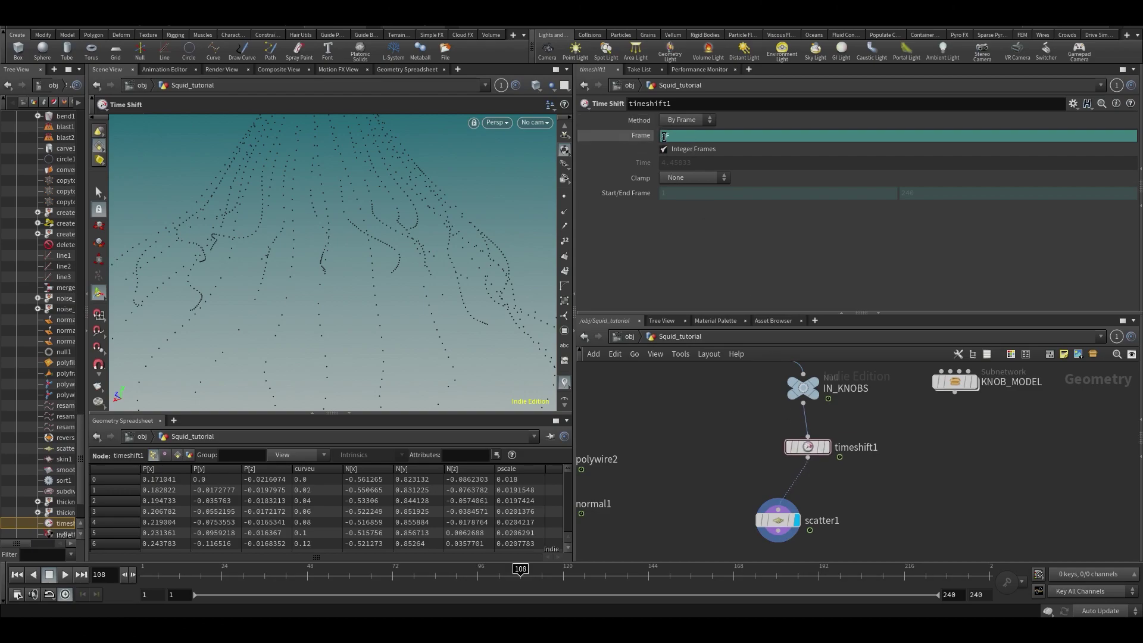
right_click_drag(452, 219, 434, 262, "alt")
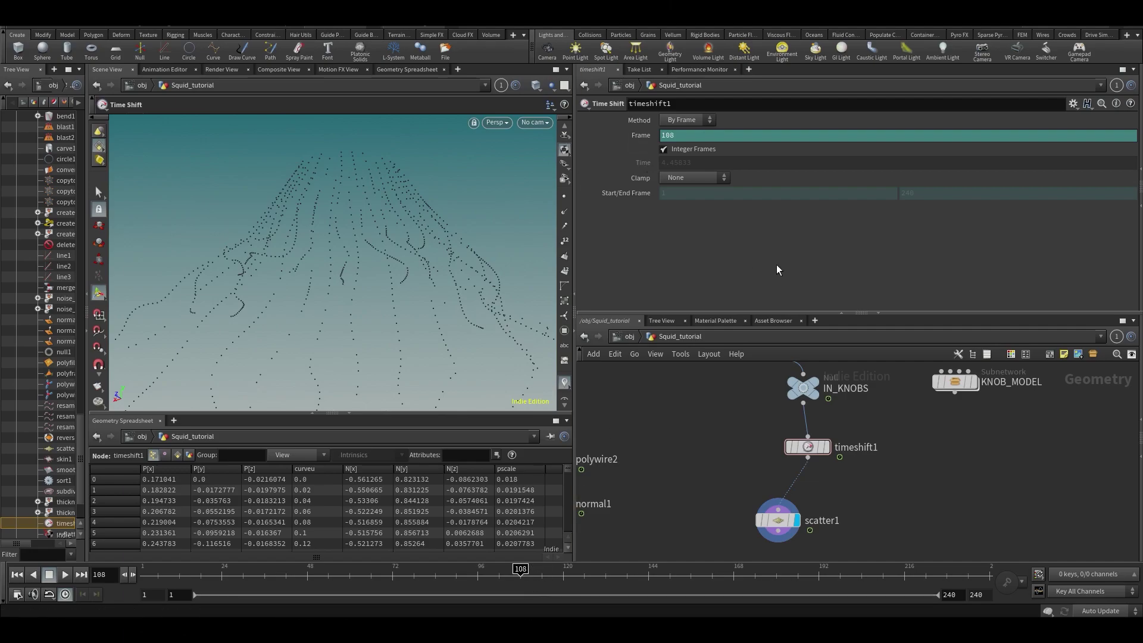
right_click(673, 139)
left_click(709, 278)
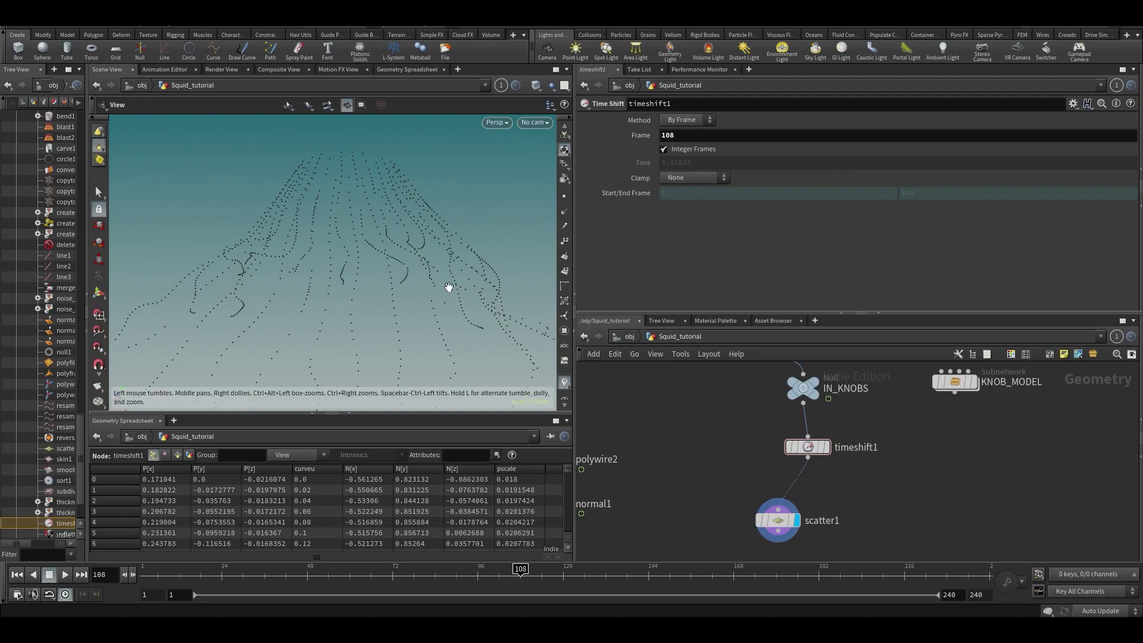
mouse_move(448, 288)
left_mouse_down("alt")
mouse_move(426, 291)
mouse_move(435, 286)
left_mouse_up("alt")
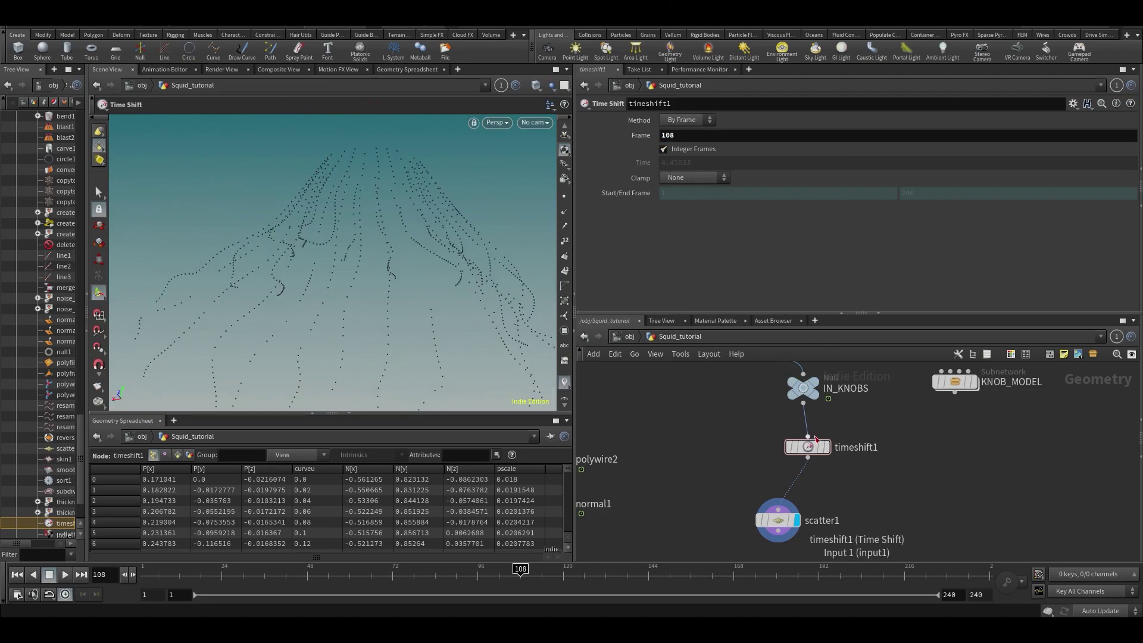
Step: Display timeshift1 and set its Frame to 1 so the tentacle curves are frozen at that frame
mouse_move(699, 135)
middle_mouse_down()
mouse_move(764, 136)
mouse_move(717, 144)
middle_mouse_up()
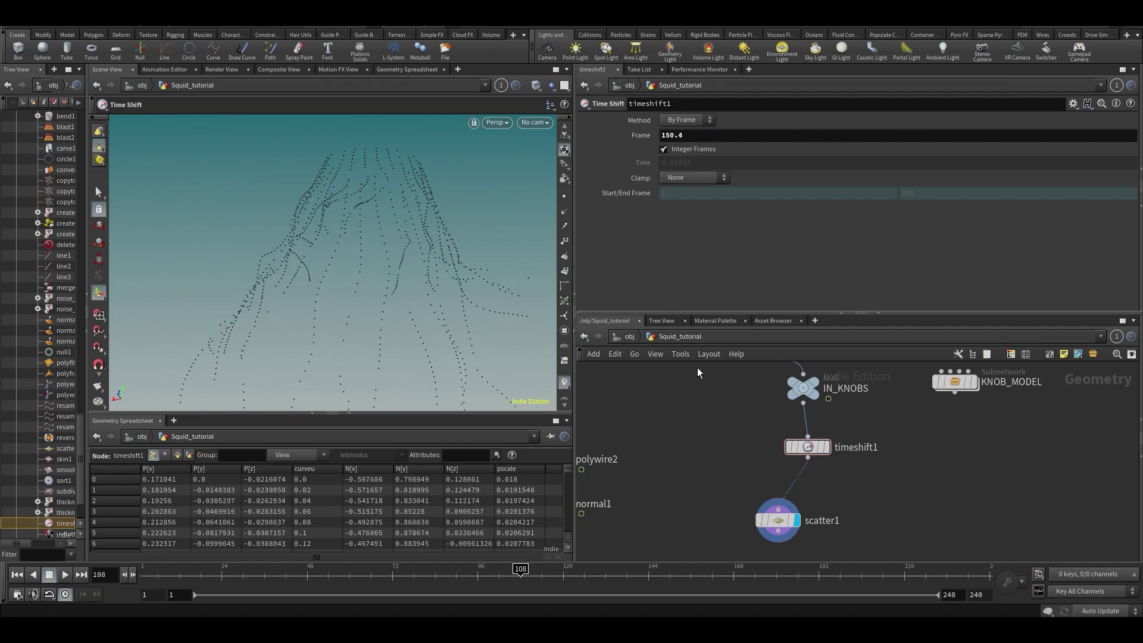
left_click(827, 447)
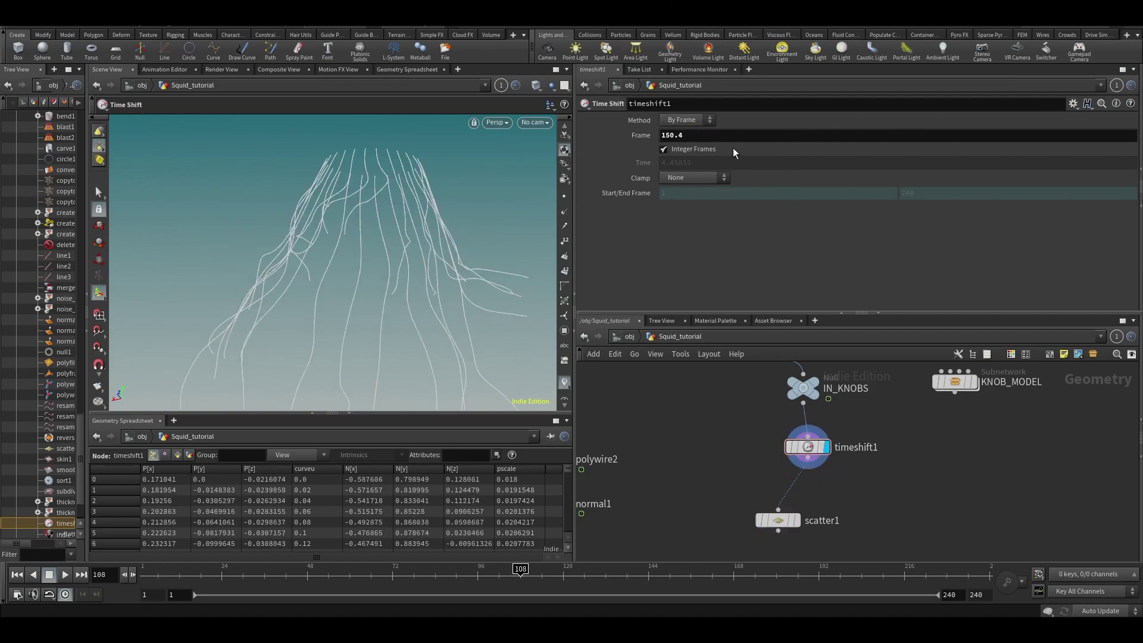
left_click_drag(709, 137, 655, 137)
type("1")
key("Return")
left_click_drag(413, 330, 364, 232, "alt")
scroll(369, 236, "down", 3)
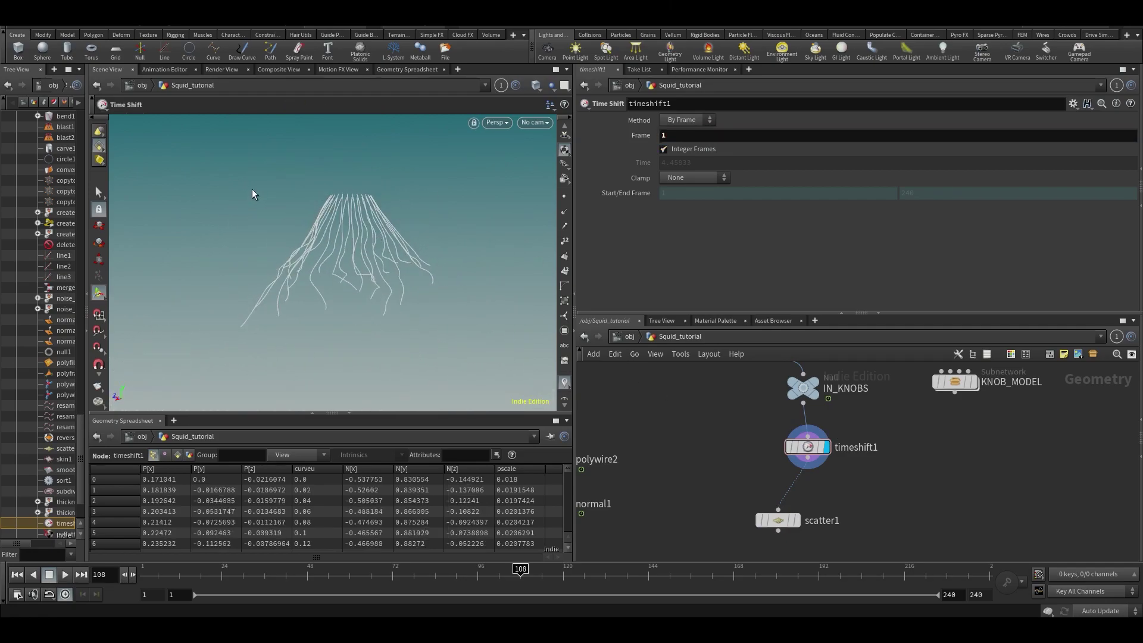
left_click_drag(378, 295, 353, 314, "alt")
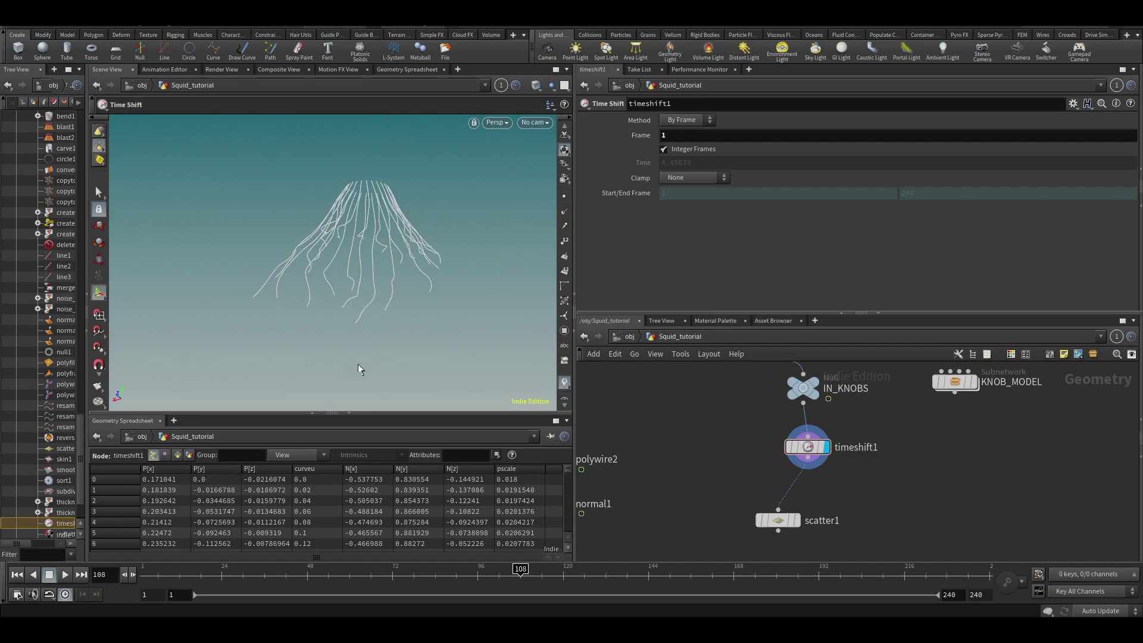
Step: Return the timeline to frame 1, then line up scatter1 below timeshift1 and display it
left_click_drag(248, 560, 141, 569)
left_click_drag(784, 521, 809, 498)
left_click(826, 473)
key("Escape")
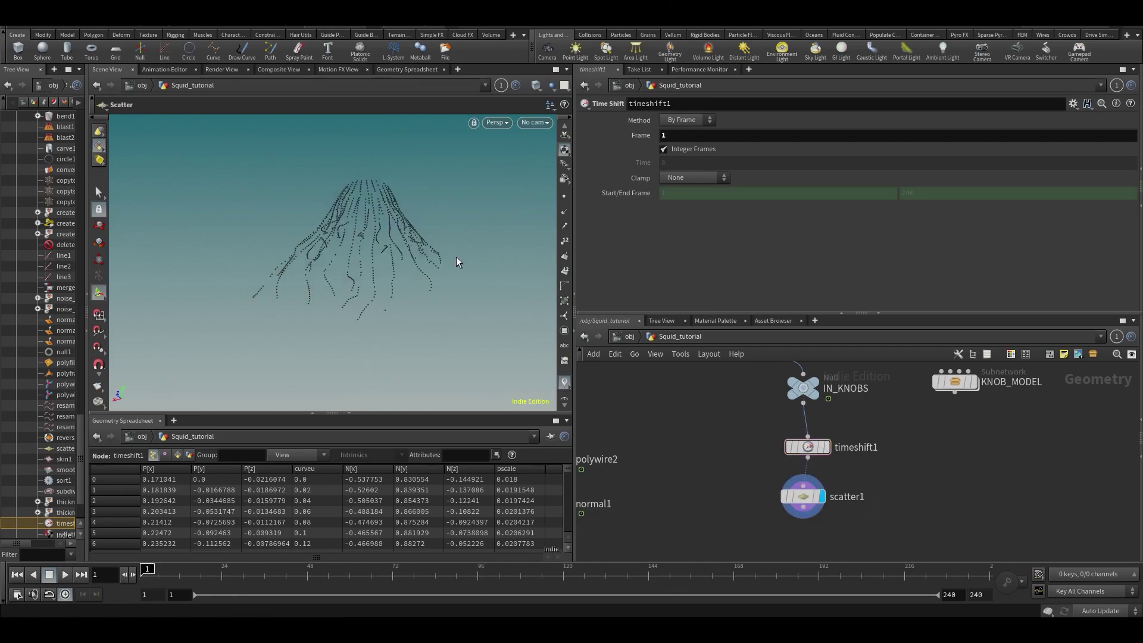
scroll(365, 239, "up", 5)
left_click_drag(380, 222, 344, 217)
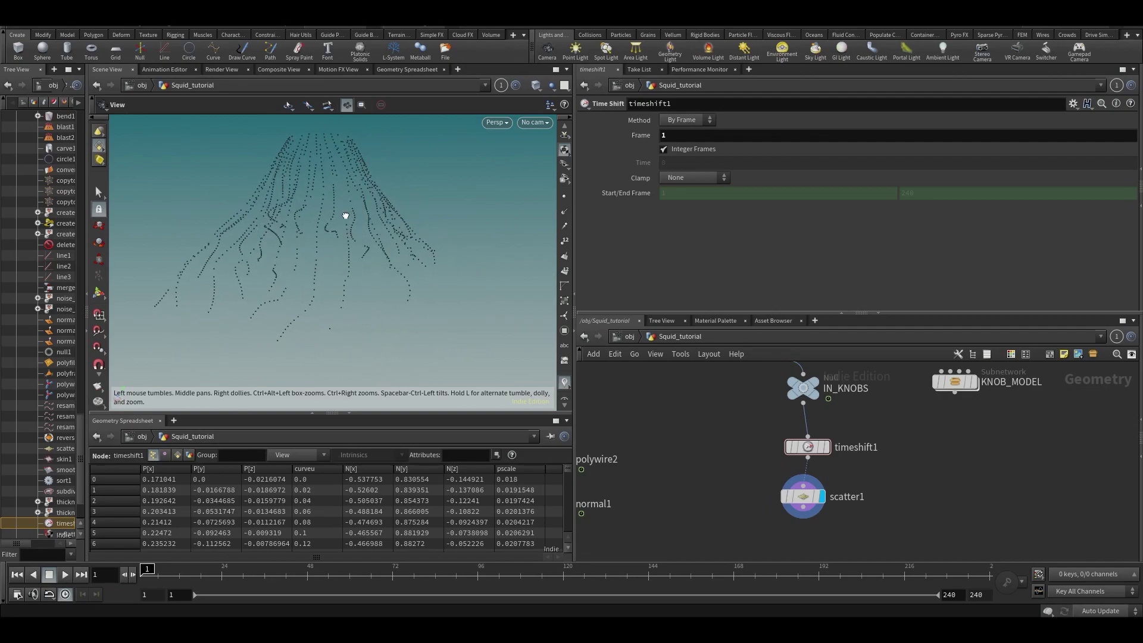
Step: Save the scene file Squid_v001.hiplc and enlarge the network editor around the knob nodes
key("Return")
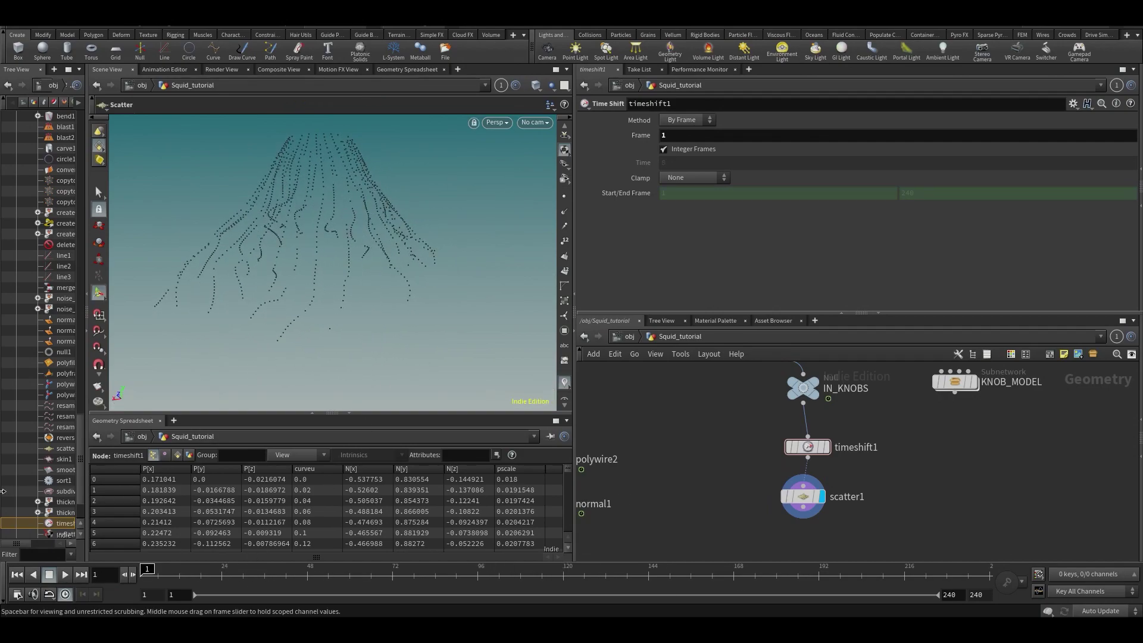
middle_click_drag(643, 436, 642, 423)
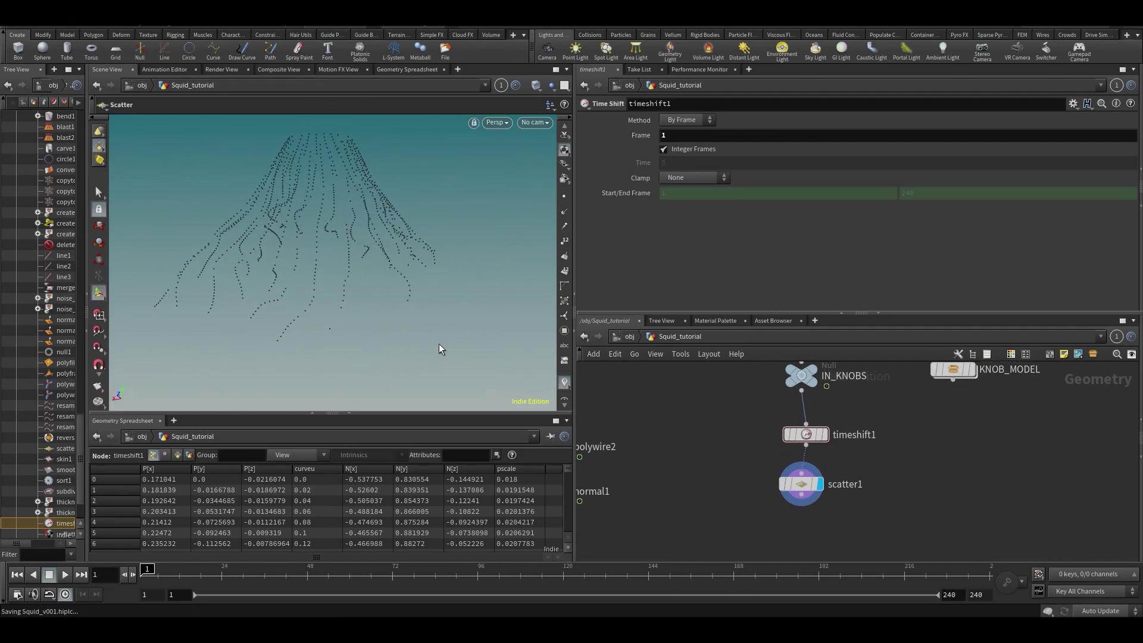
key("Escape")
left_click_drag(440, 349, 375, 242)
middle_click_drag(375, 242, 291, 241)
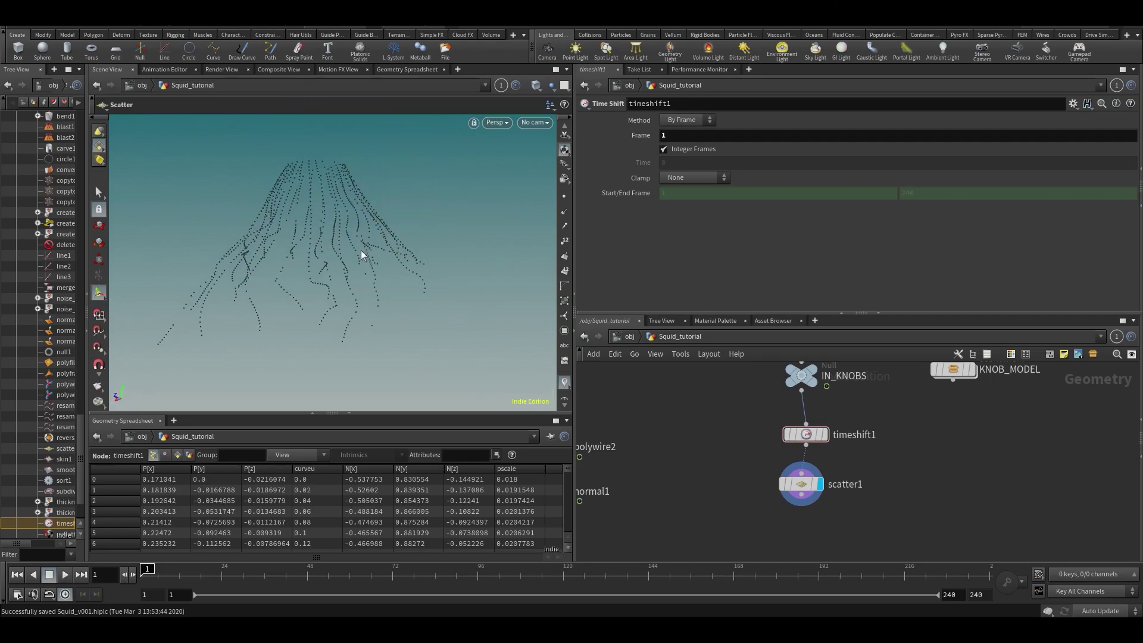
middle_click_drag(688, 480, 691, 419)
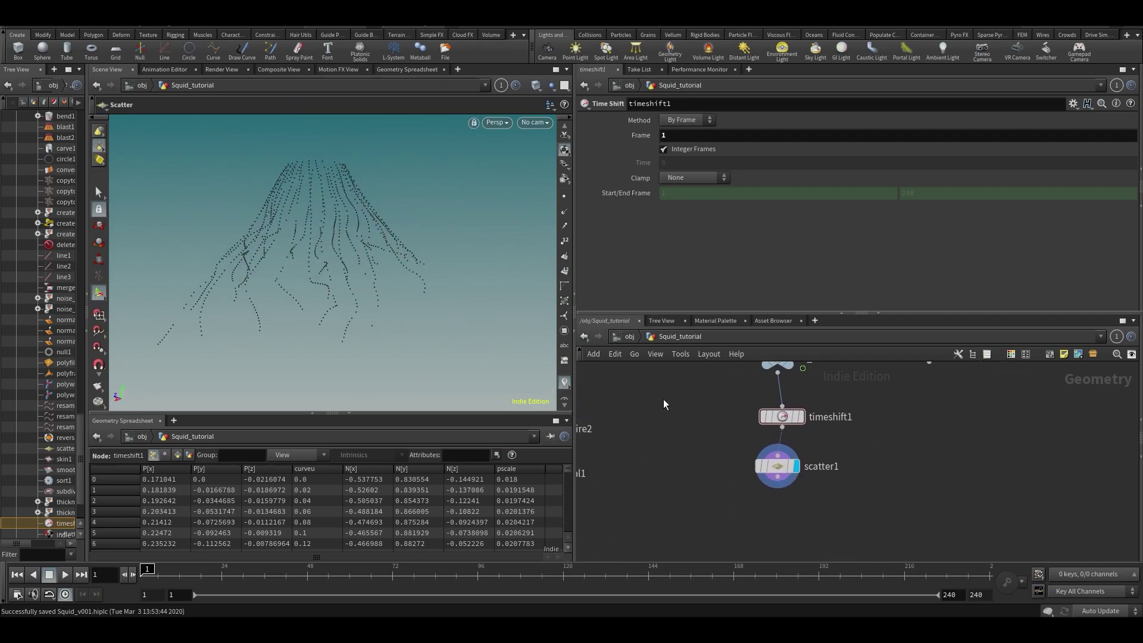
left_click_drag(339, 242, 311, 224, "alt")
middle_click_drag(595, 425, 602, 425)
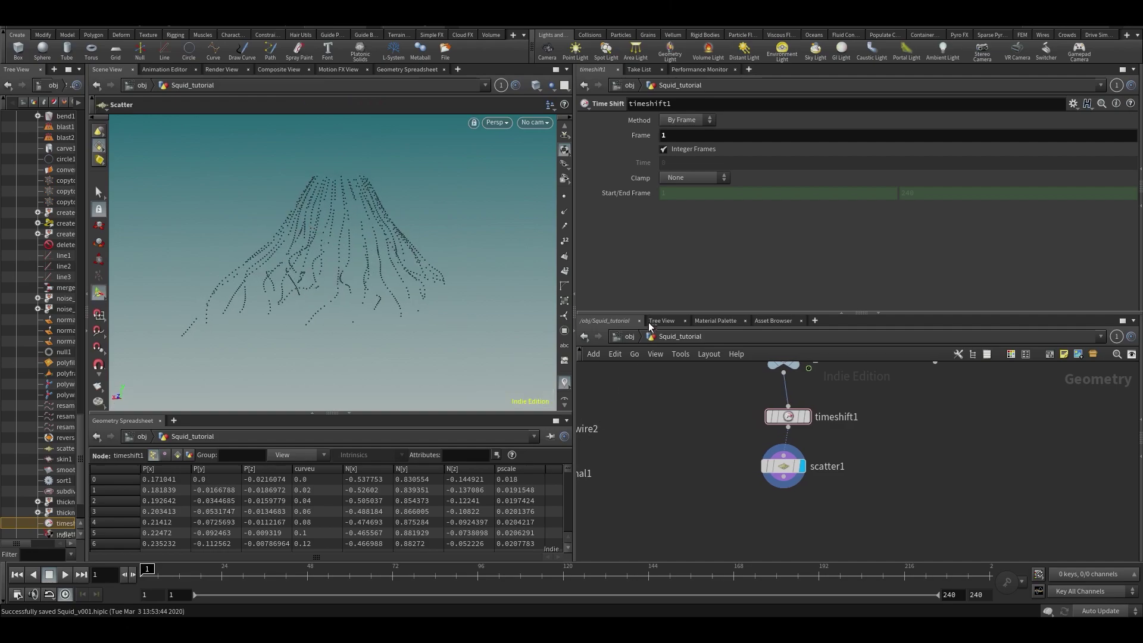
left_click_drag(649, 323, 649, 248)
middle_click_drag(665, 504, 741, 496)
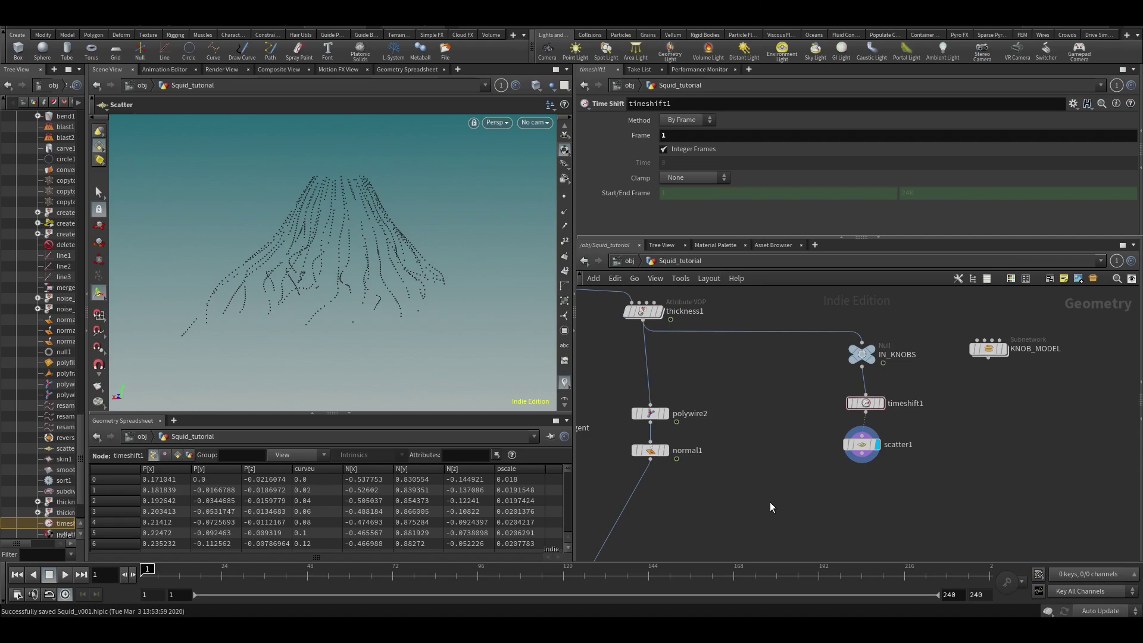
middle_click_drag(769, 474, 763, 477)
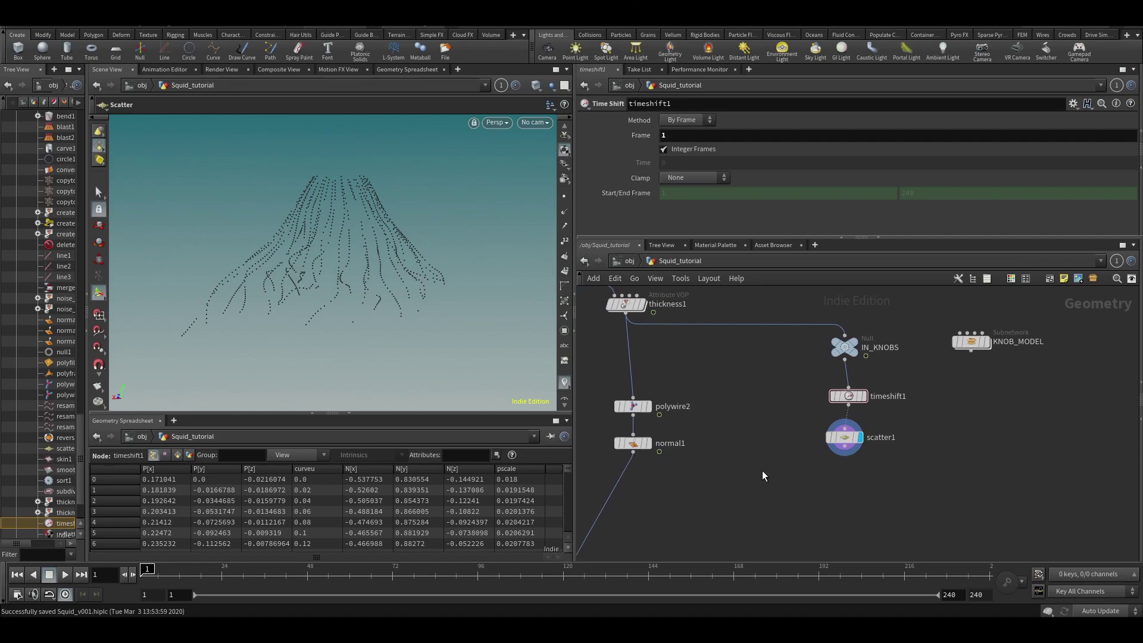
Step: Add a Point Deform node below scatter1 and feed its Mesh to Deform input from scatter1
key("Tab")
type("point d")
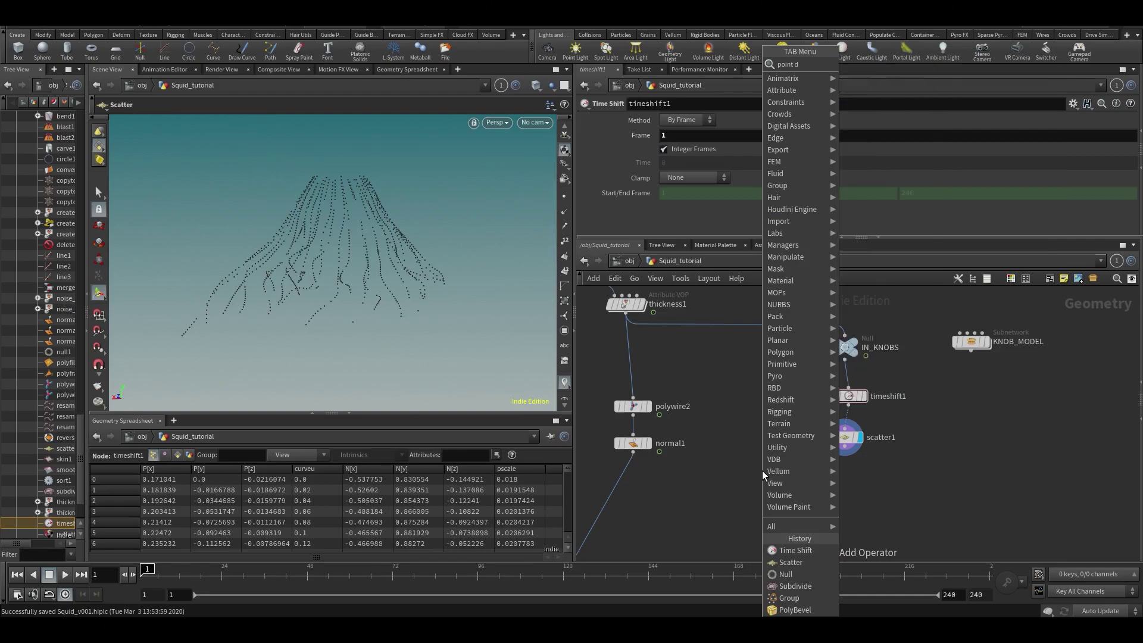
key("Return")
left_click(776, 500)
middle_click_drag(778, 437, 753, 394)
left_click_drag(769, 481, 854, 478)
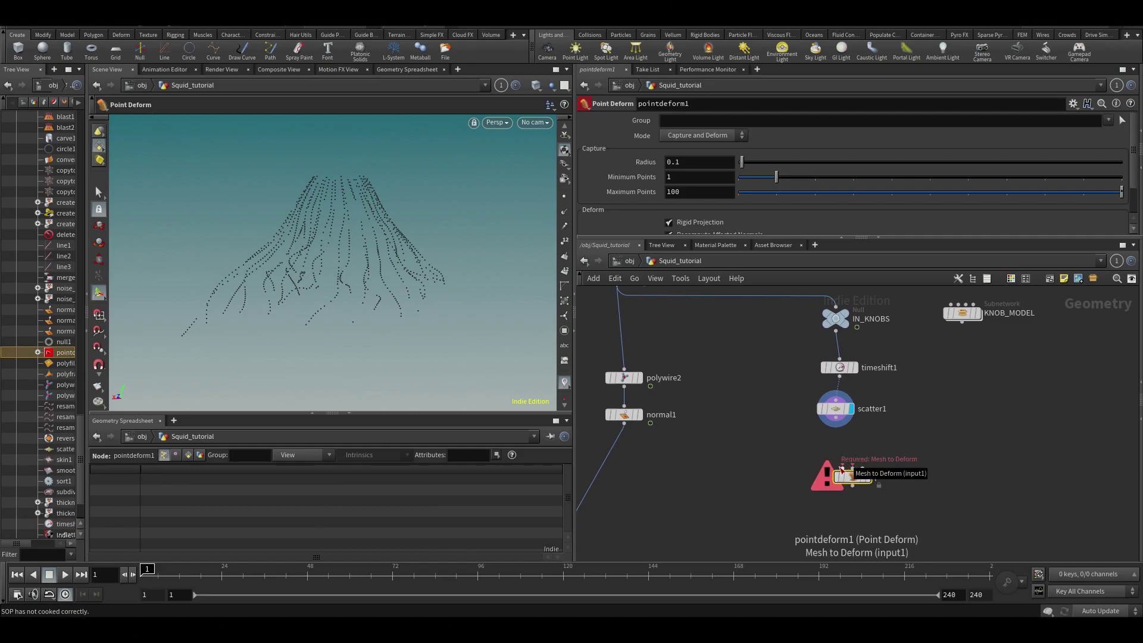
left_click(841, 467)
left_click(839, 426)
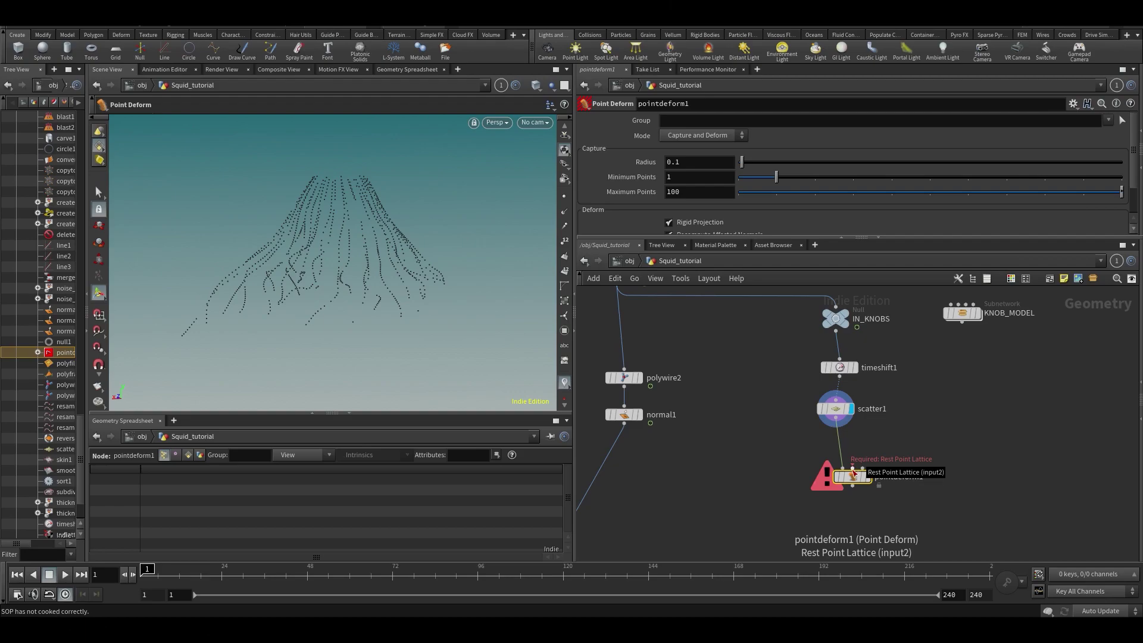
left_click_drag(836, 408, 797, 410)
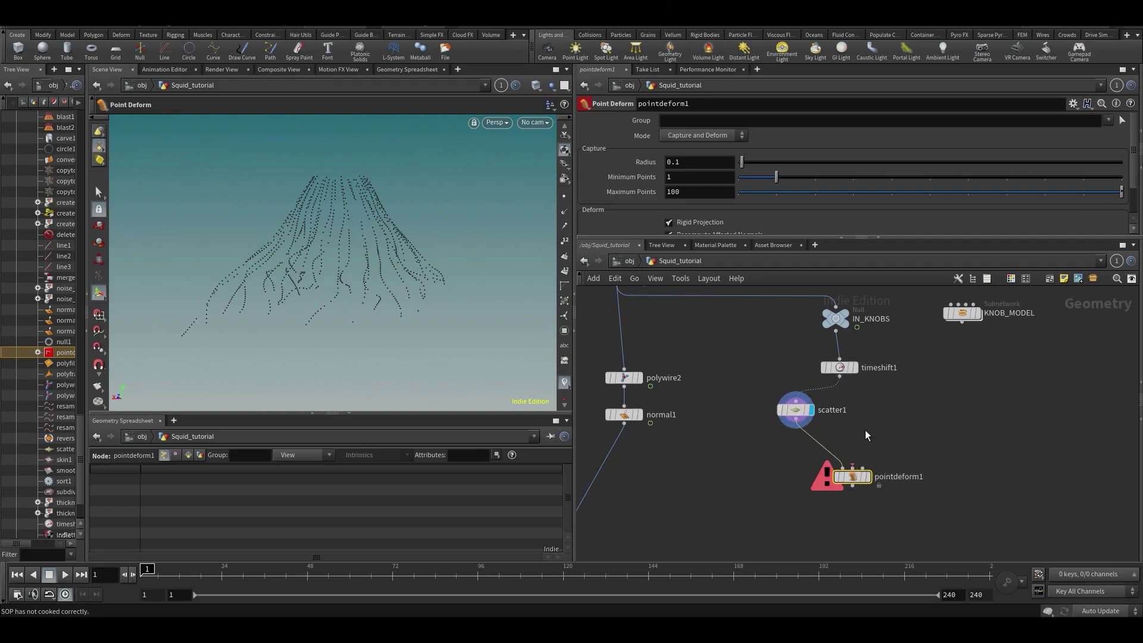
Step: Feed pointdeform1's Rest Point Lattice from timeshift1 and its third input from IN_KNOBS, tidy the layout and display pointdeform1
left_click(852, 467)
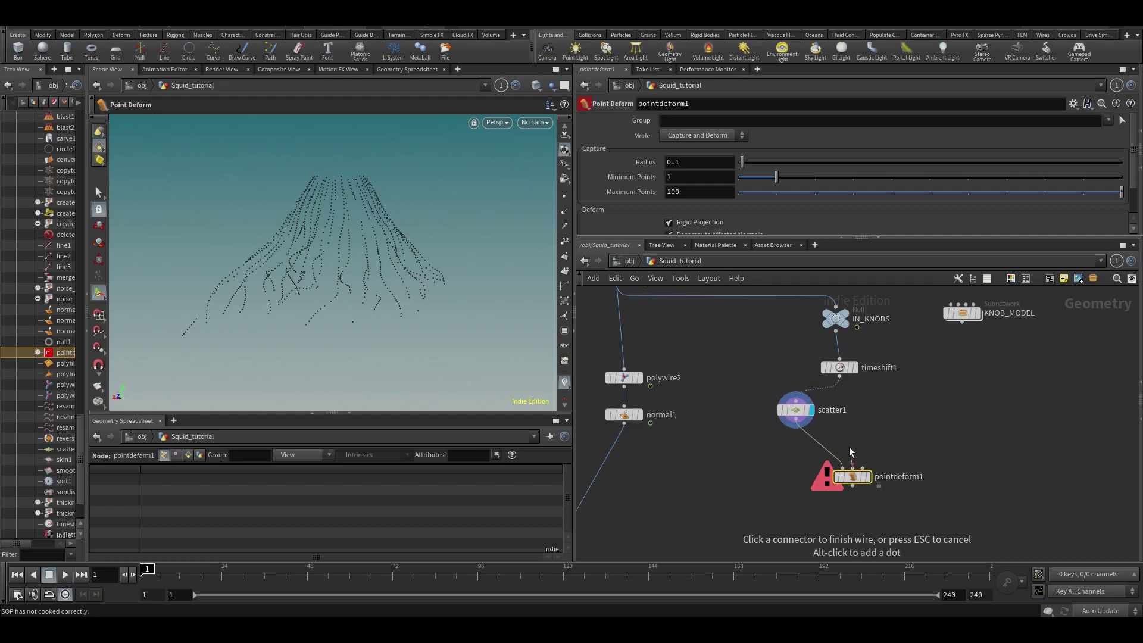
left_click(843, 378)
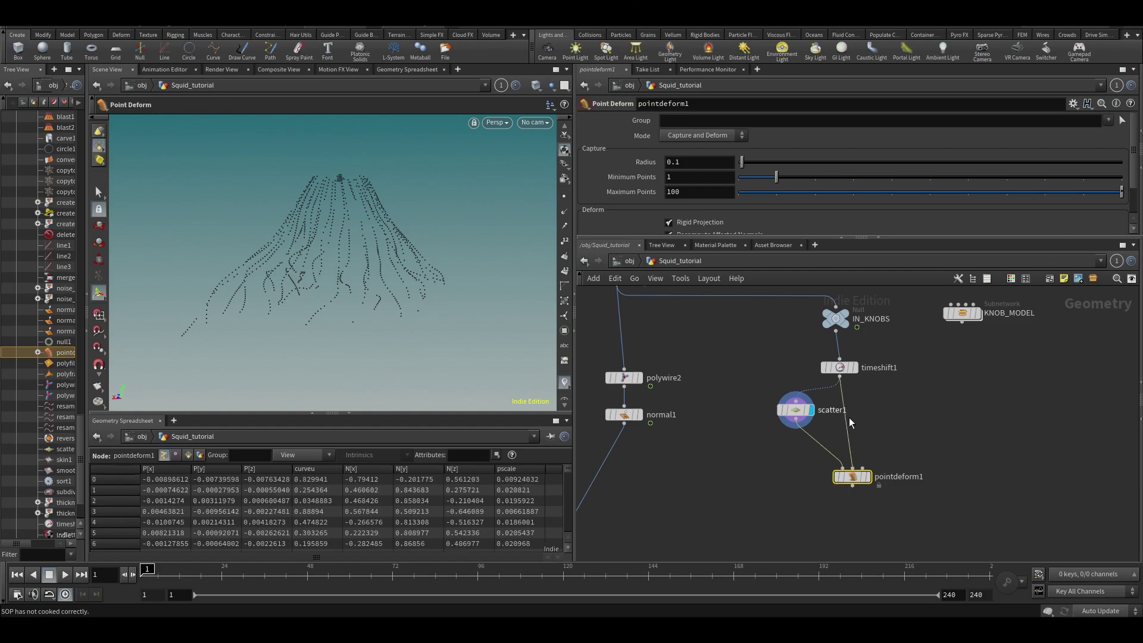
left_click(862, 469)
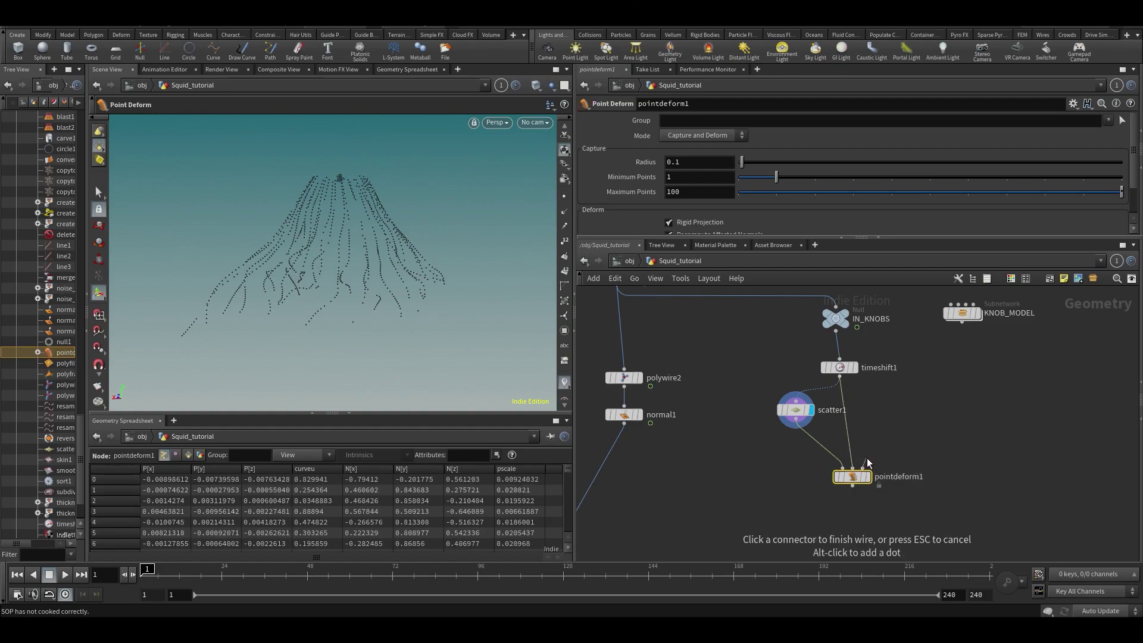
left_click(835, 329)
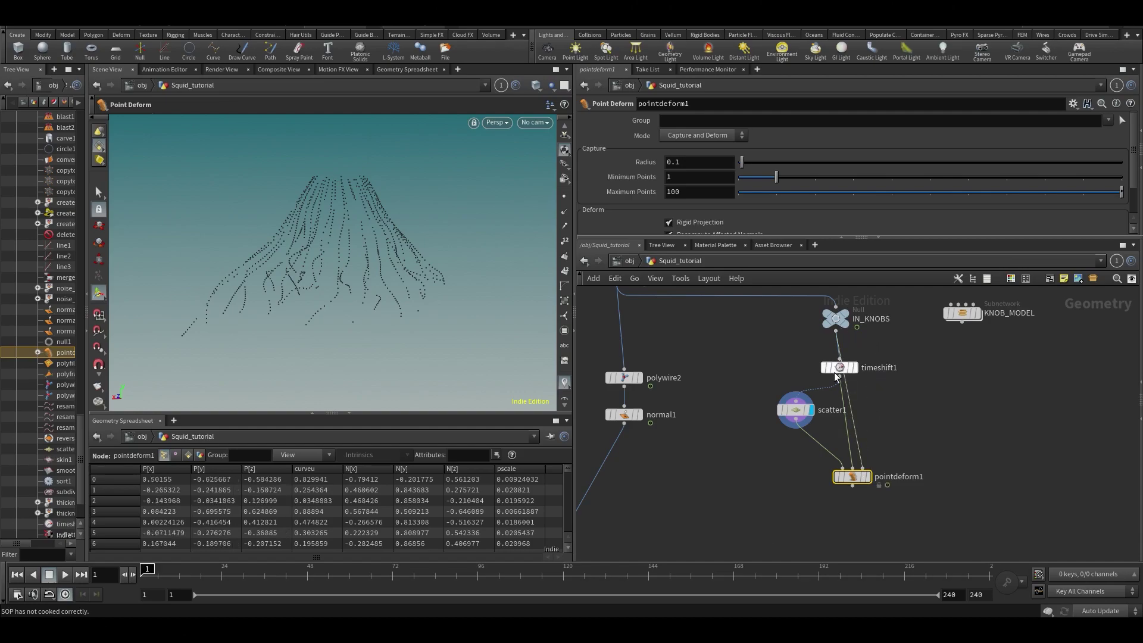
left_click_drag(839, 368, 803, 360)
left_click(867, 477)
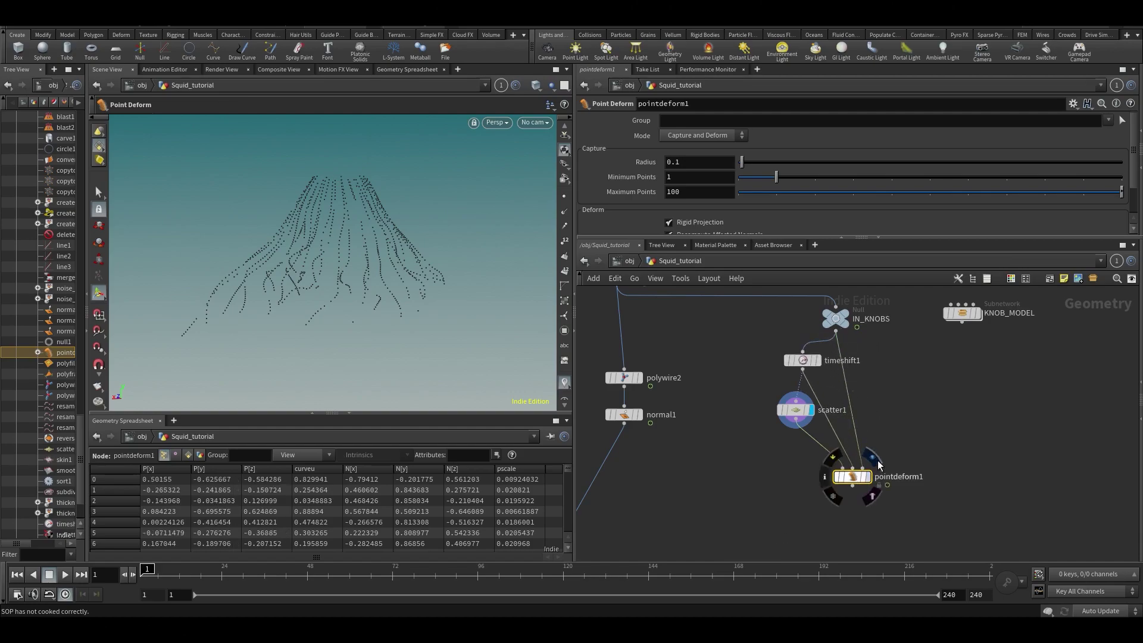
Step: Play and scrub the animation to examine how the deformed scatter points follow the moving tentacle curves
key("Up")
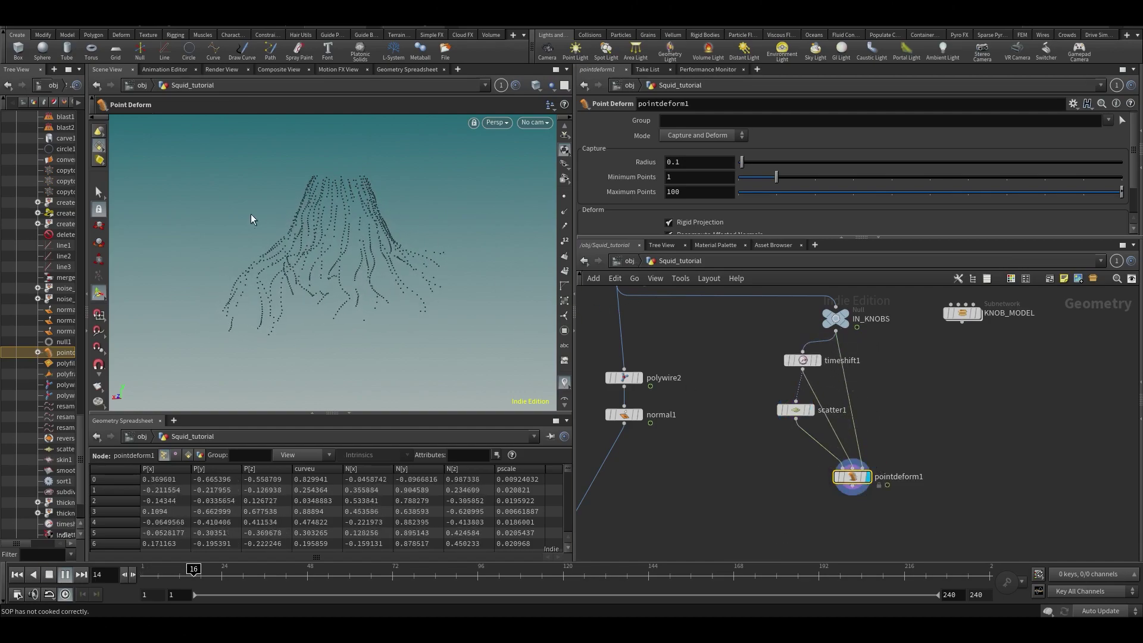
key("Escape")
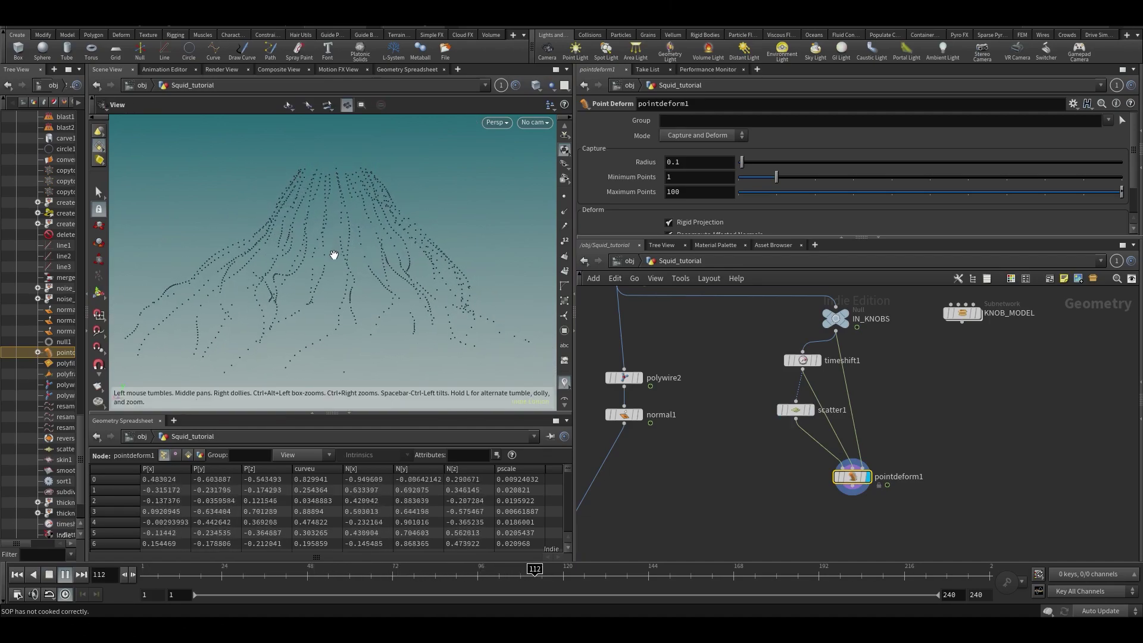
key("Return")
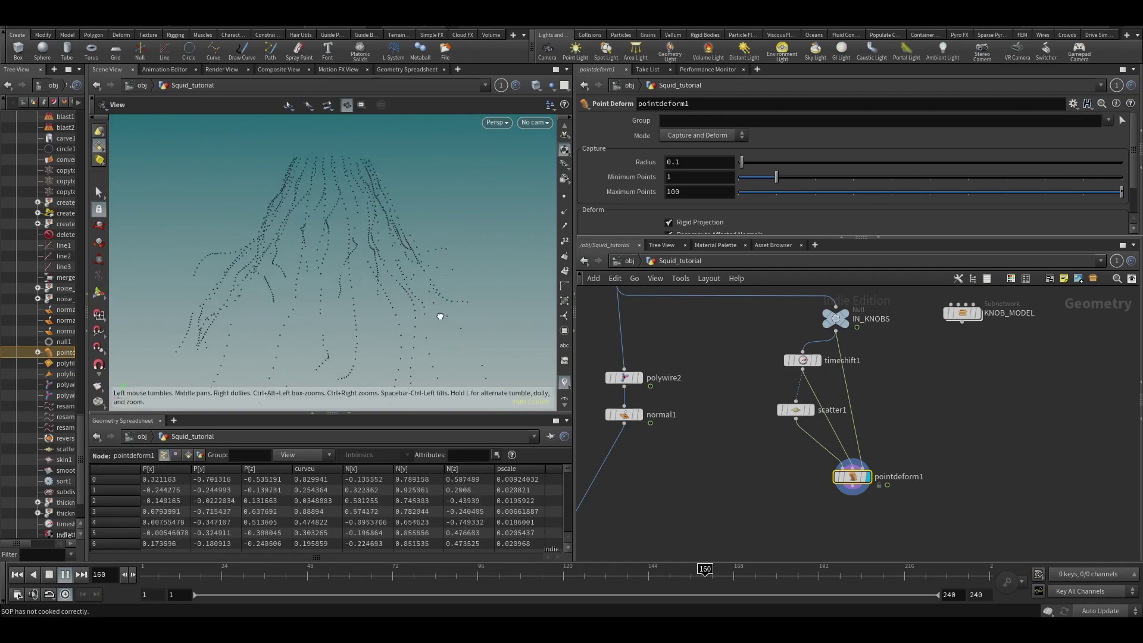
left_click_drag(439, 316, 332, 235, "alt")
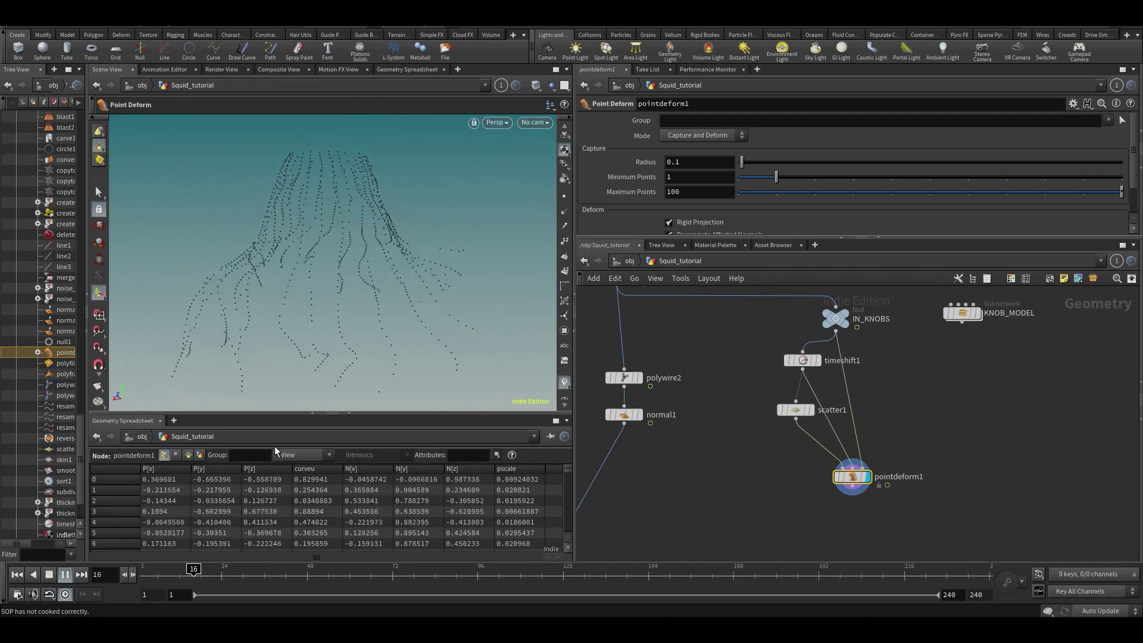
left_click_drag(313, 569, 528, 564)
key("Escape")
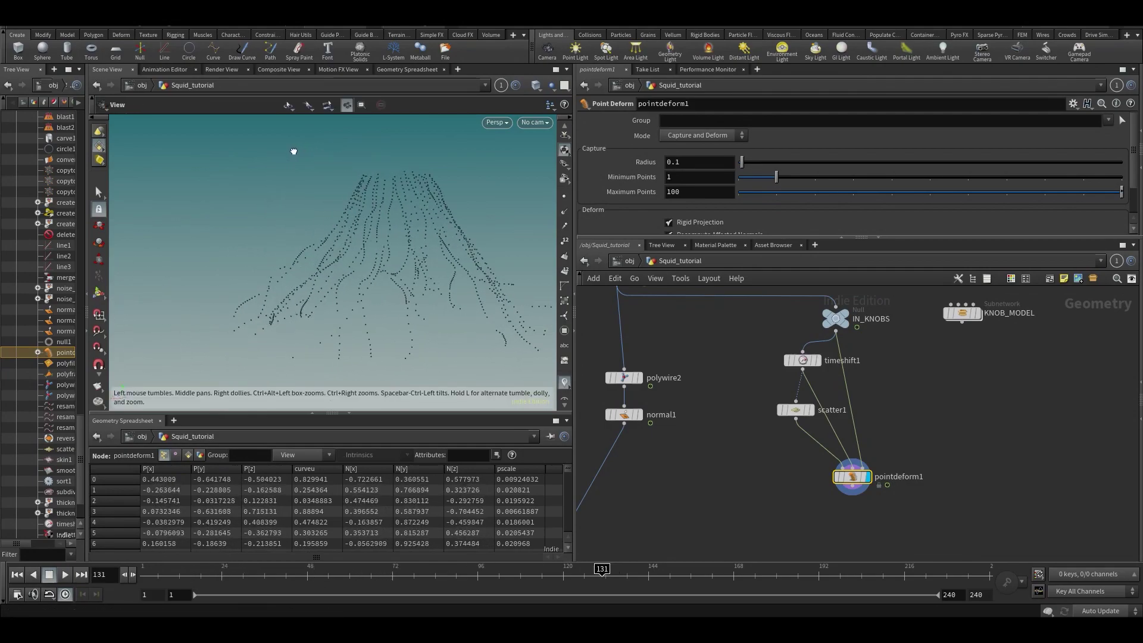
left_click_drag(441, 330, 472, 304)
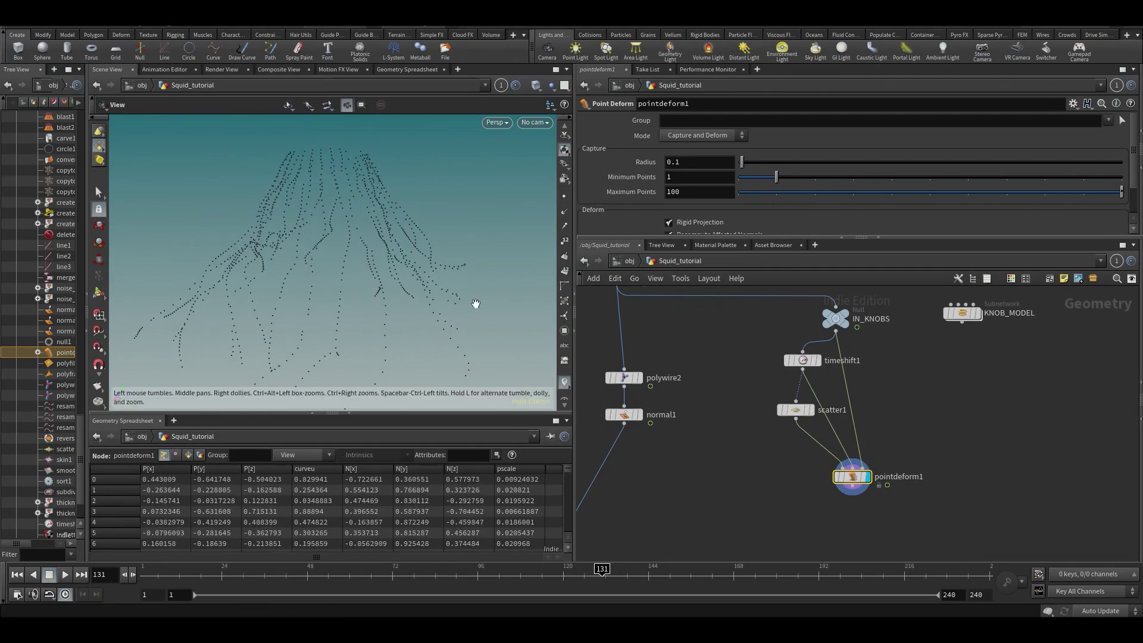
Step: Set scatter1's Force Total Count to 49 points
left_click(795, 409)
scroll(907, 212, "down", 3)
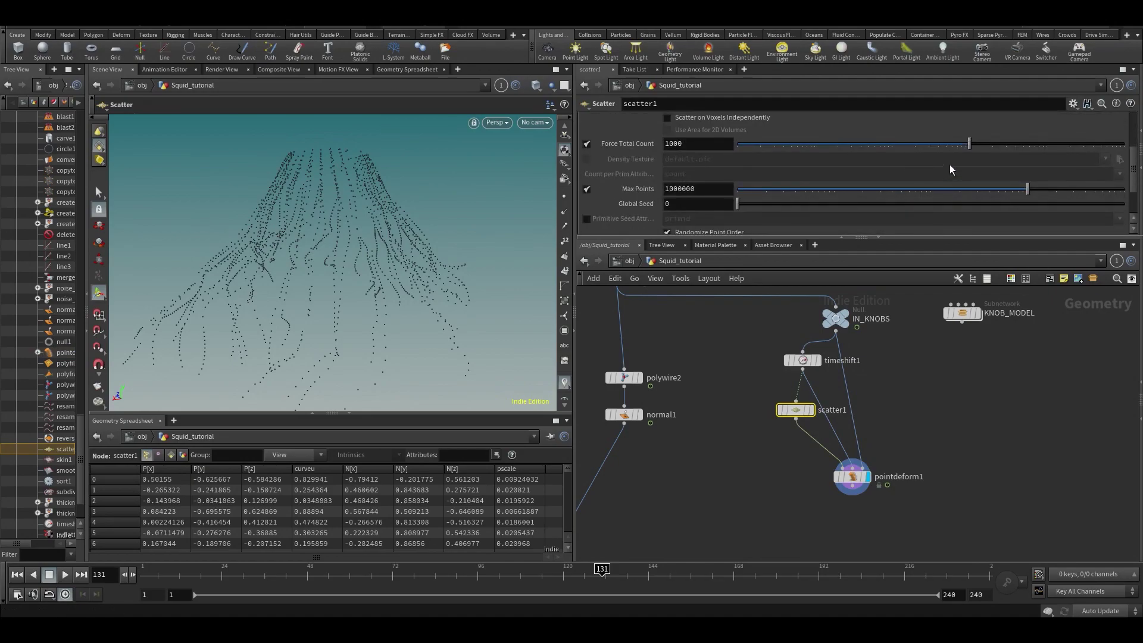
left_click_drag(919, 145, 868, 143)
key("Escape")
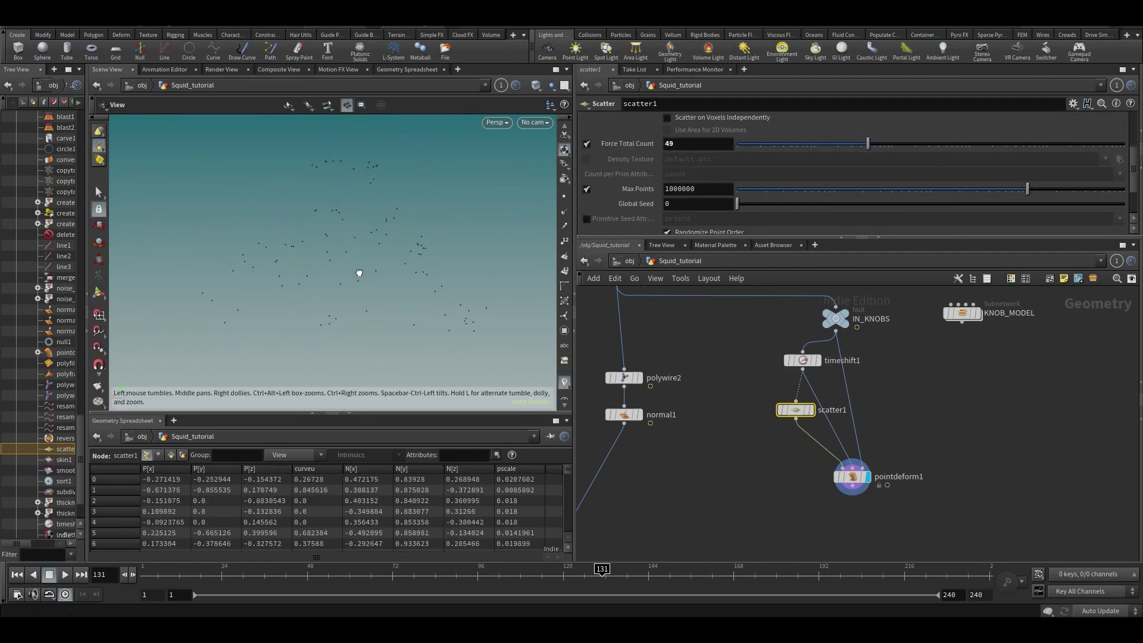
Step: Show IN_KNOBS as a template and examine how the deformed scatter points sit on the tentacle curves
mouse_move(832, 318)
left_click(855, 339)
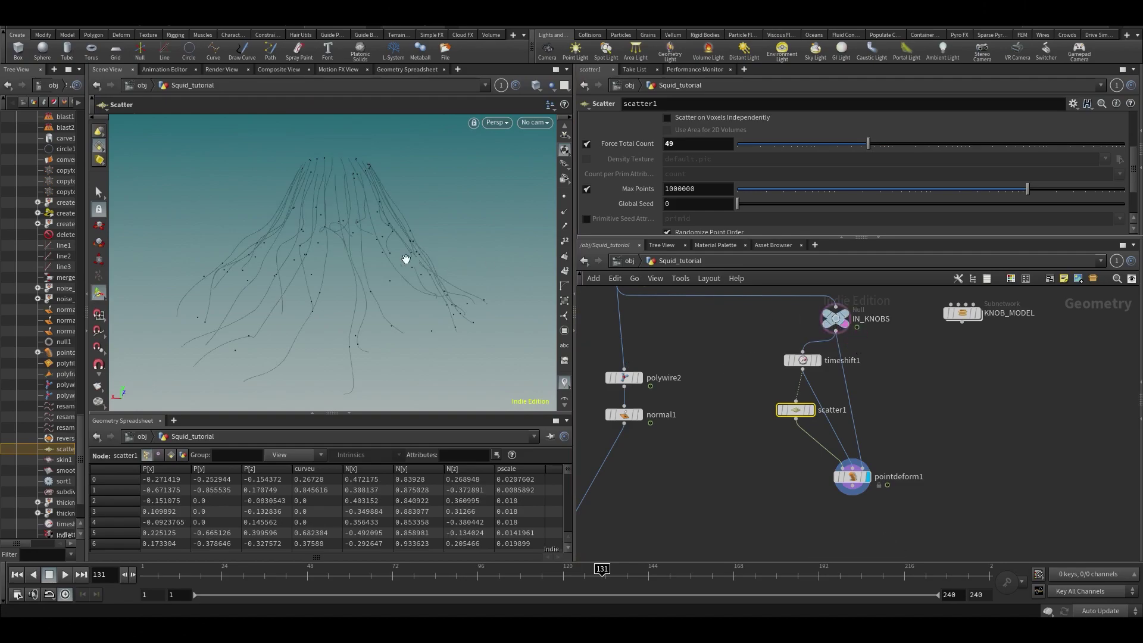
left_click_drag(405, 259, 366, 302)
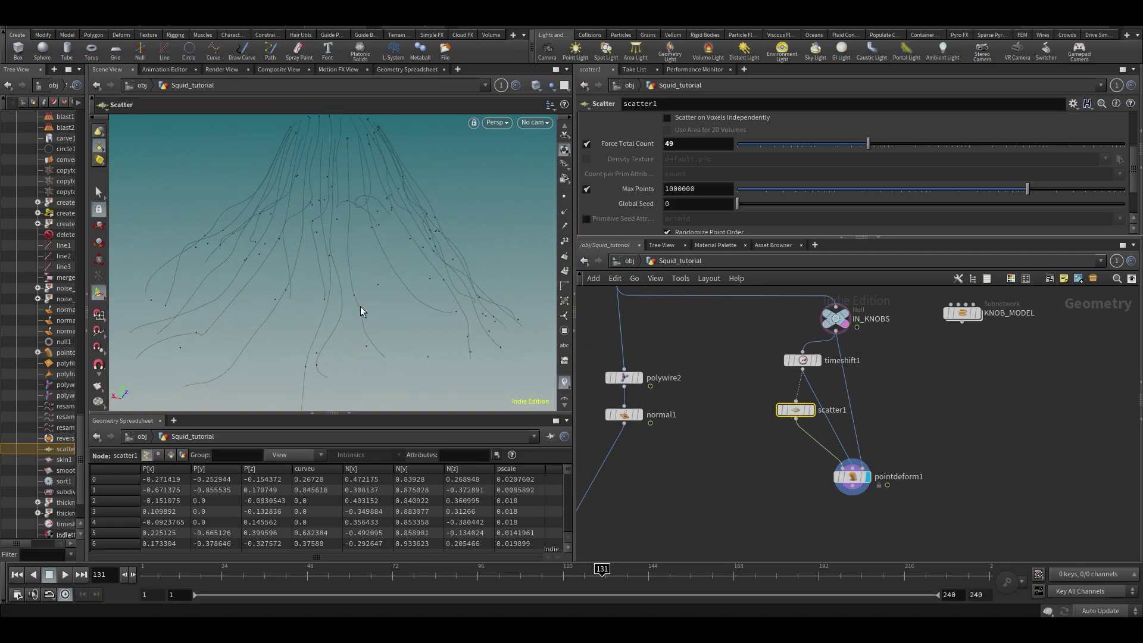
left_click_drag(369, 352, 410, 375)
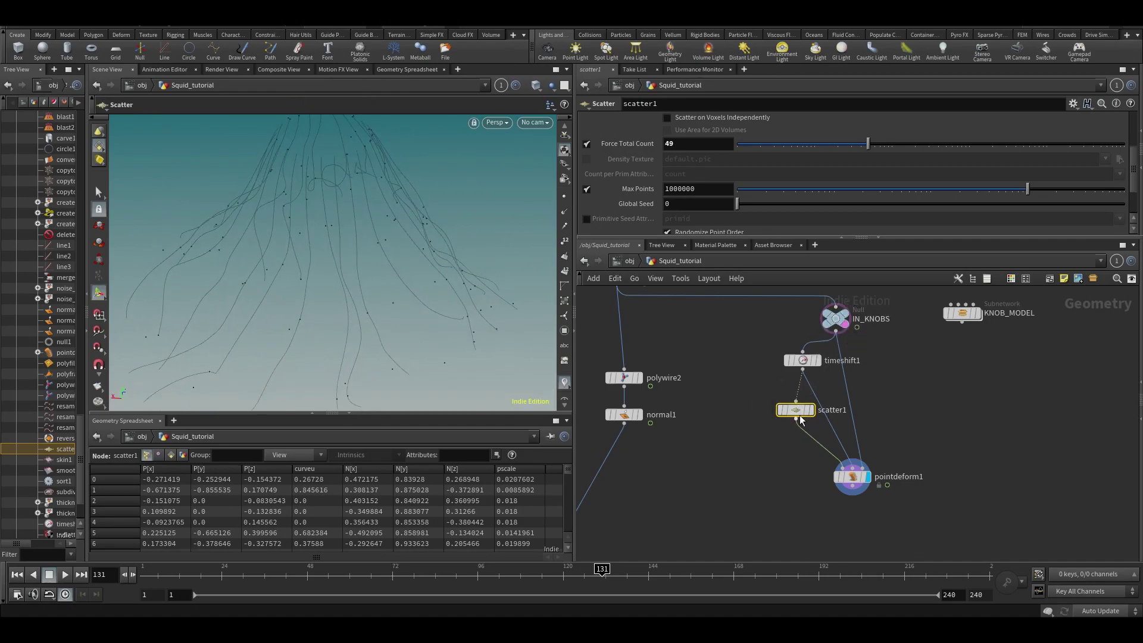
Step: Move timeshift1 and scatter1 farther away from pointdeform1 in the network and display timeshift1's frozen curves
mouse_move(807, 369)
left_click_drag(807, 369, 787, 365)
left_click_drag(798, 410, 749, 415)
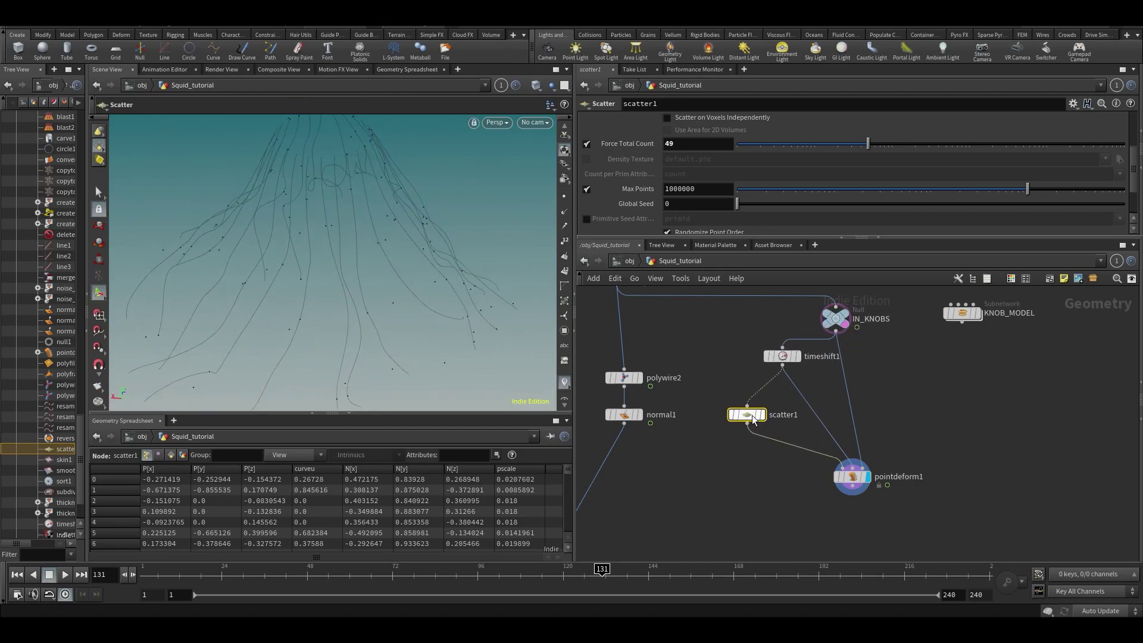
left_click(797, 356)
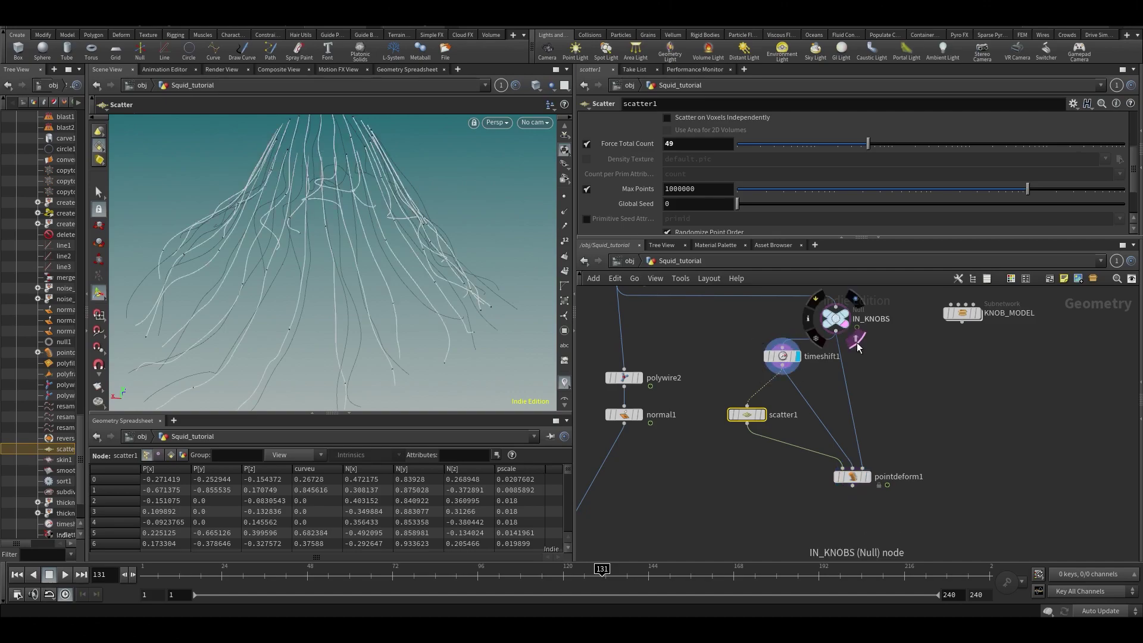
Step: Save the scene and tidy the network, placing scatter1 directly below timeshift1 and pointdeform1 farther to the side
key("ctrl+s")
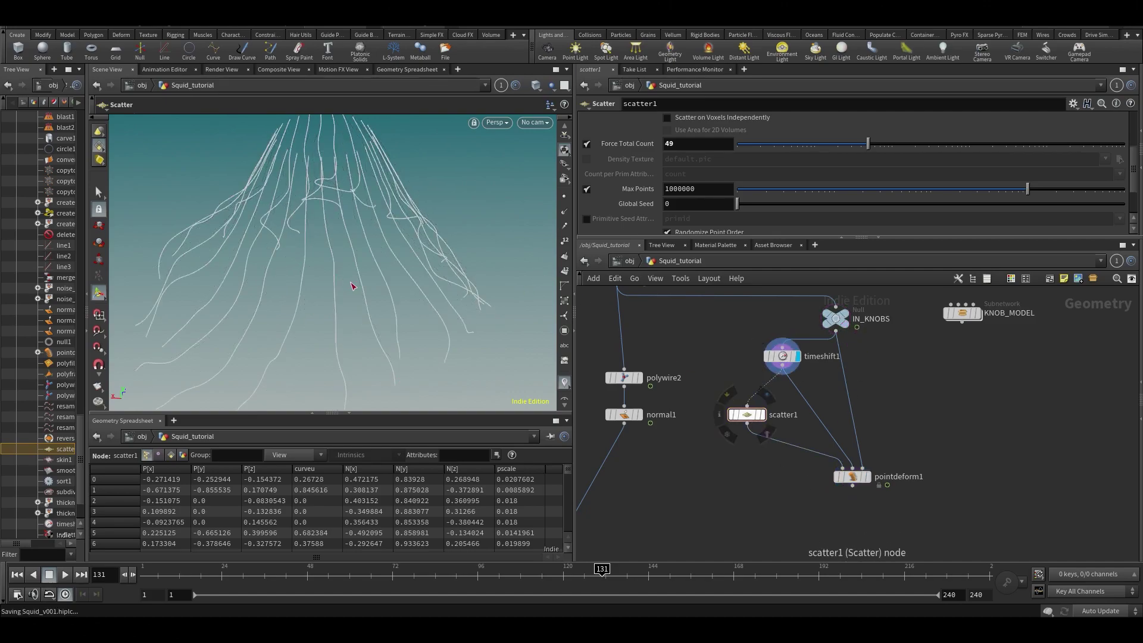
key("Escape")
left_click_drag(376, 249, 331, 196)
left_click_drag(842, 478, 885, 482)
left_click_drag(747, 414, 782, 415)
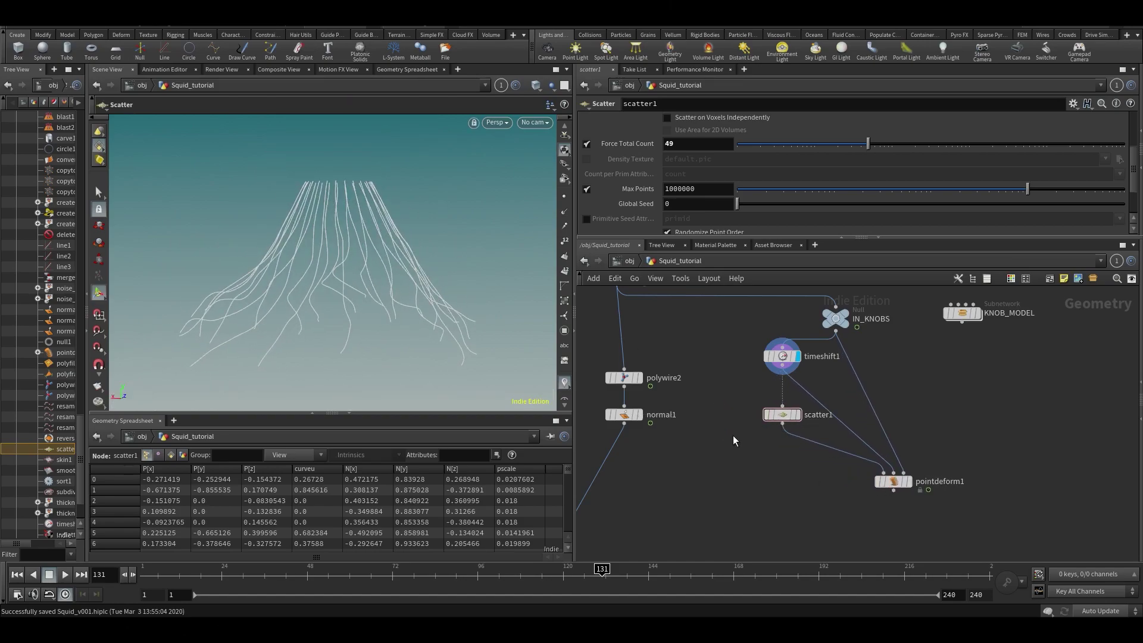
Step: Switch to the other Houdini window containing the bridge scene and view the bridge model
key("Escape")
left_click_drag(276, 242, 371, 187)
key("Return")
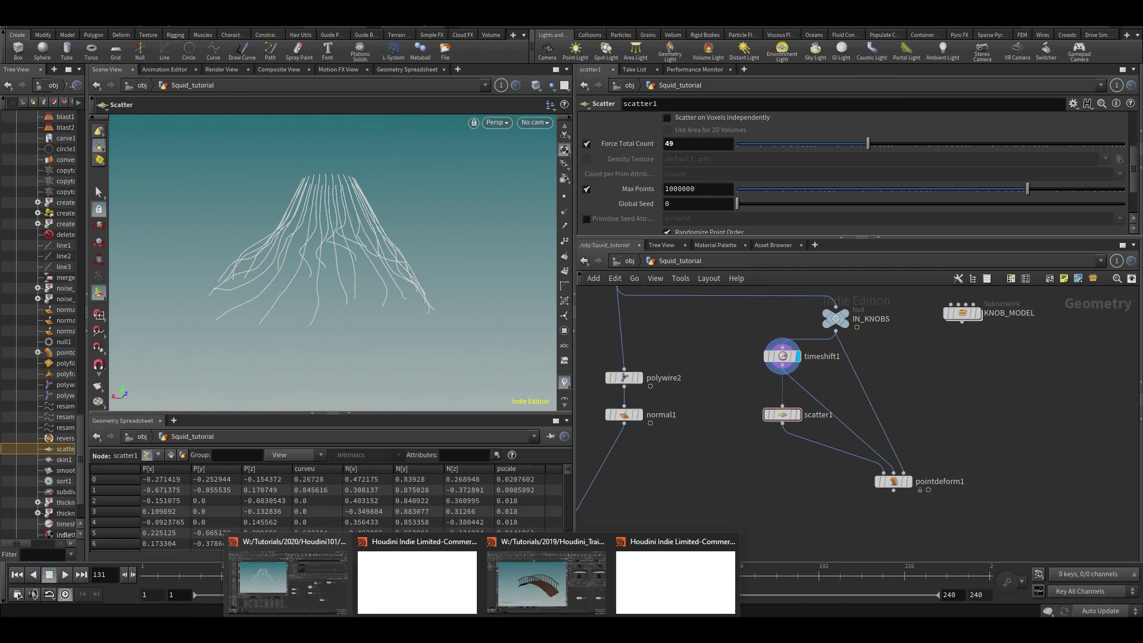
left_click(546, 575)
left_click_drag(661, 408, 643, 384)
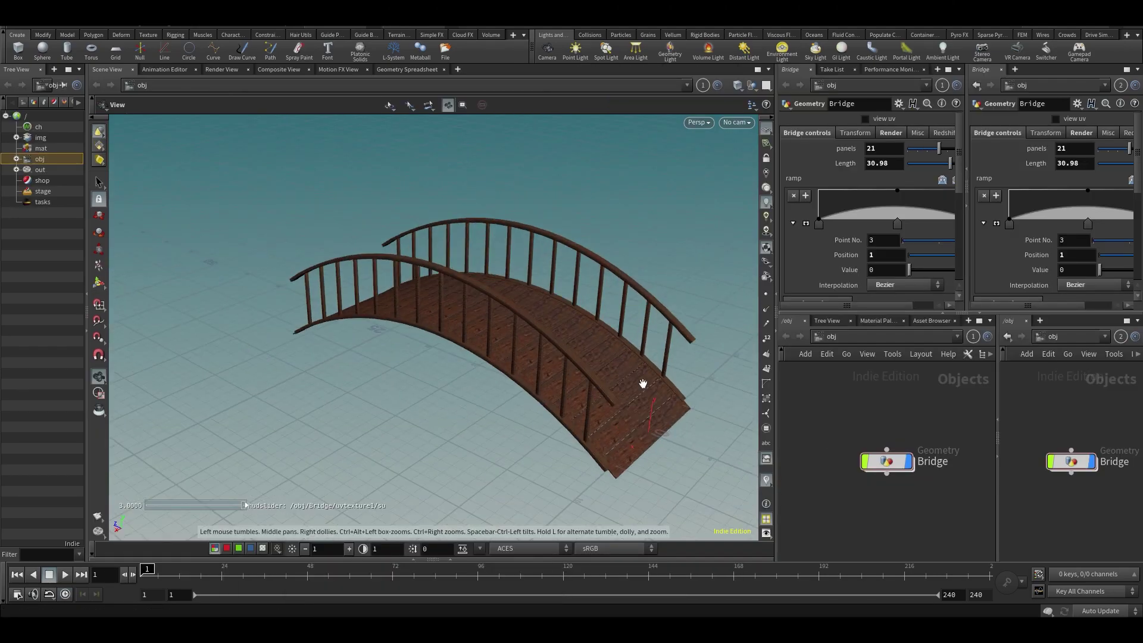
Step: Set the bridge's panels to 18 and shift its ramp points 2 and 1 to positions 0.470588 and 0.215686
left_click_drag(940, 152, 926, 153)
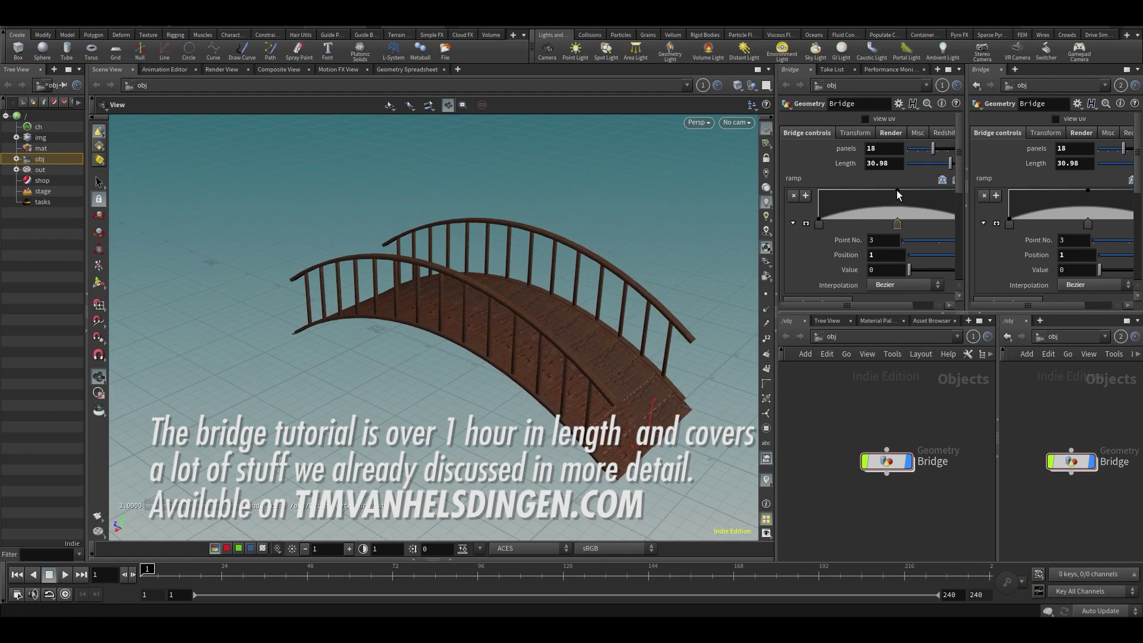
mouse_move(896, 190)
left_mouse_down()
mouse_move(863, 192)
mouse_move(889, 191)
left_mouse_up()
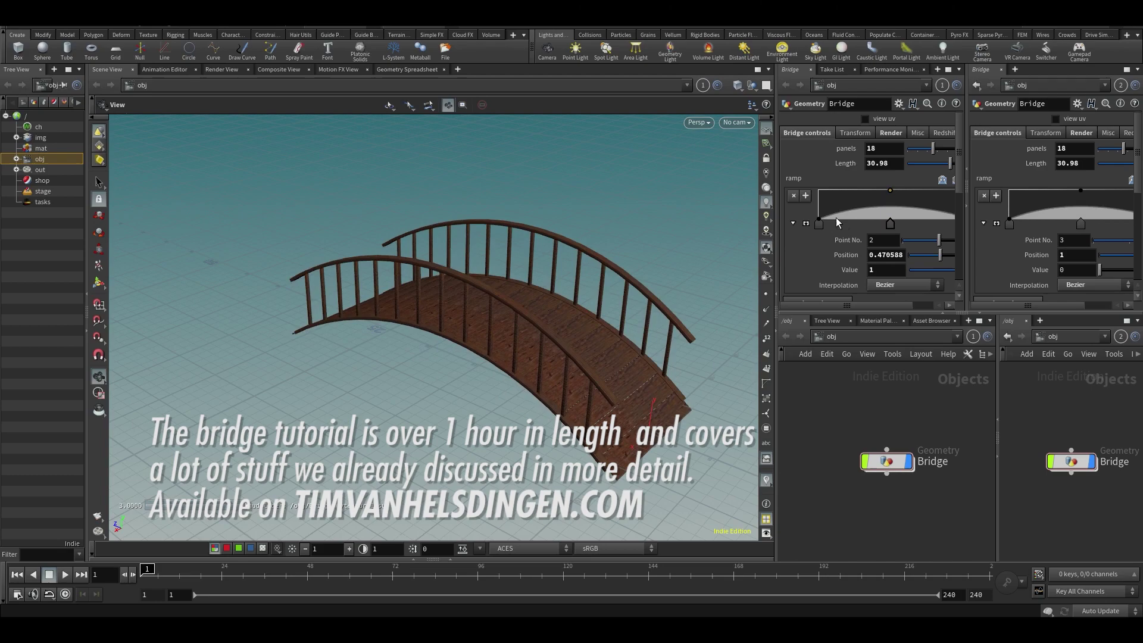
left_click_drag(819, 229, 851, 230)
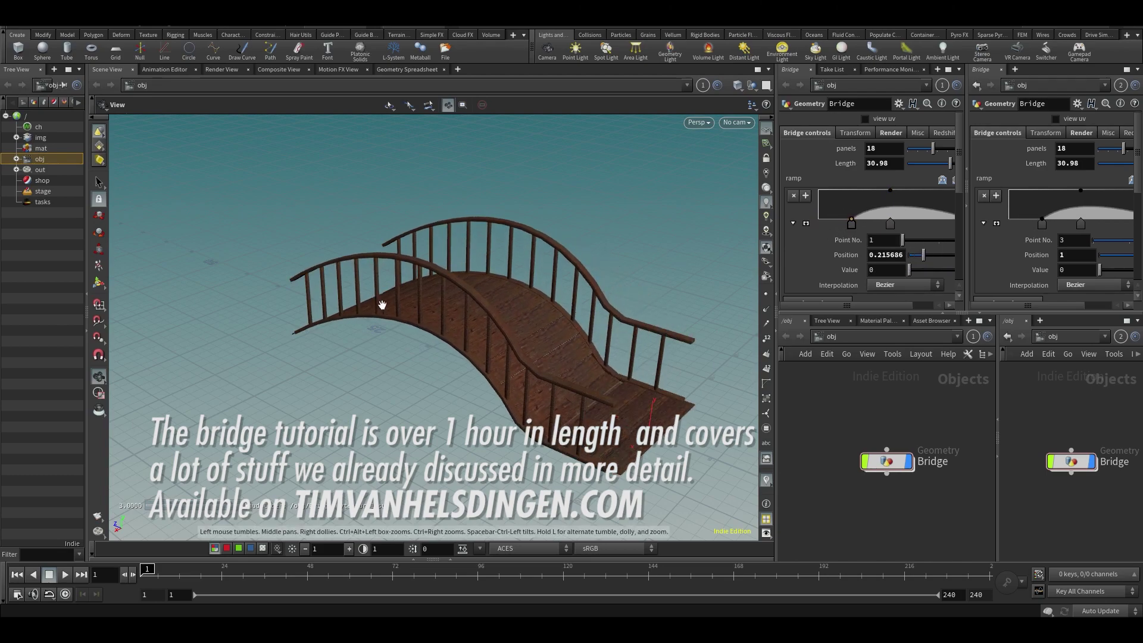
Step: Set the bridge's woodenpoles count to 18
scroll(959, 173, "down", 3)
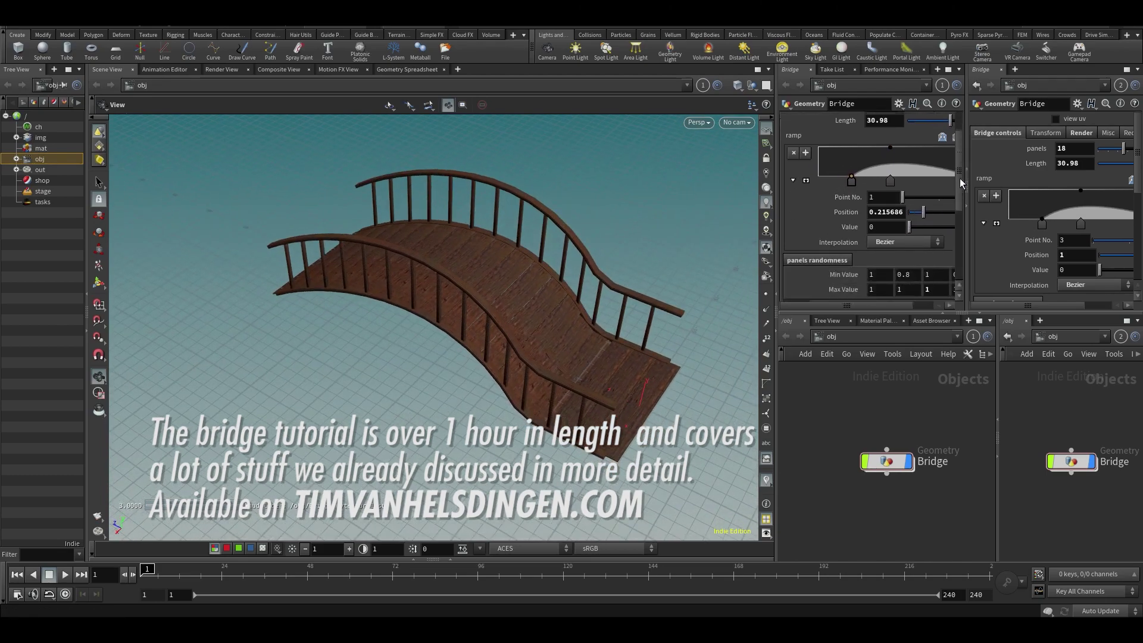
left_click_drag(931, 170, 937, 170)
scroll(904, 176, "up", 1)
scroll(904, 176, "up", 1)
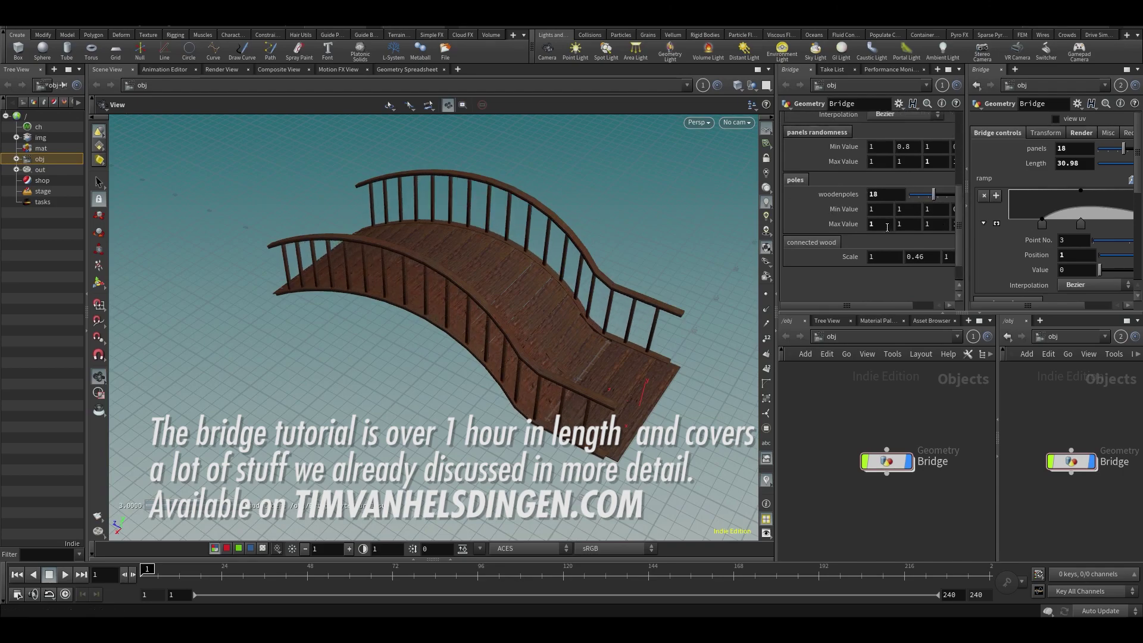
Step: Set the connected wood's first two Scale values to 0.5 and 0.47
mouse_move(920, 260)
middle_mouse_down()
mouse_move(969, 259)
mouse_move(929, 259)
mouse_move(922, 277)
middle_mouse_up()
scroll(923, 265, "down", 1)
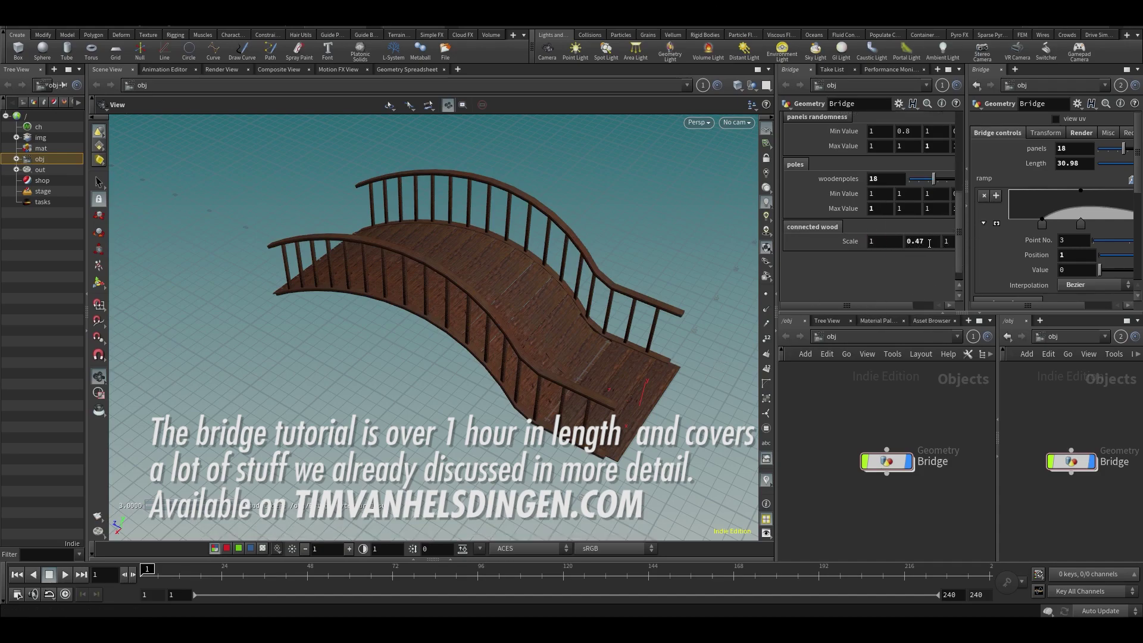
middle_click_drag(871, 247, 873, 232)
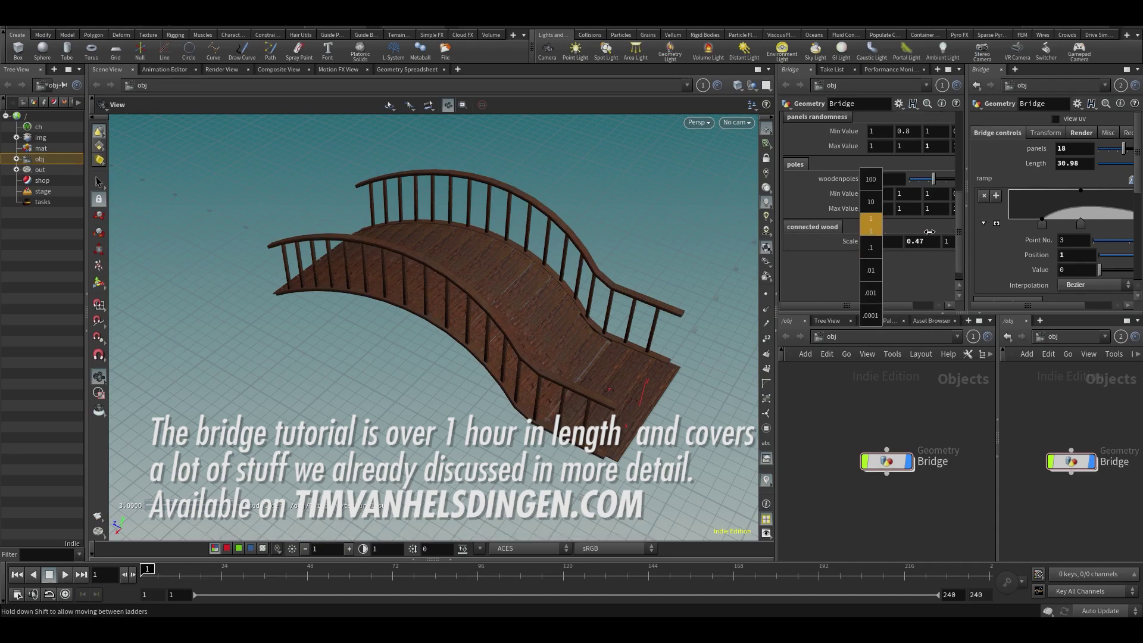
middle_click_drag(1132, 246, 910, 247)
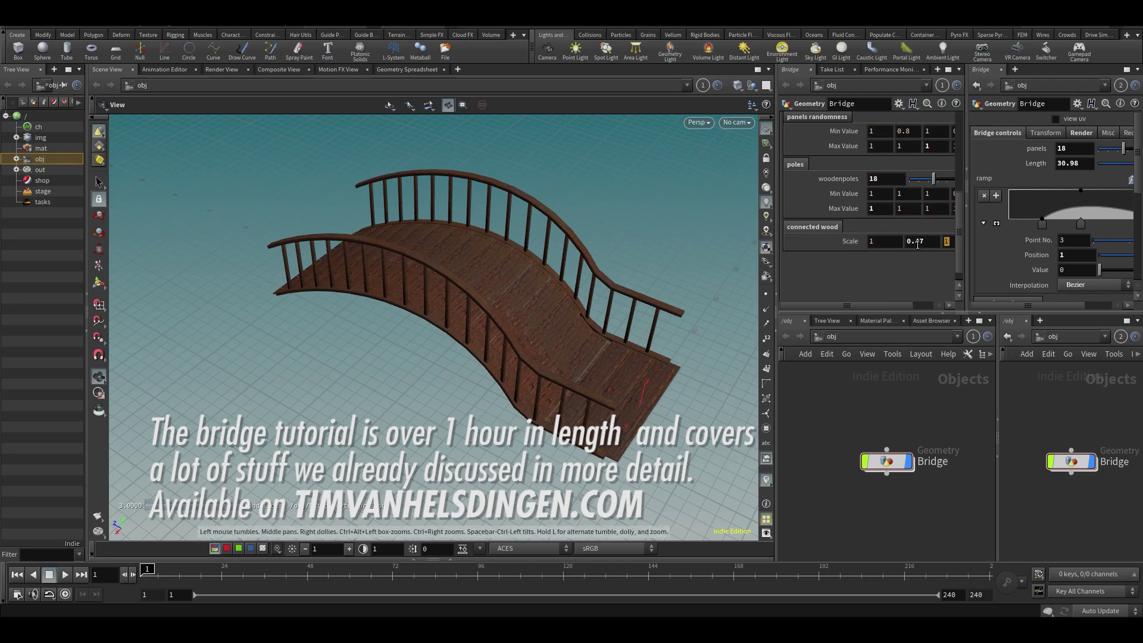
key("BackSpace")
type(".5")
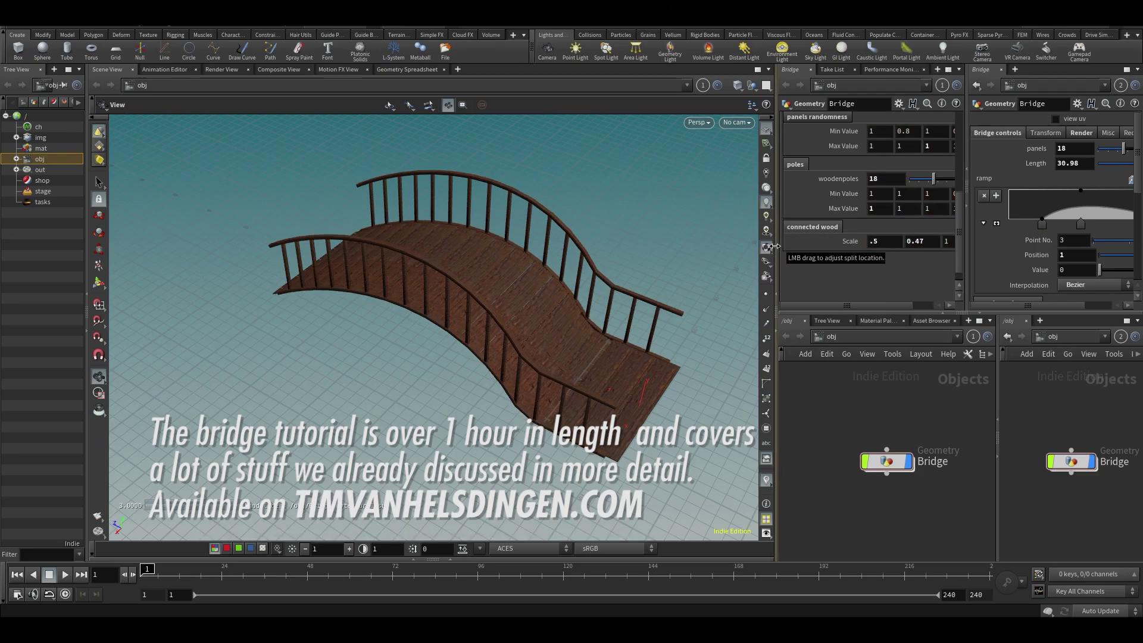
Step: Shorten the bridge by setting its Length to 26.8
scroll(890, 196, "up", 5)
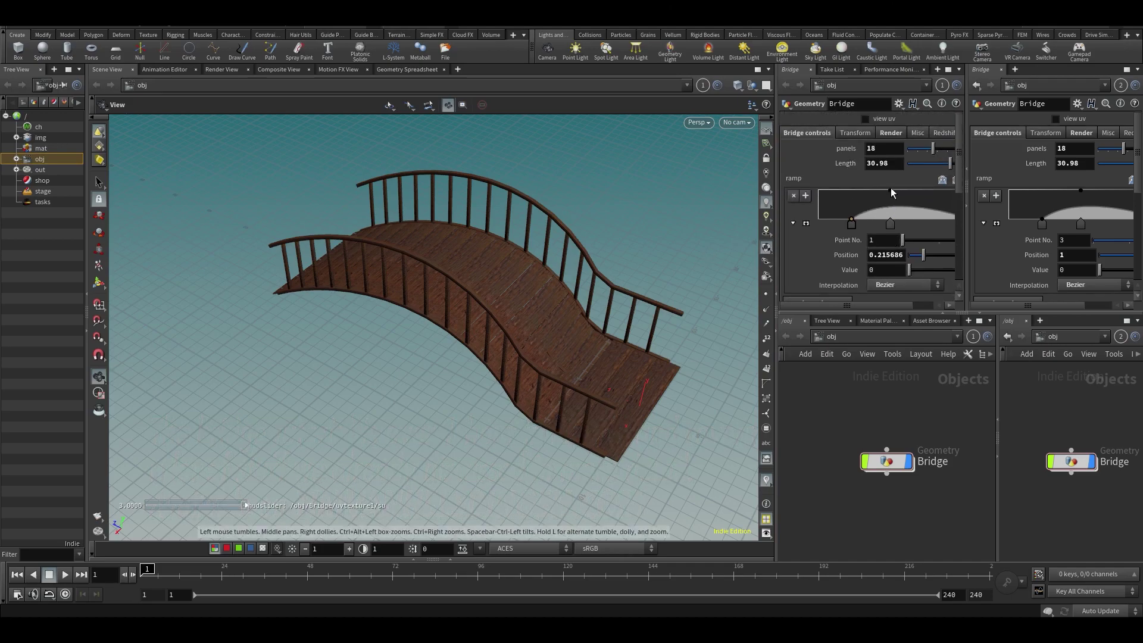
mouse_move(932, 149)
left_mouse_down()
mouse_move(937, 166)
mouse_move(916, 163)
left_mouse_up()
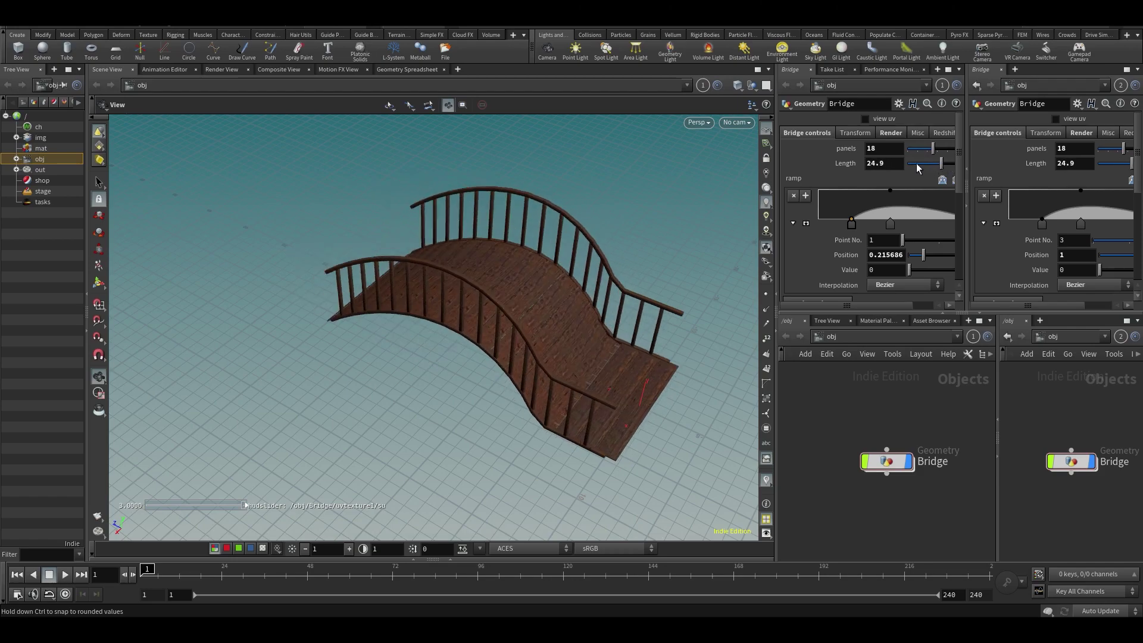
middle_click_drag(893, 163, 916, 164)
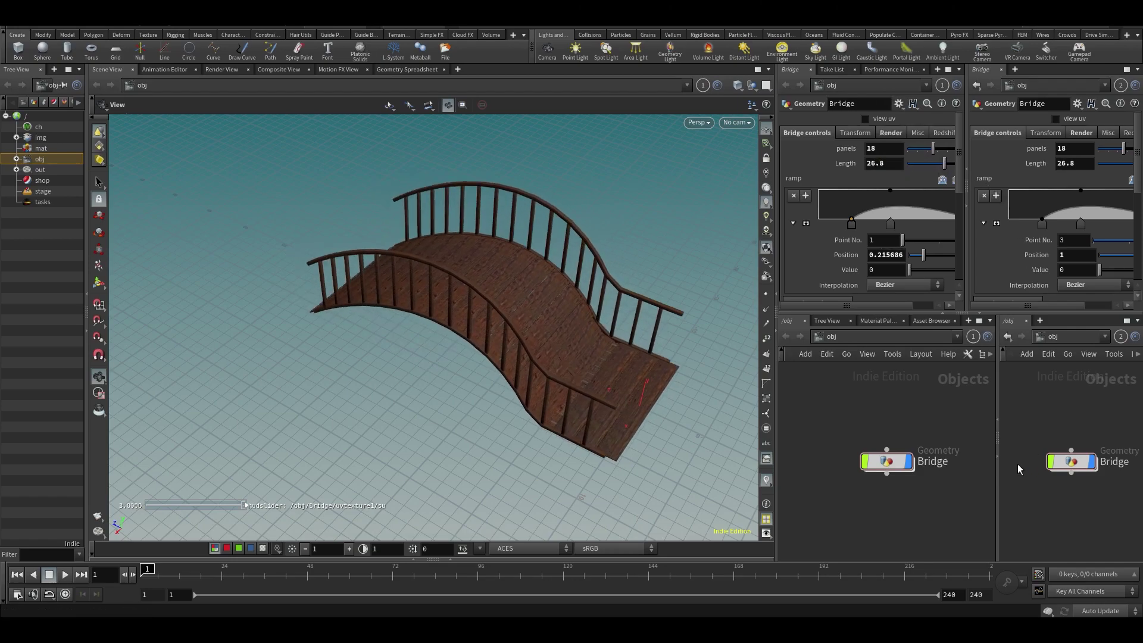
Step: Examine the node network inside the Bridge object, return to object level and inspect the bridge from several angles
double_click(895, 464)
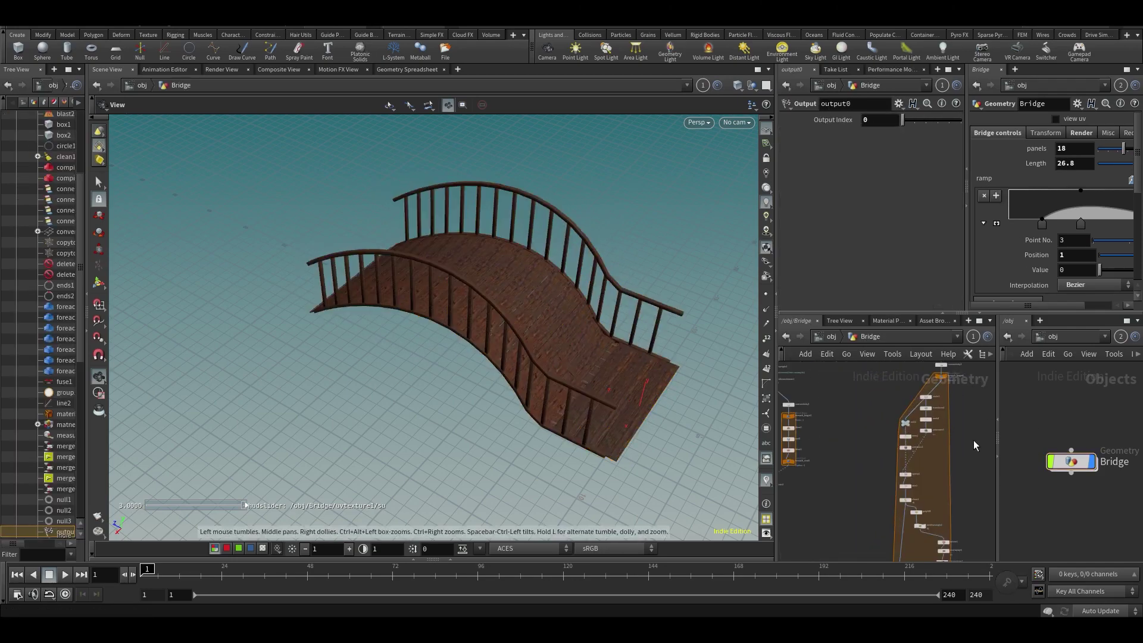
middle_click_drag(865, 499, 899, 427)
key("u")
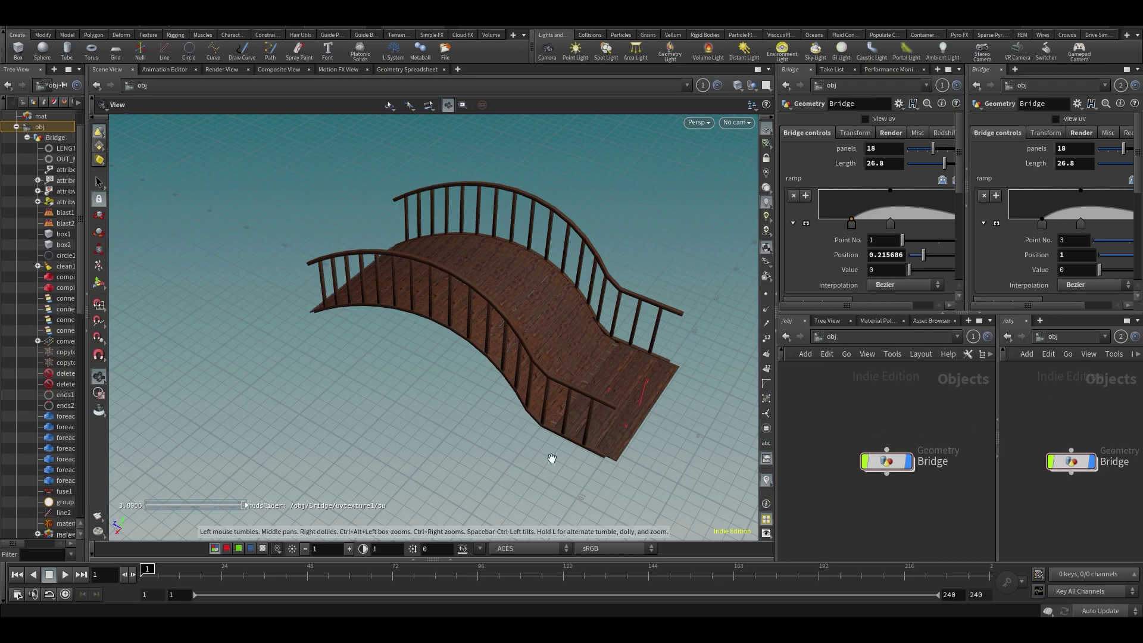
left_click_drag(650, 345, 591, 330)
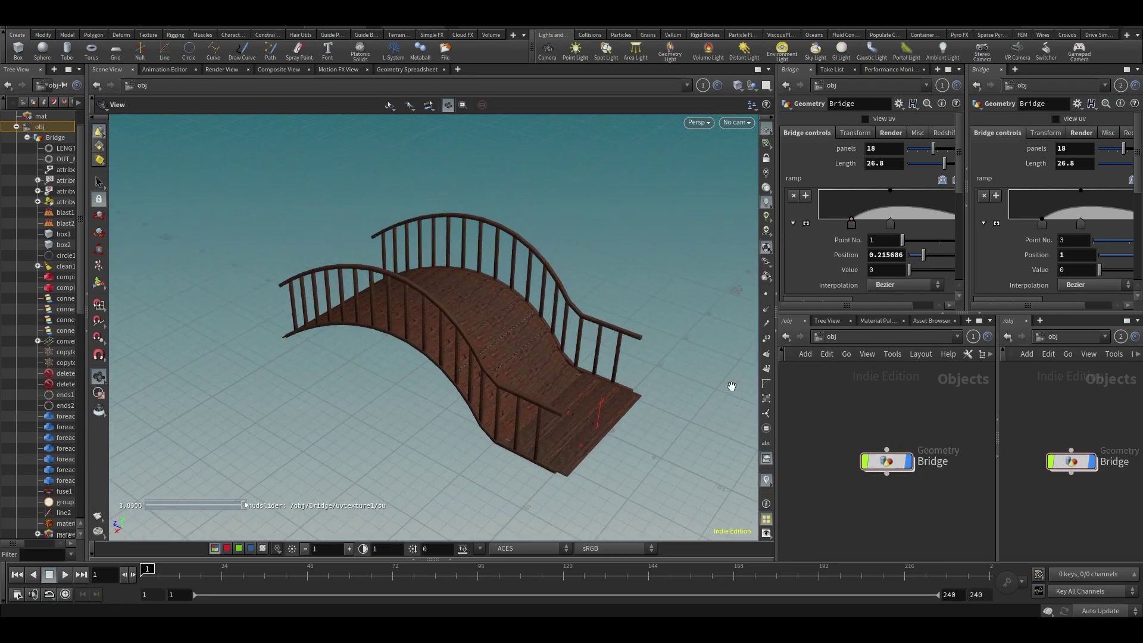
left_click_drag(645, 362, 714, 512)
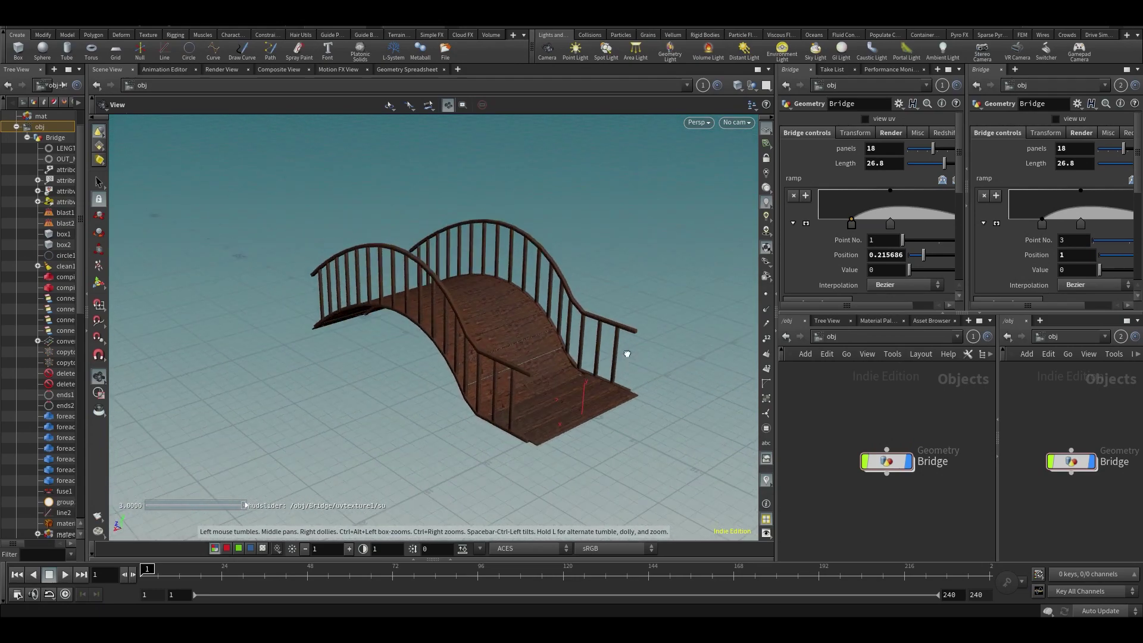
left_click_drag(873, 473, 846, 466)
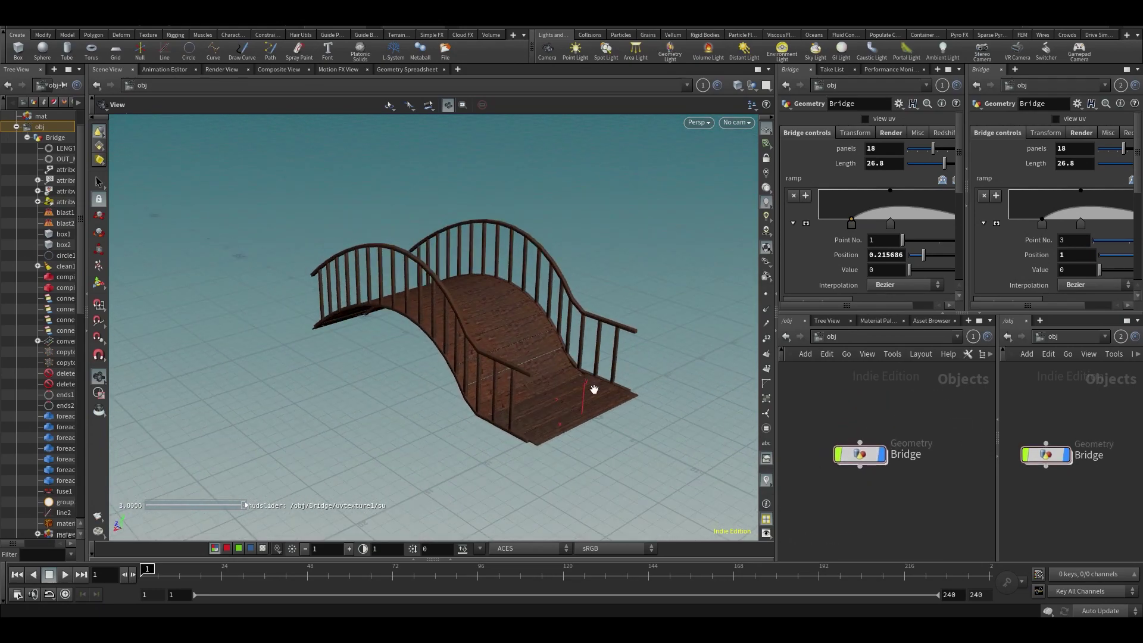
left_click_drag(594, 390, 582, 450)
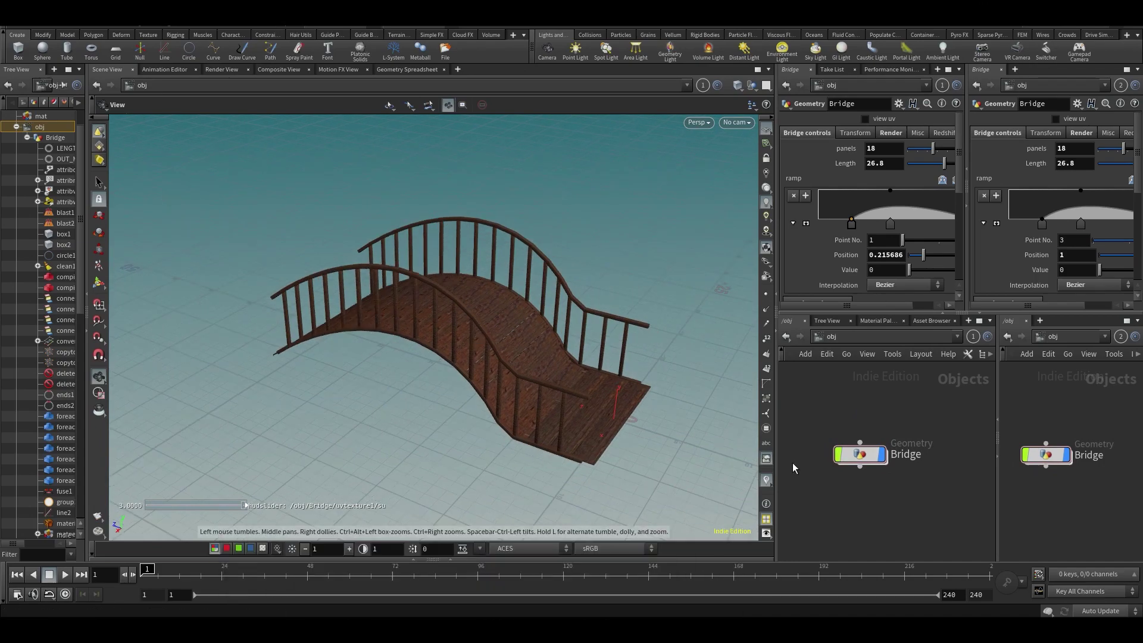
left_click_drag(868, 458, 877, 438)
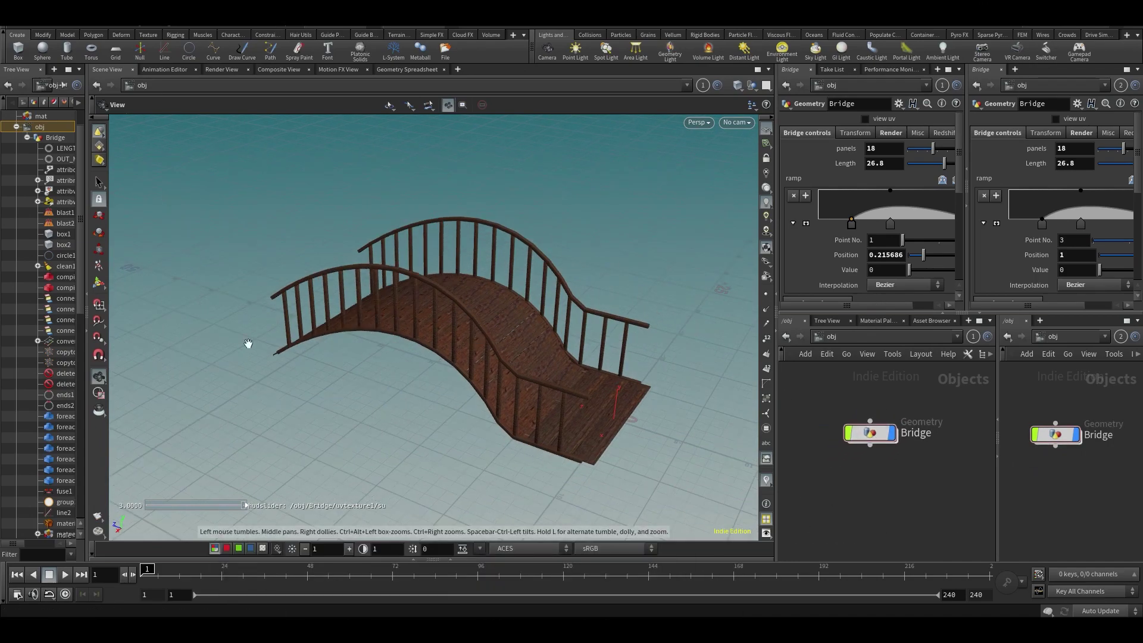
left_click_drag(546, 335, 459, 381)
Step: Switch back to the Houdini window with the squid scene
mouse_move(481, 628)
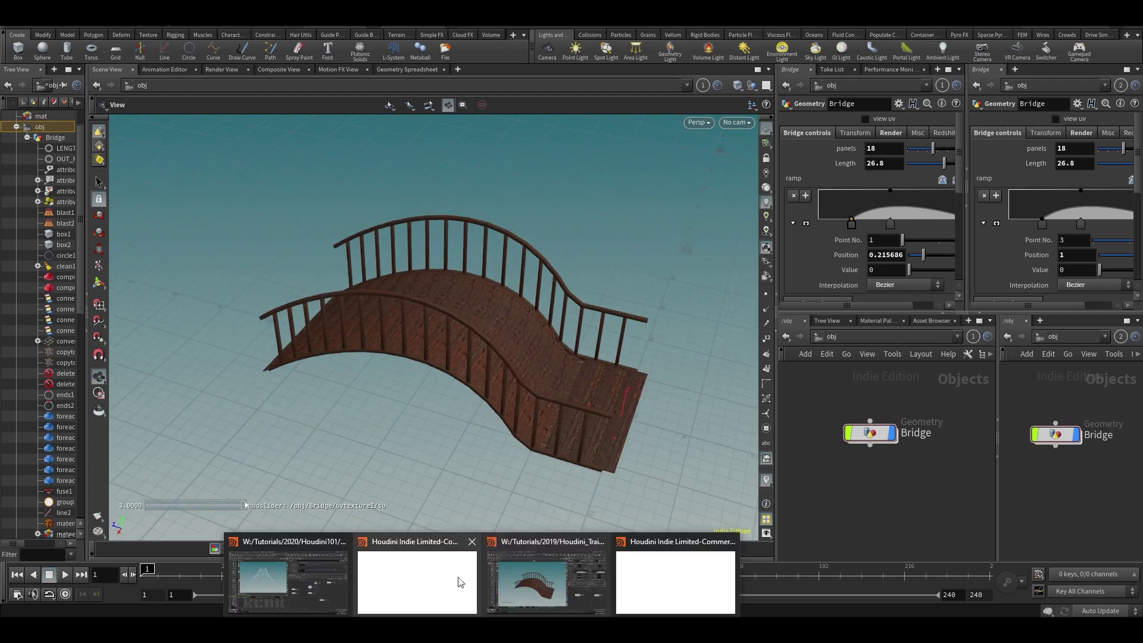
left_click(350, 581)
left_click_drag(345, 339, 346, 254)
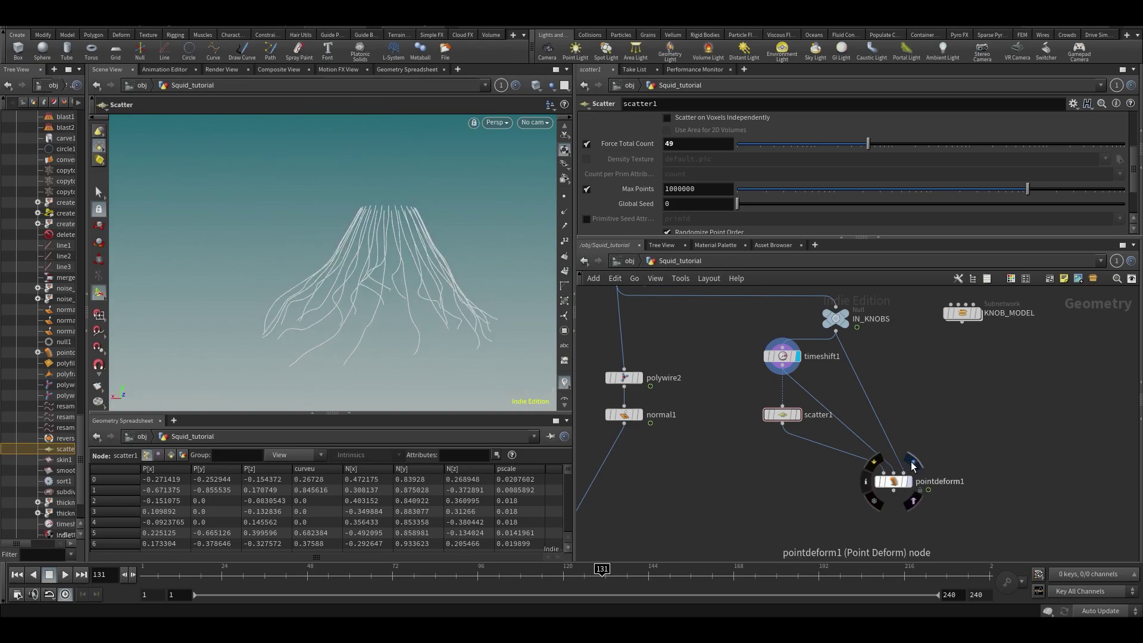
Step: Display pointdeform1 and play the animation up to frame 186 to check the moving scatter points
left_click(911, 466)
key("Up")
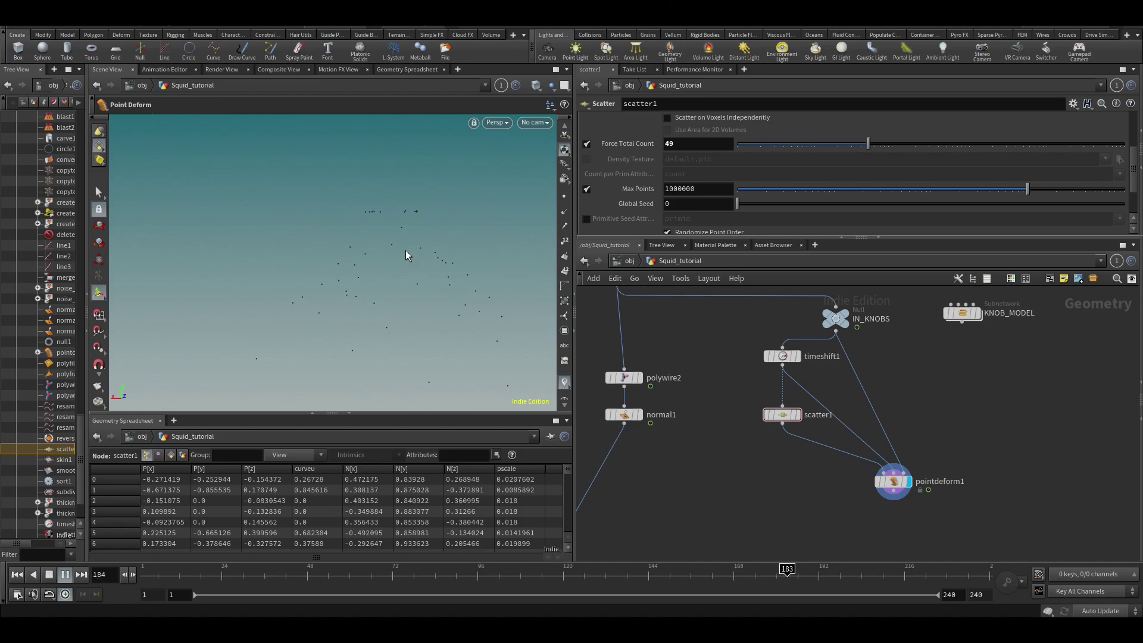
key("Up")
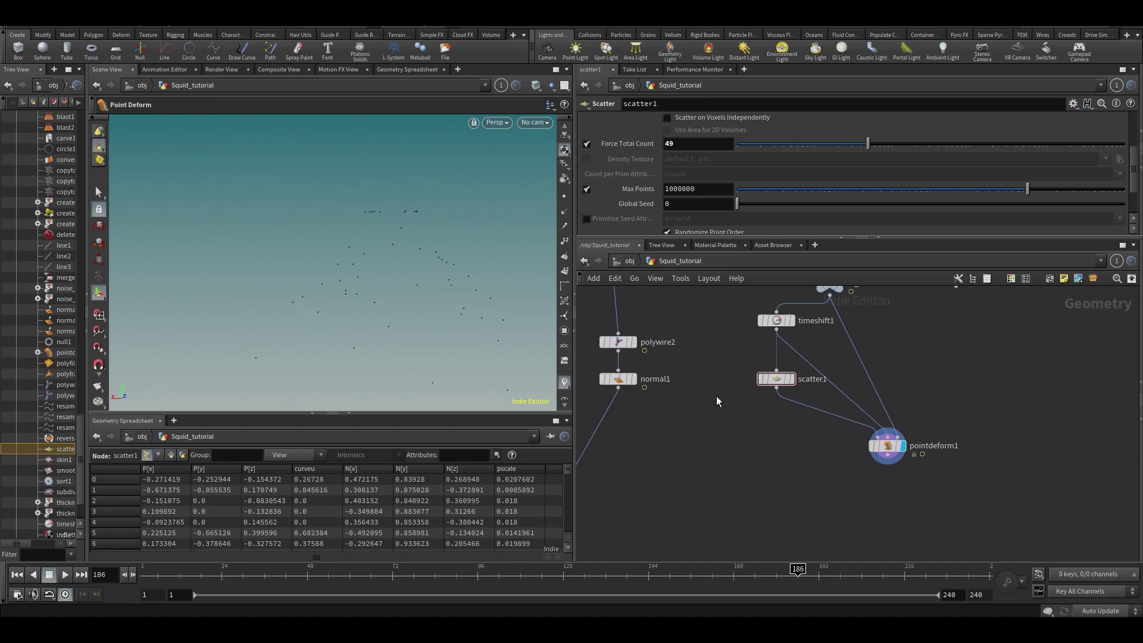
key("Tab")
type("for")
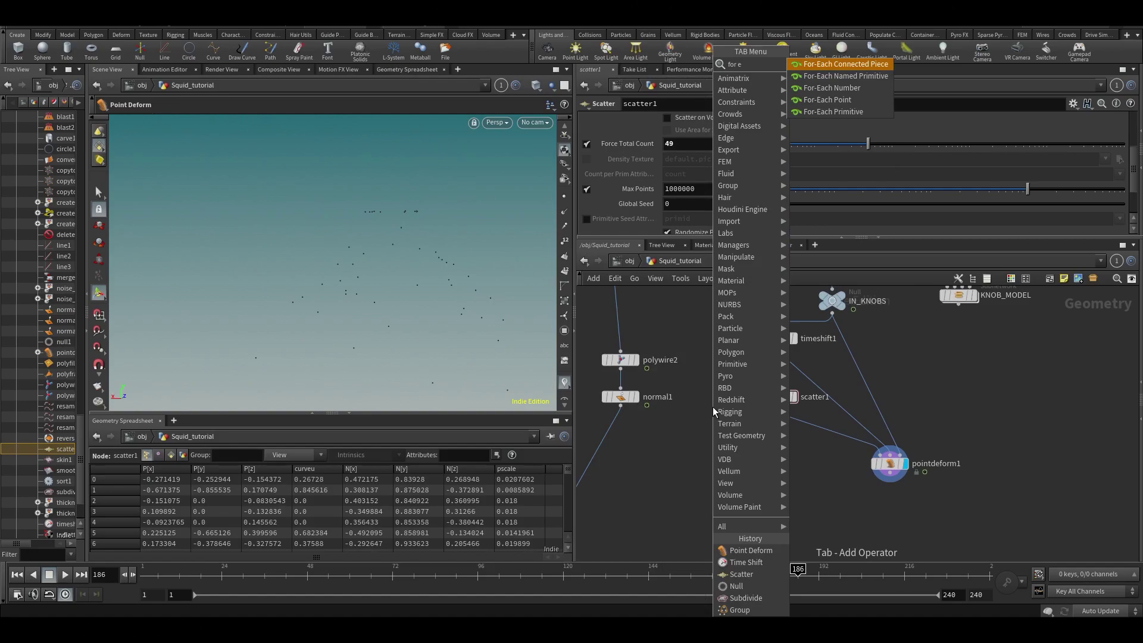
key("Return")
key("Escape")
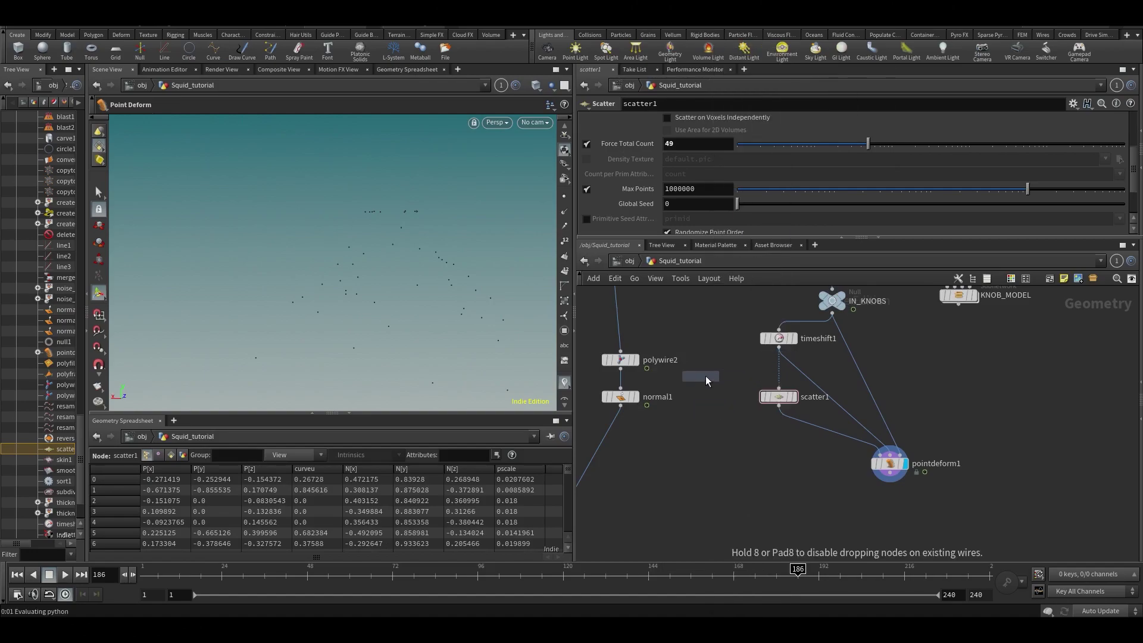
Step: Add a For-Each Connected Piece loop to the network beside the scatter1 node
key("Tab")
type("for e")
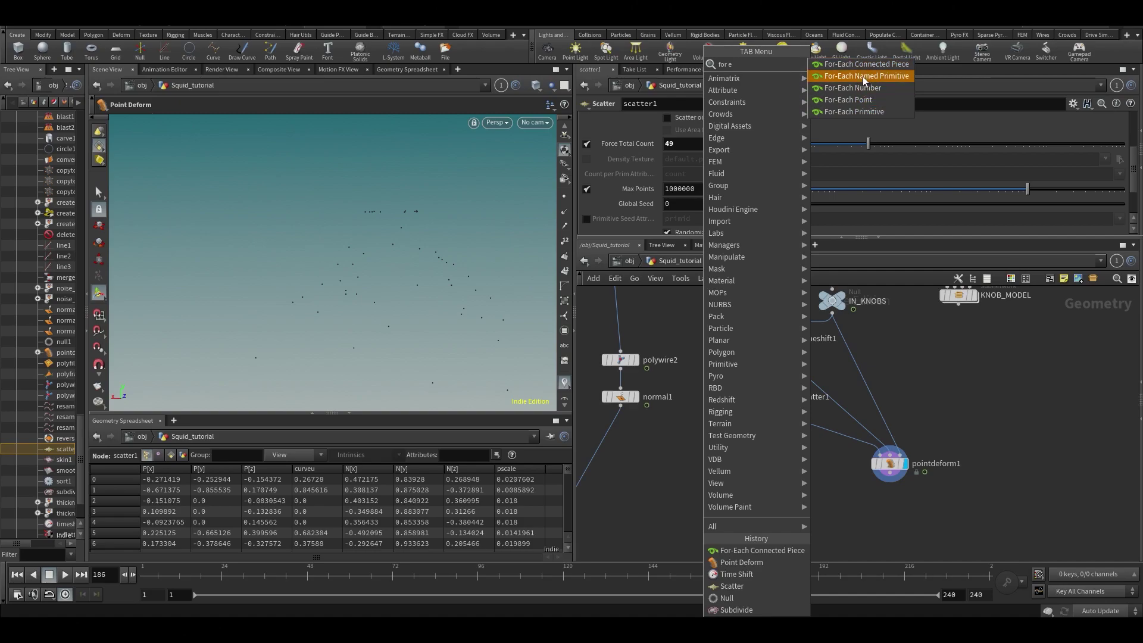
left_click(864, 64)
left_click(723, 398)
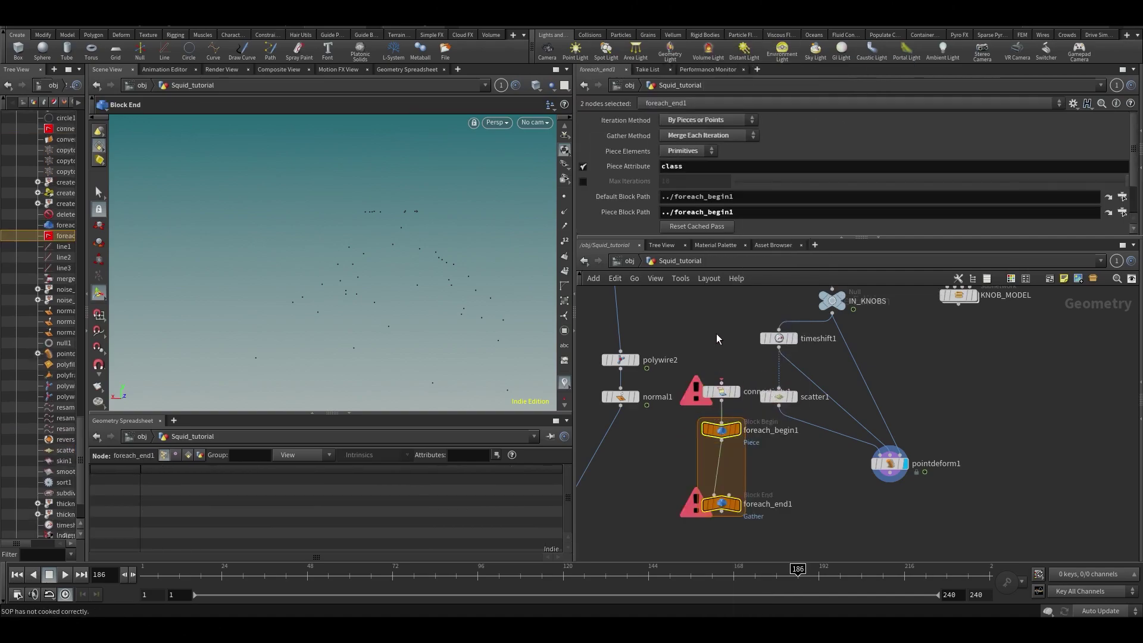
Step: Connect the output of timeshift1 to the input of the loop's connectivity node
scroll(776, 462, "up", 2)
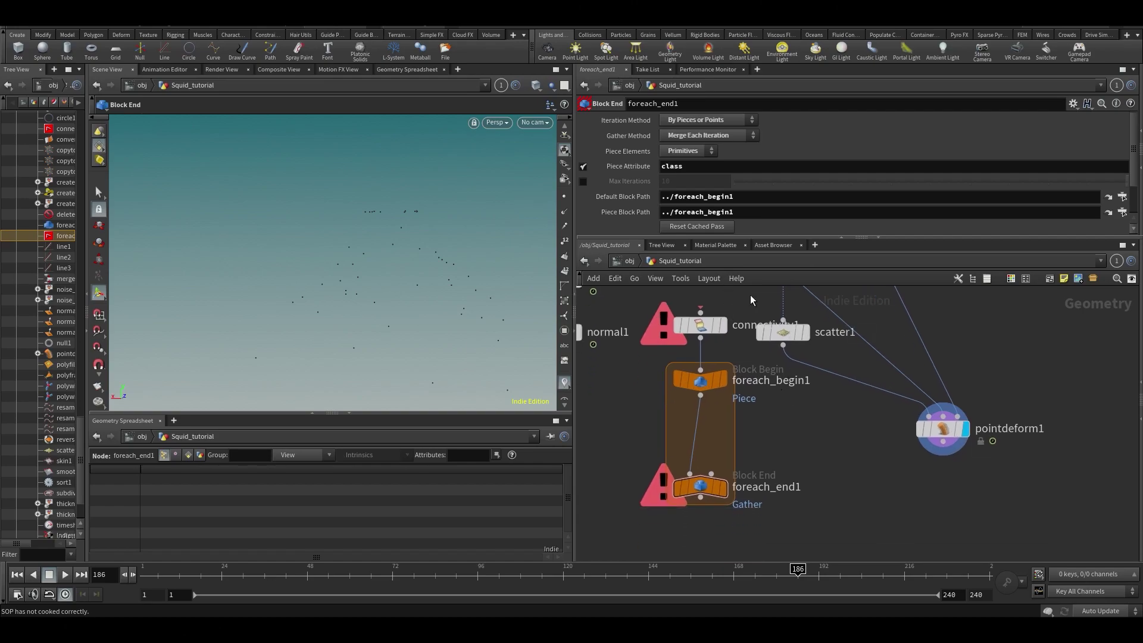
scroll(755, 339, "down", 2)
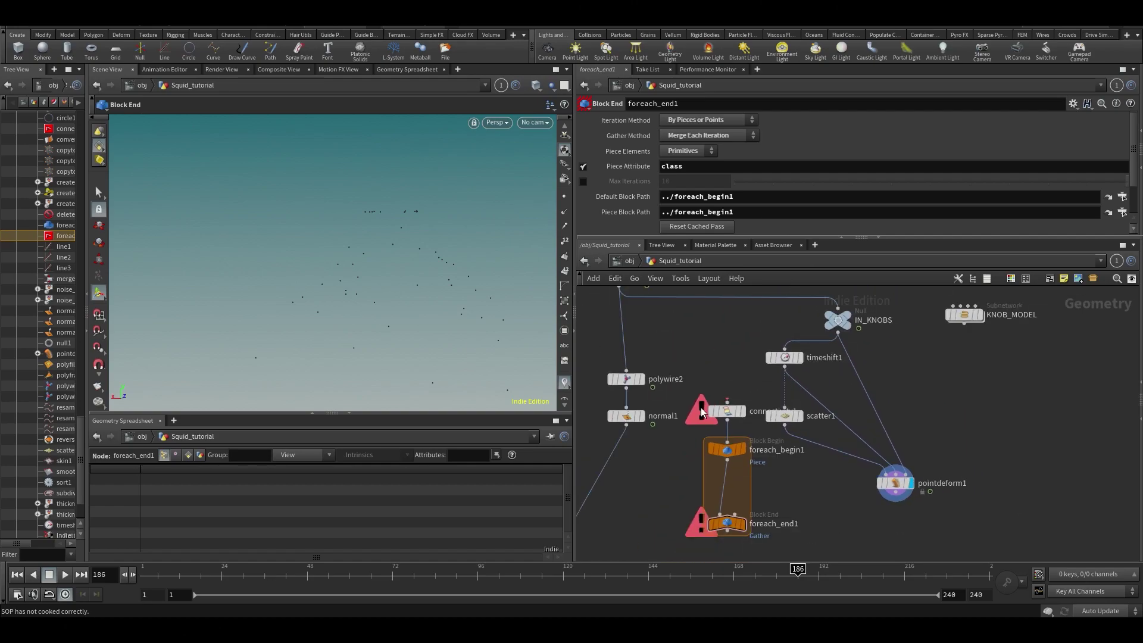
left_click(727, 398)
left_click(785, 365)
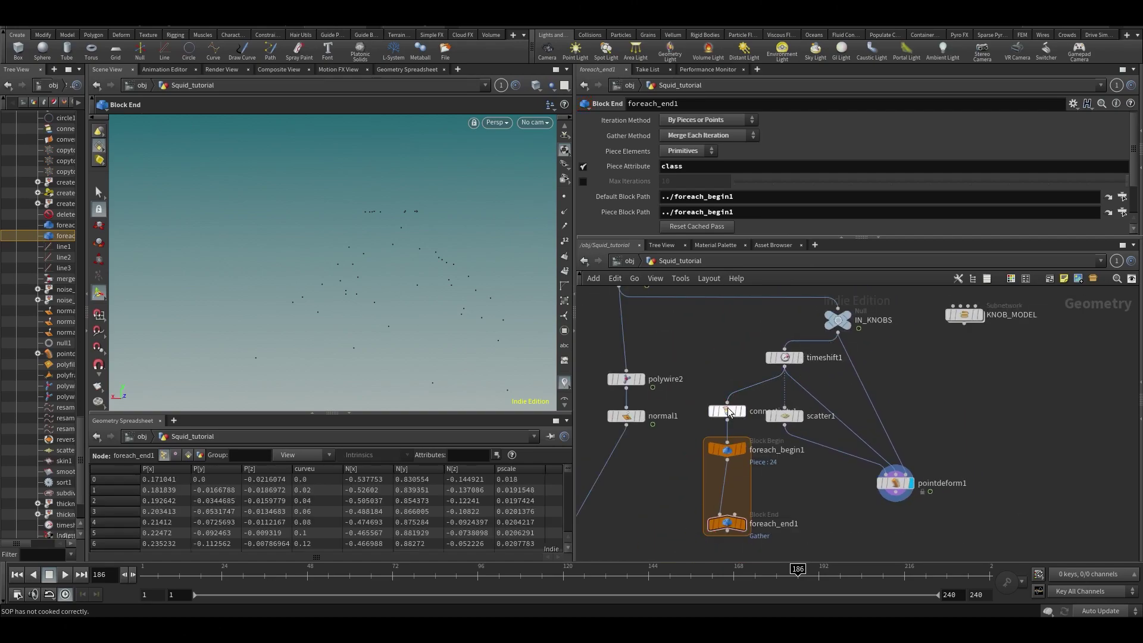
Step: Examine the primitive attributes of connectivity1 in an enlarged Geometry Spreadsheet
left_click(727, 410)
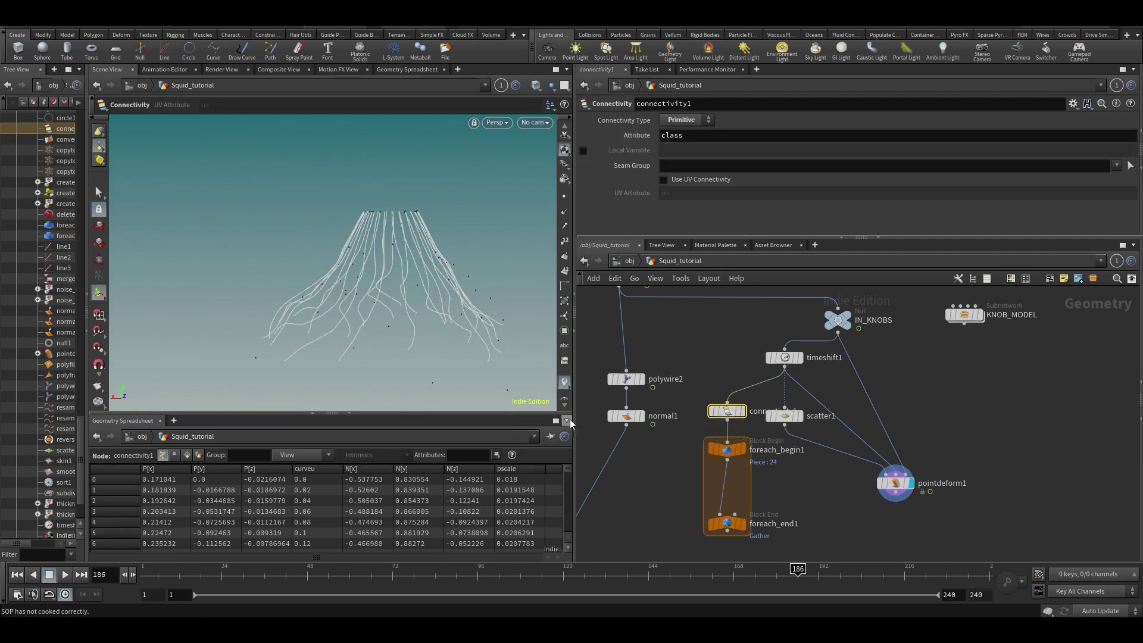
left_click_drag(573, 423, 701, 411)
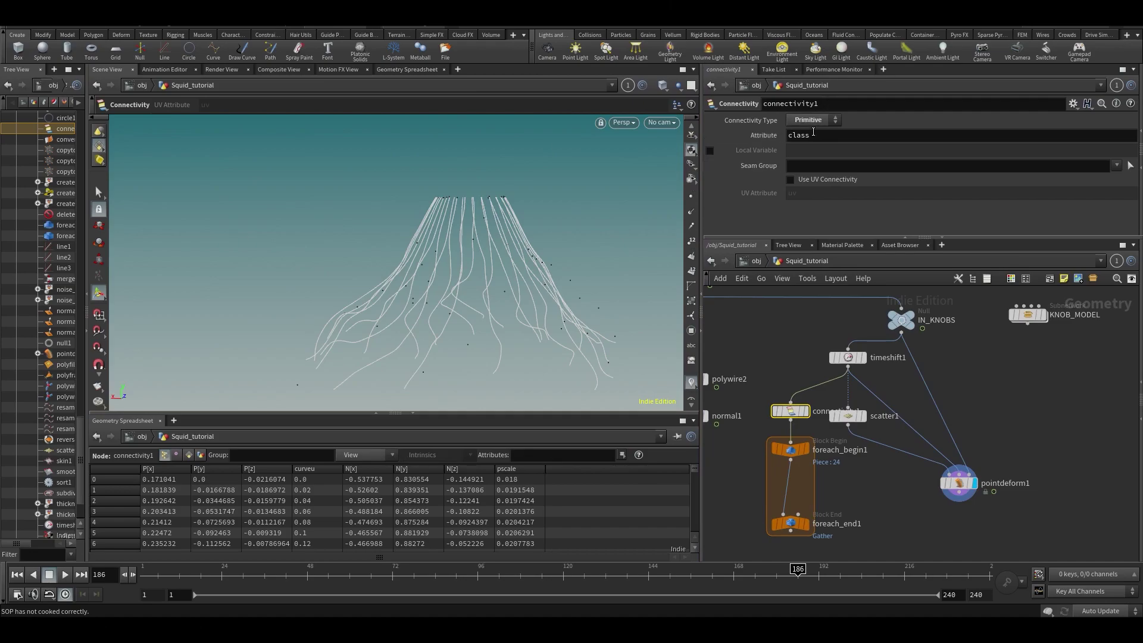
left_click_drag(401, 416, 434, 314)
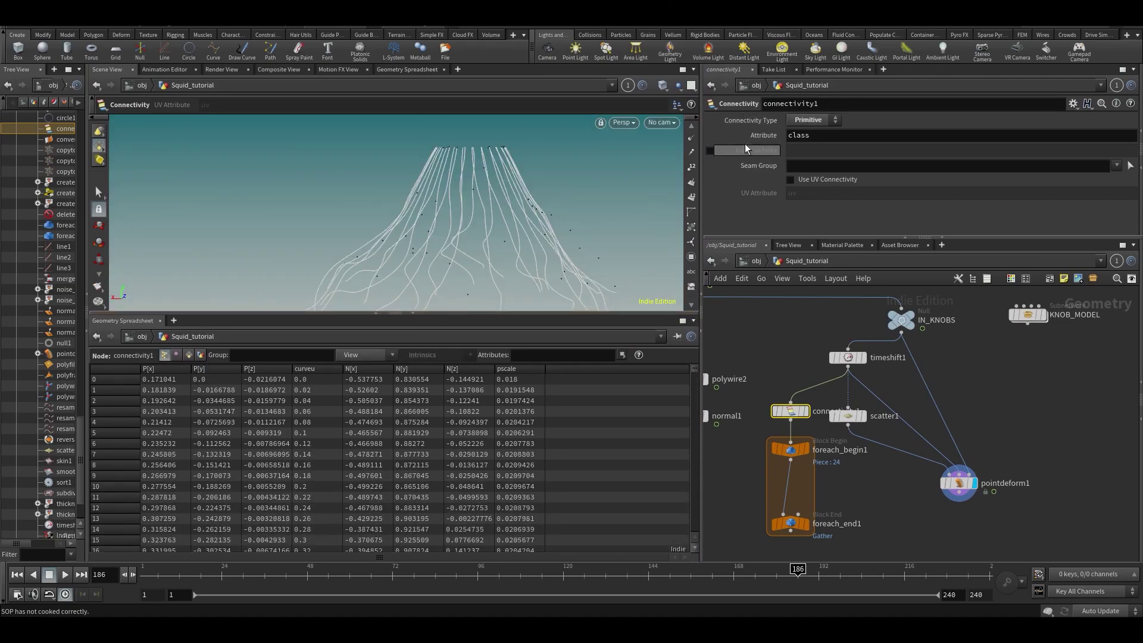
left_click(191, 355)
Step: Try Point as connectivity1's Connectivity Type, check the class attribute on the points, and return the type to Primitive
left_click(812, 120)
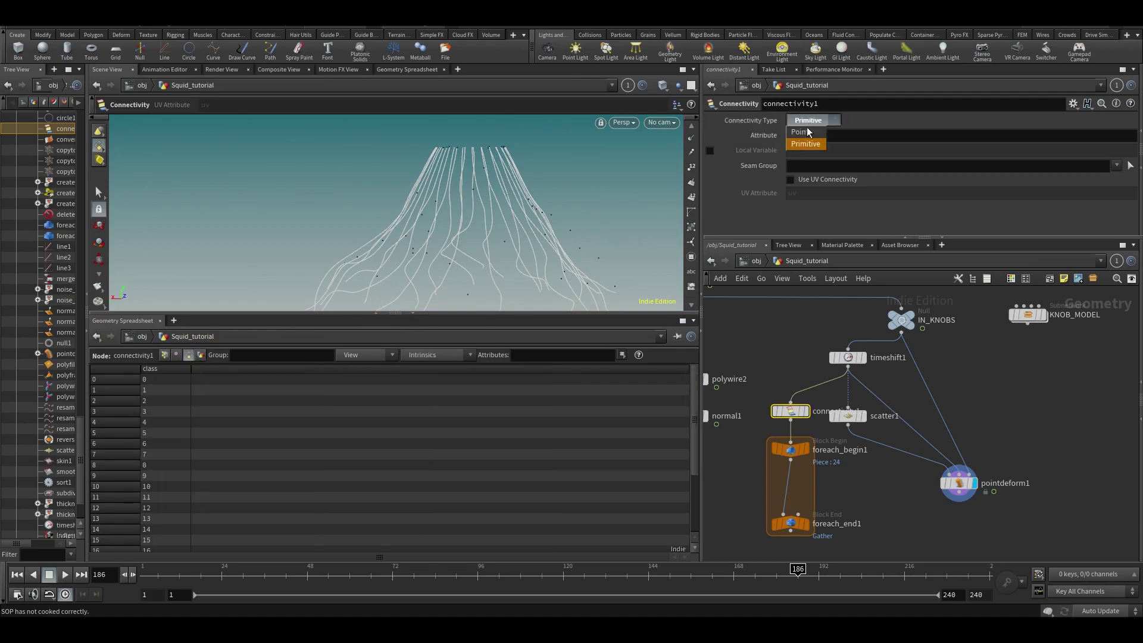
left_click(807, 135)
left_click(165, 354)
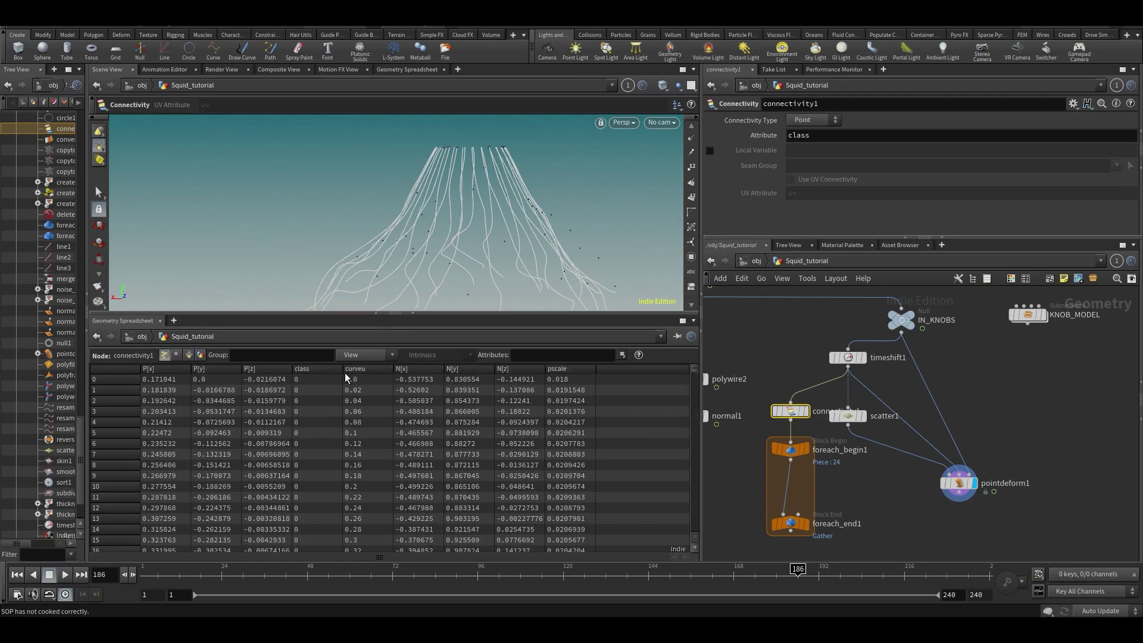
scroll(338, 415, "down", 2)
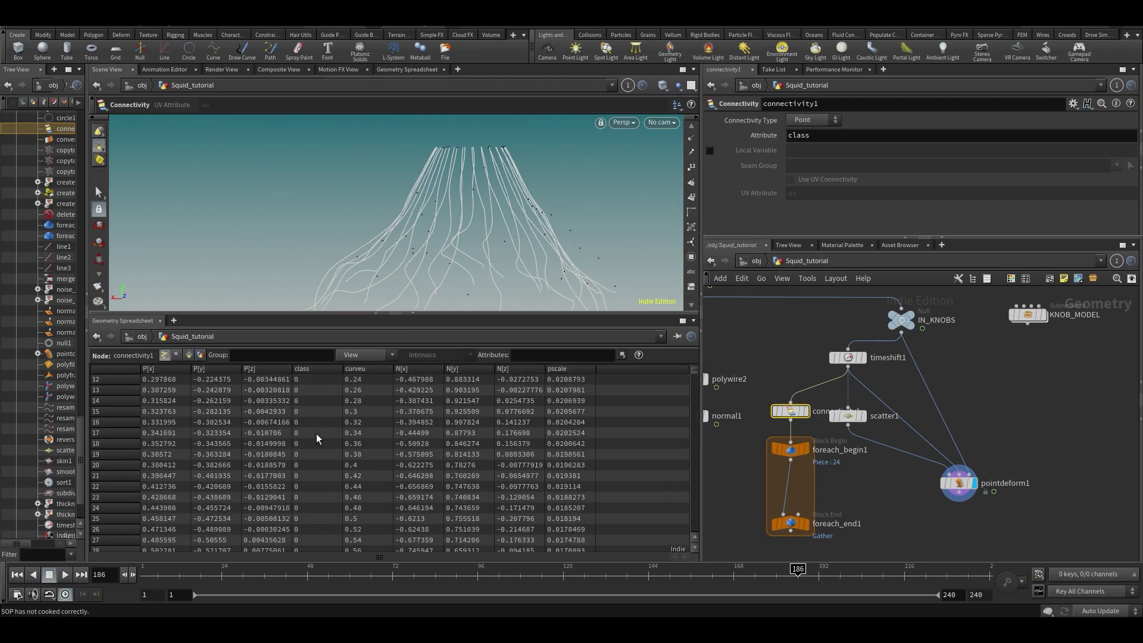
left_click(190, 354)
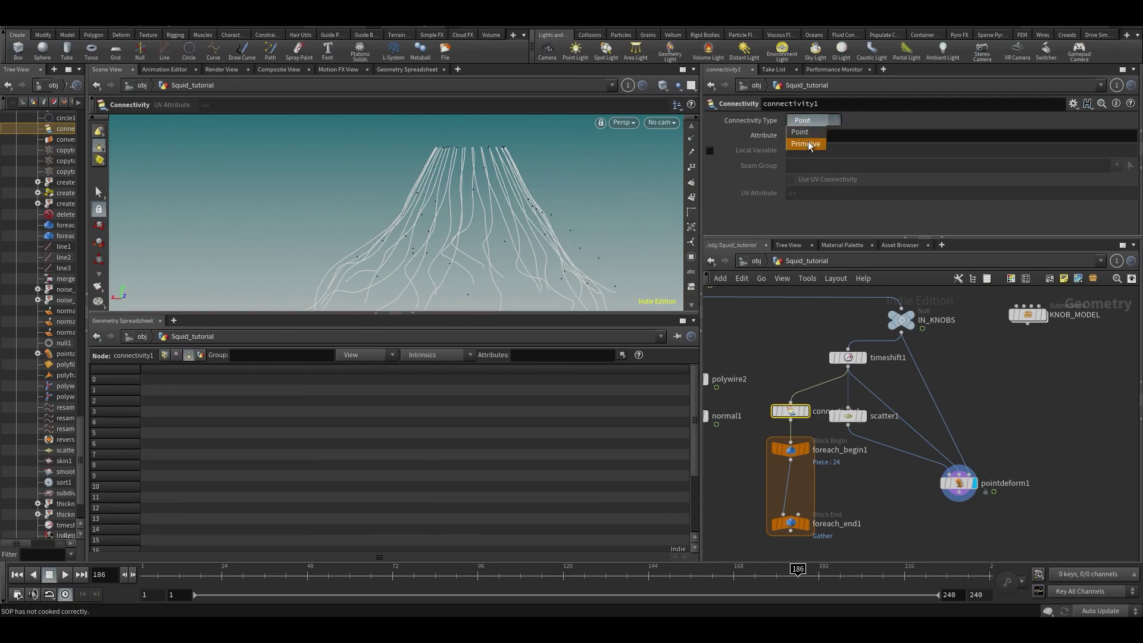
left_click(808, 143)
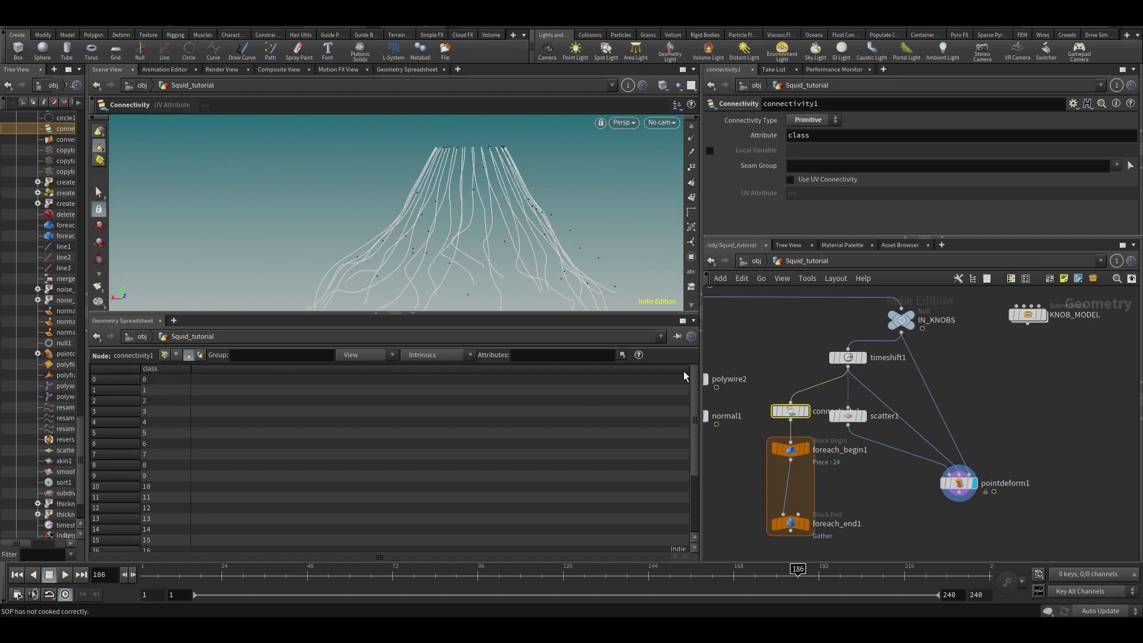
Step: Review the class values of all curve primitives in the Geometry Spreadsheet
left_click_drag(692, 375, 693, 452)
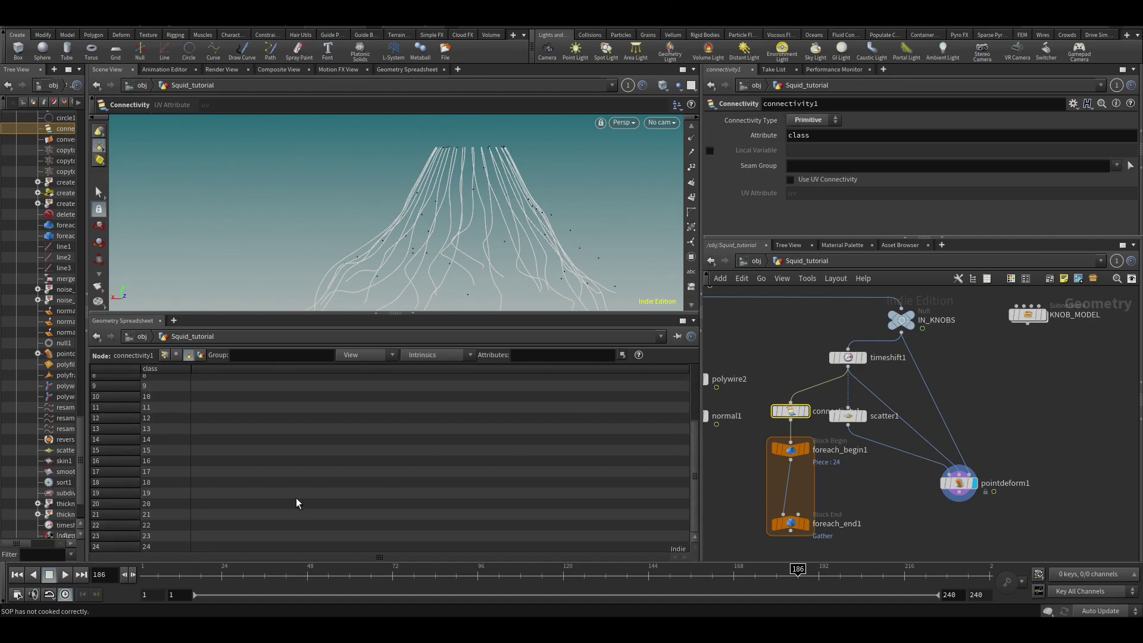
scroll(229, 503, "up", 1)
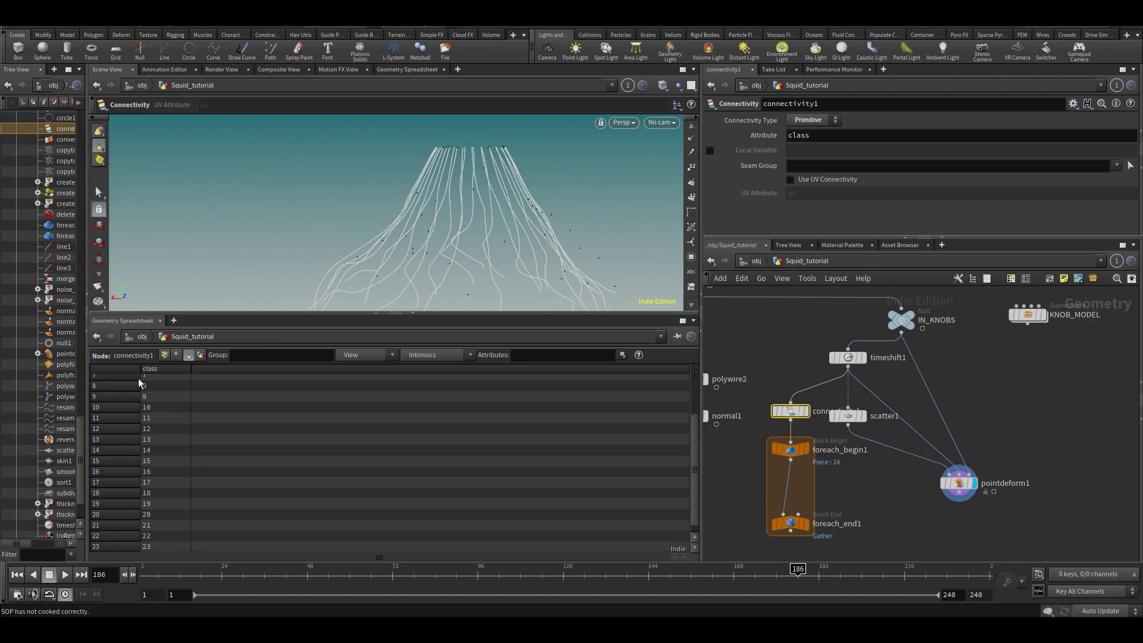
scroll(174, 386, "up", 3)
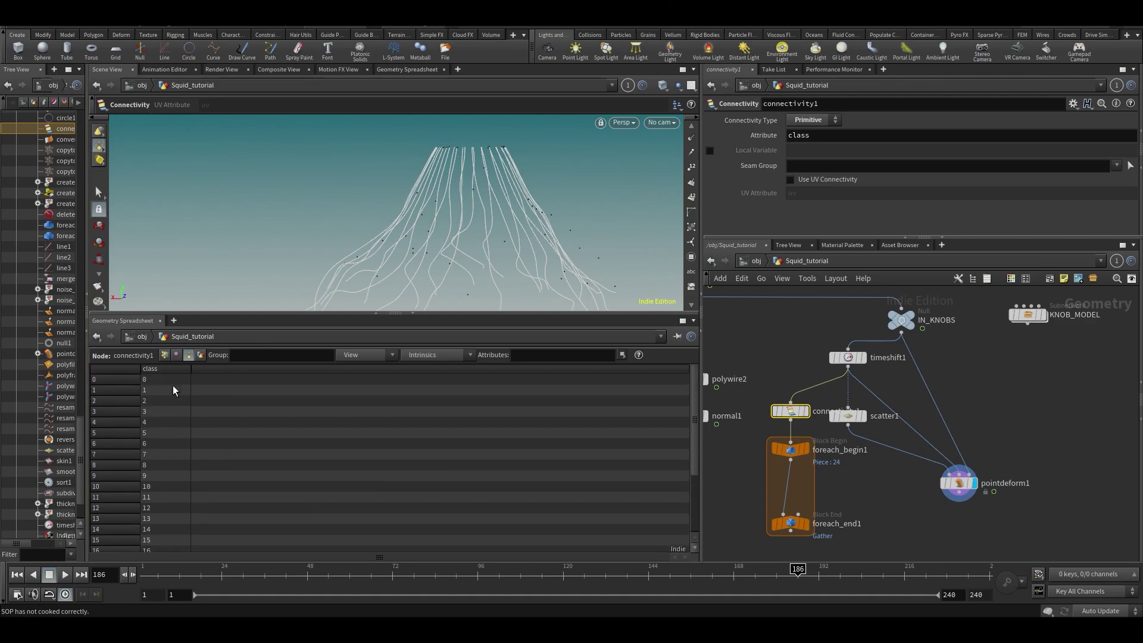
Step: Display foreach_end1 and check its Piece Attribute setting
left_click(806, 523)
left_click(795, 523)
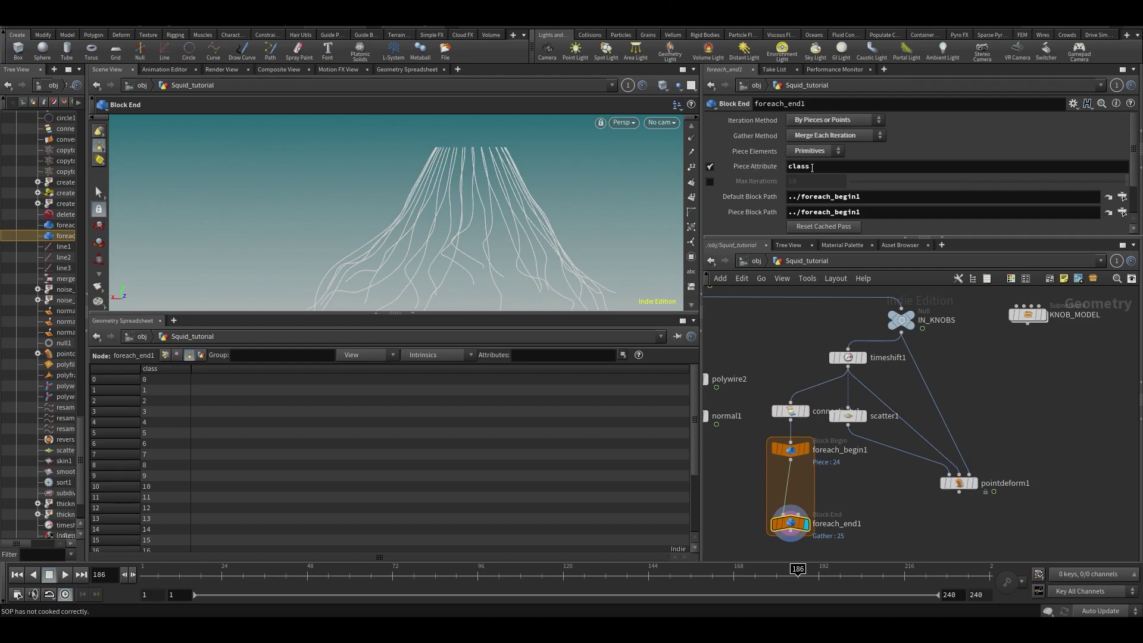
left_click_drag(811, 167, 767, 173)
left_click(935, 492)
Step: Collapse the Geometry Spreadsheet and move foreach_end1 farther below foreach_begin1 to make room inside the loop
left_click(415, 315)
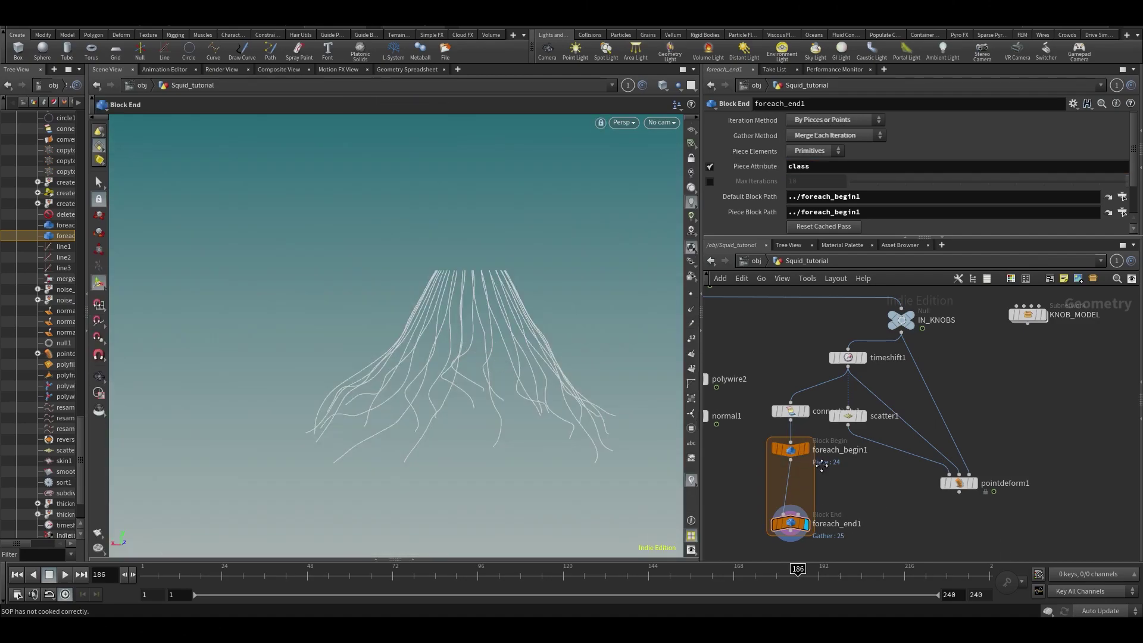
middle_click_drag(816, 466, 822, 413)
left_click_drag(815, 483, 820, 510)
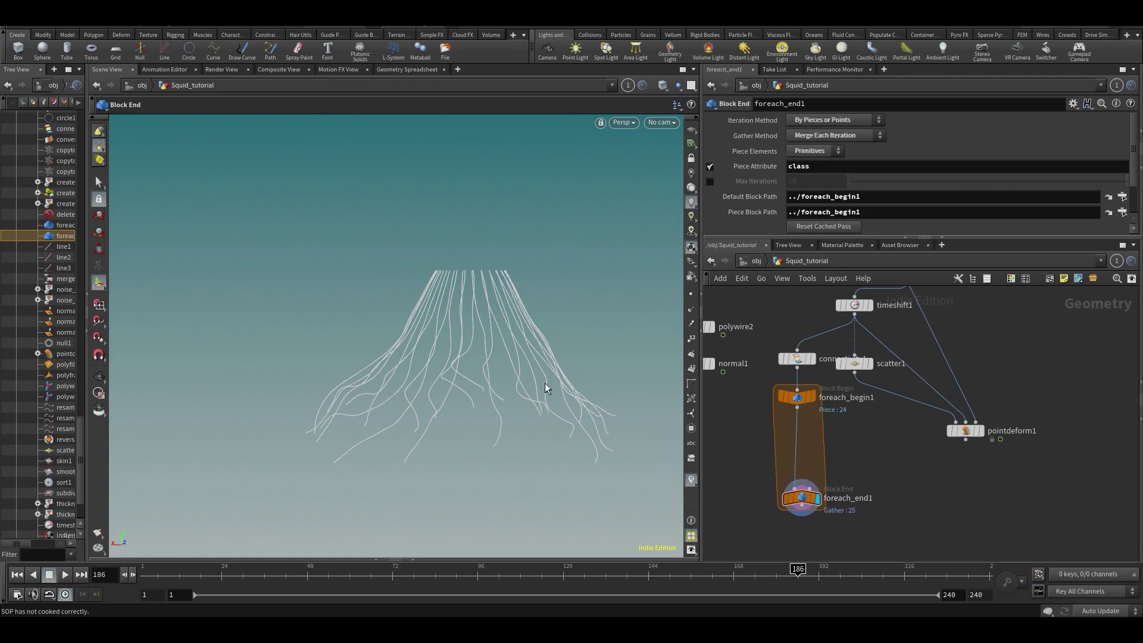
key("Escape")
left_click_drag(541, 388, 526, 373)
middle_click_drag(526, 372, 403, 318)
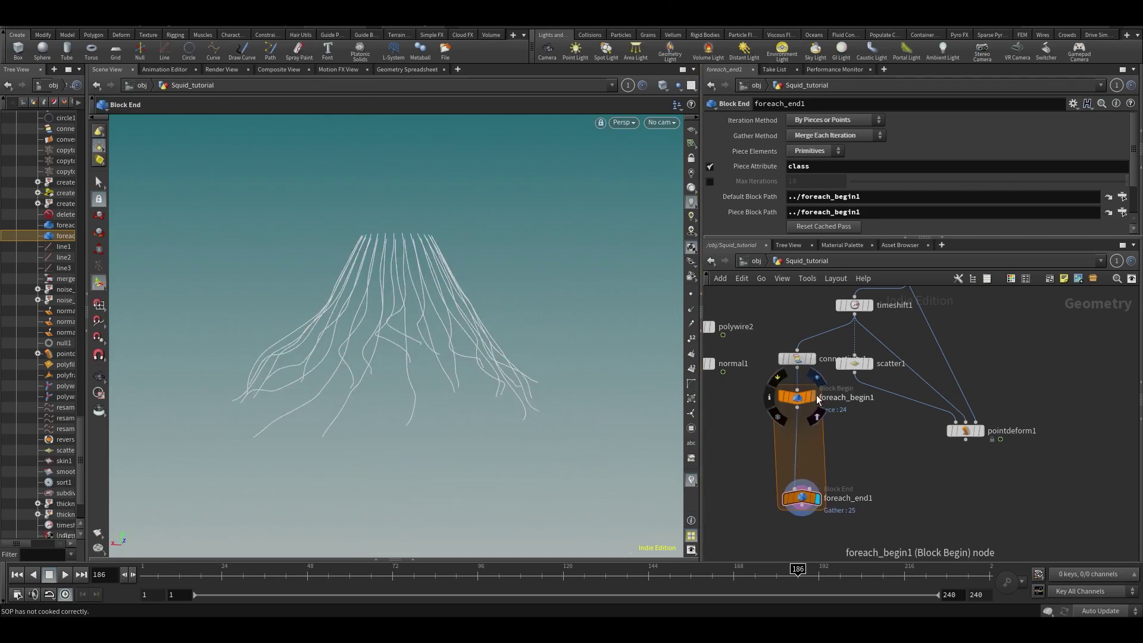
Step: Display foreach_begin1 to examine the single curve piece and its class value in the reopened Geometry Spreadsheet
left_click(820, 380)
left_click(801, 395)
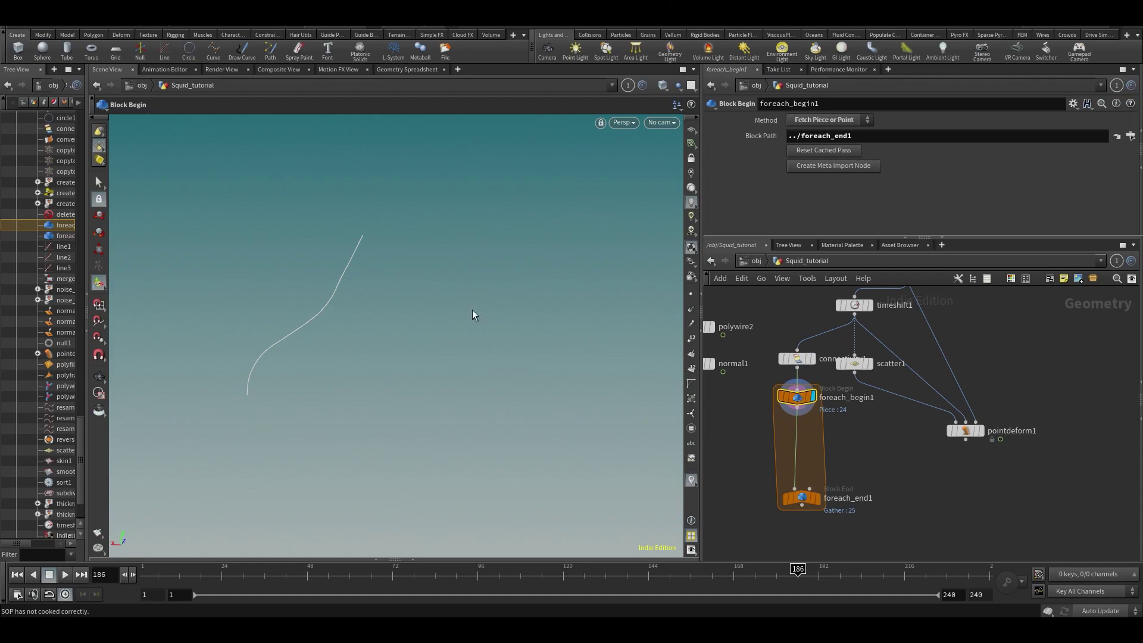
key("Escape")
mouse_move(473, 310)
left_mouse_down()
mouse_move(482, 315)
mouse_move(474, 302)
left_mouse_up()
key("Return")
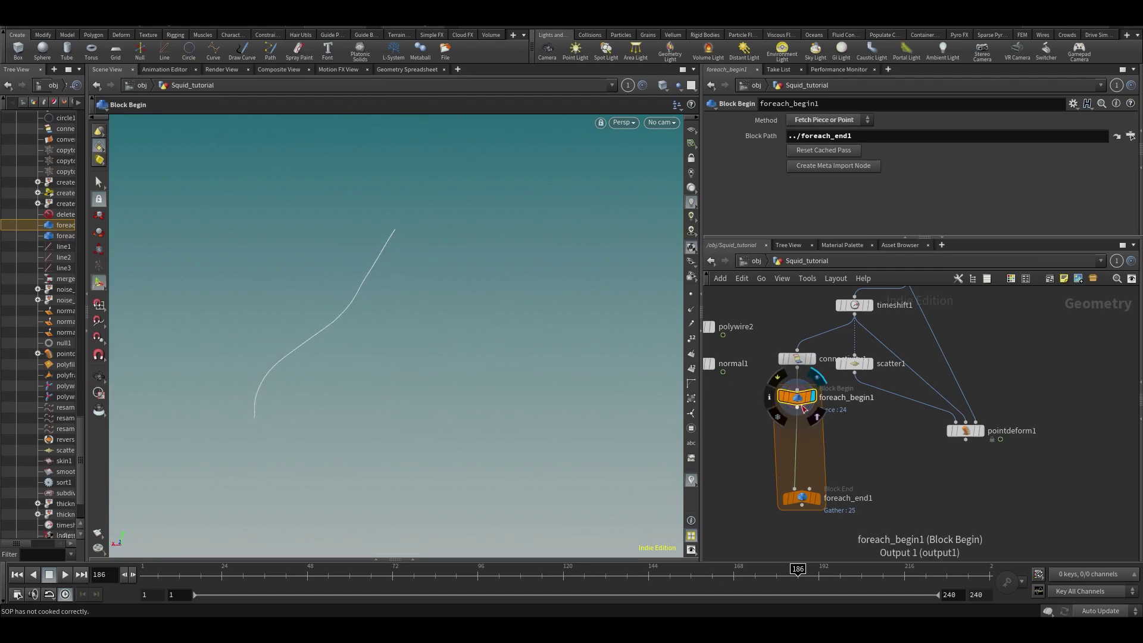
left_click(409, 558)
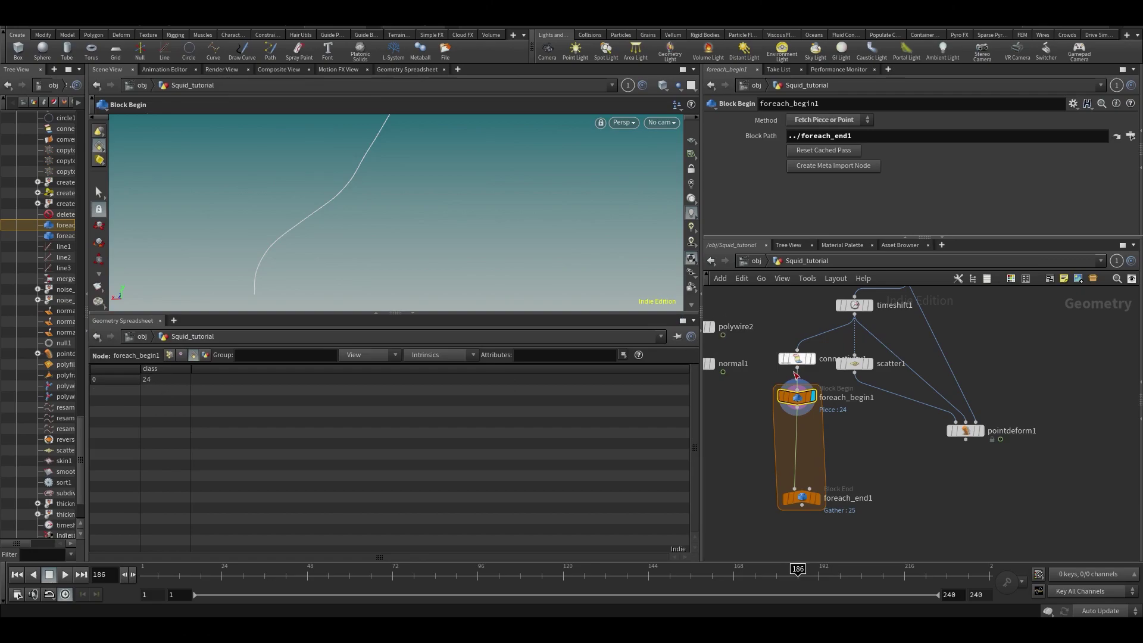
Step: Enable Single Pass on foreach_end1 and set it to 8 to preview an individual curve
left_click(795, 498)
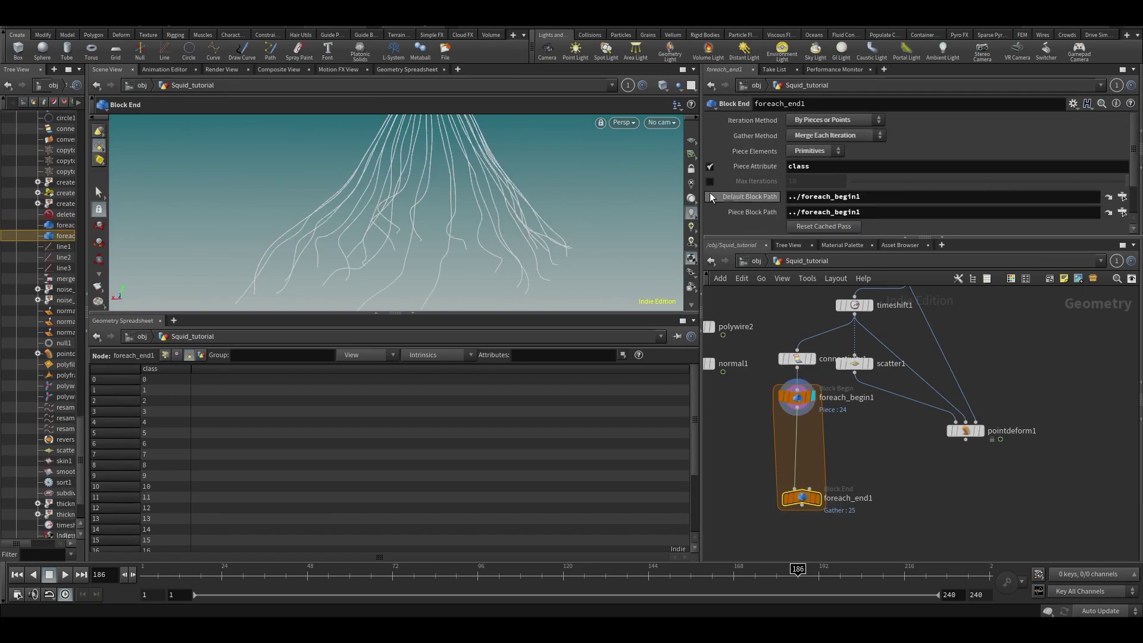
scroll(861, 182, "down", 3)
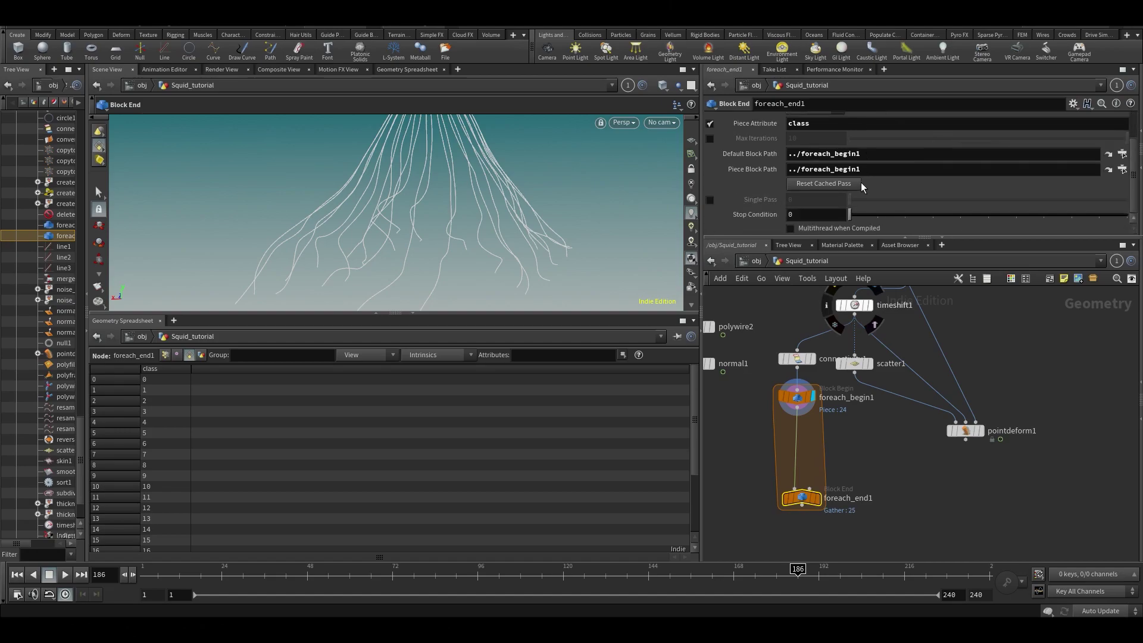
left_click(710, 199)
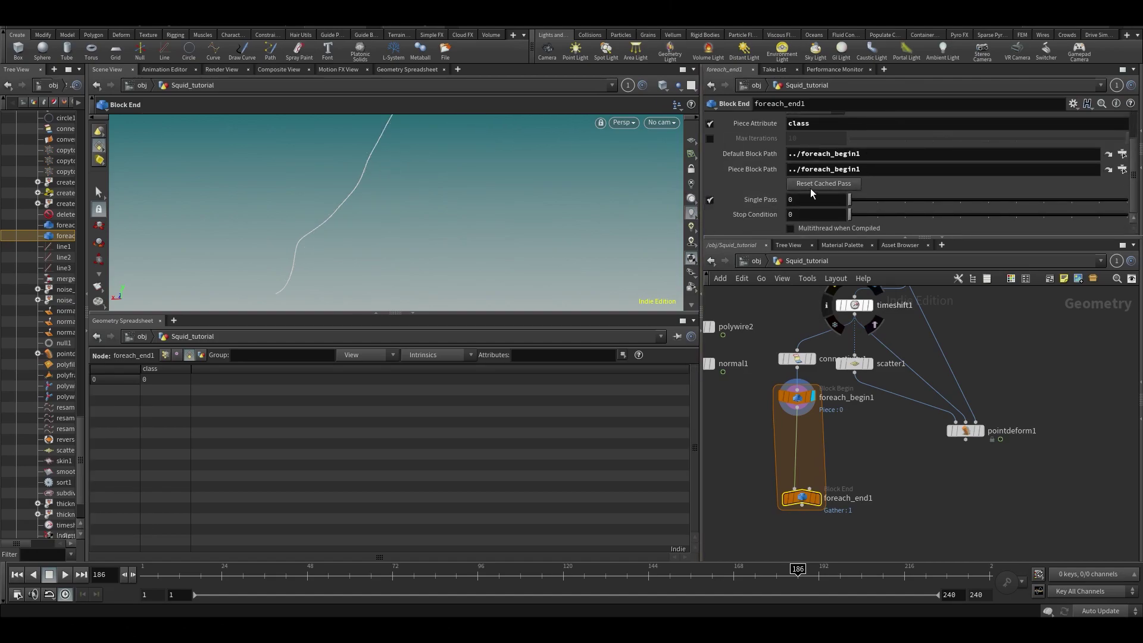
left_click_drag(858, 199, 1072, 201)
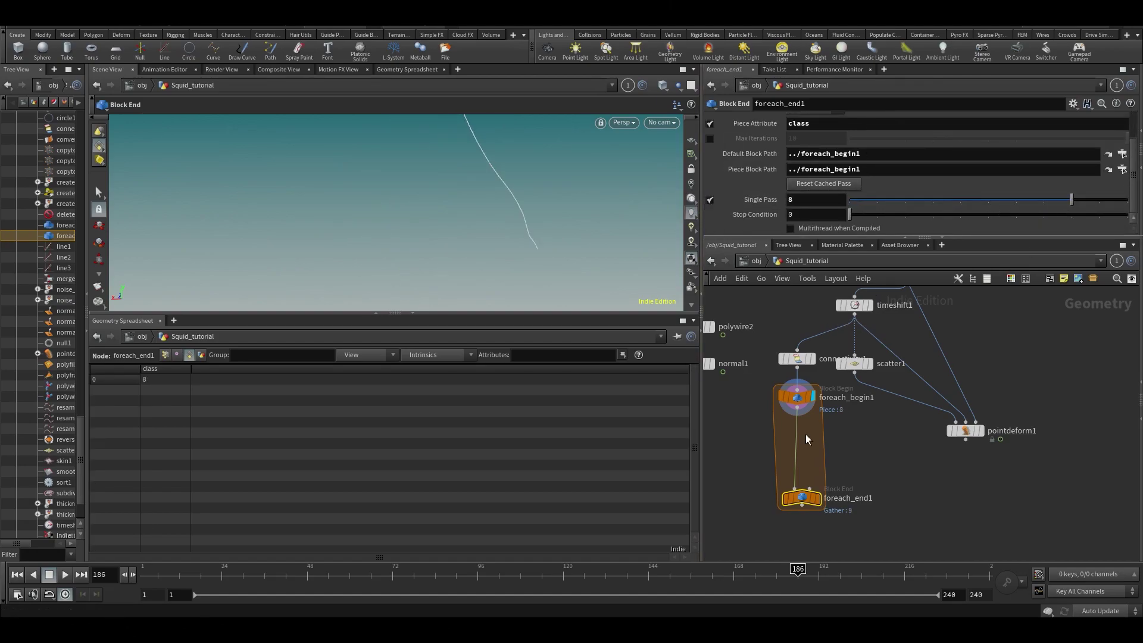
Step: Display foreach_end1, turn off its Single Pass option and align the node beneath foreach_begin1
left_click(821, 486)
middle_click_drag(516, 168, 510, 218, "alt")
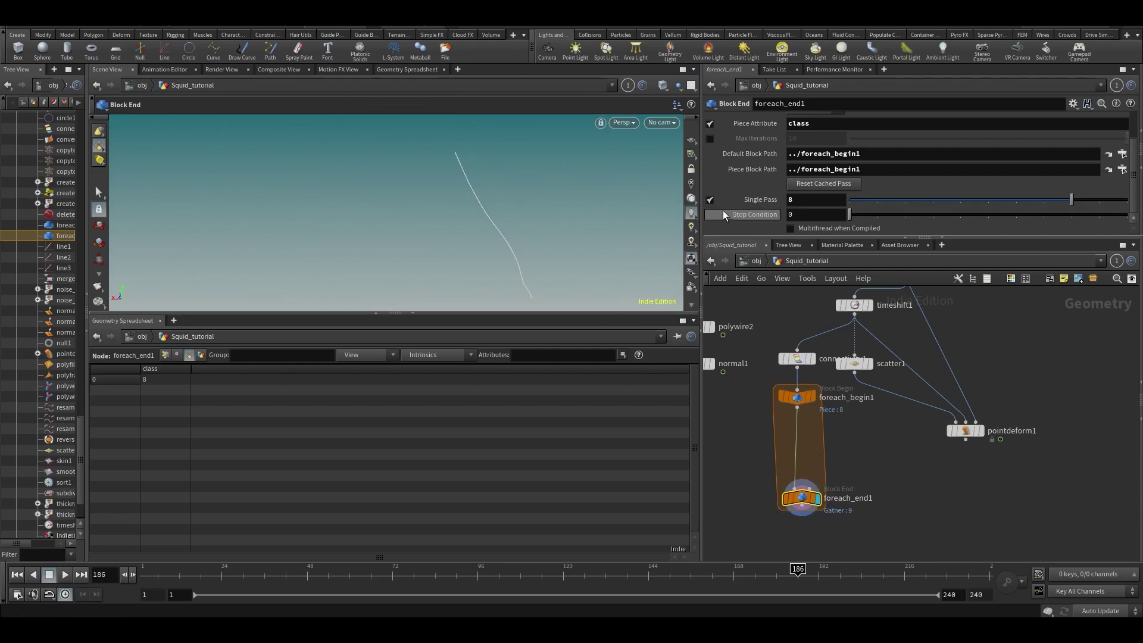
left_click(709, 199)
left_click_drag(809, 497, 805, 505)
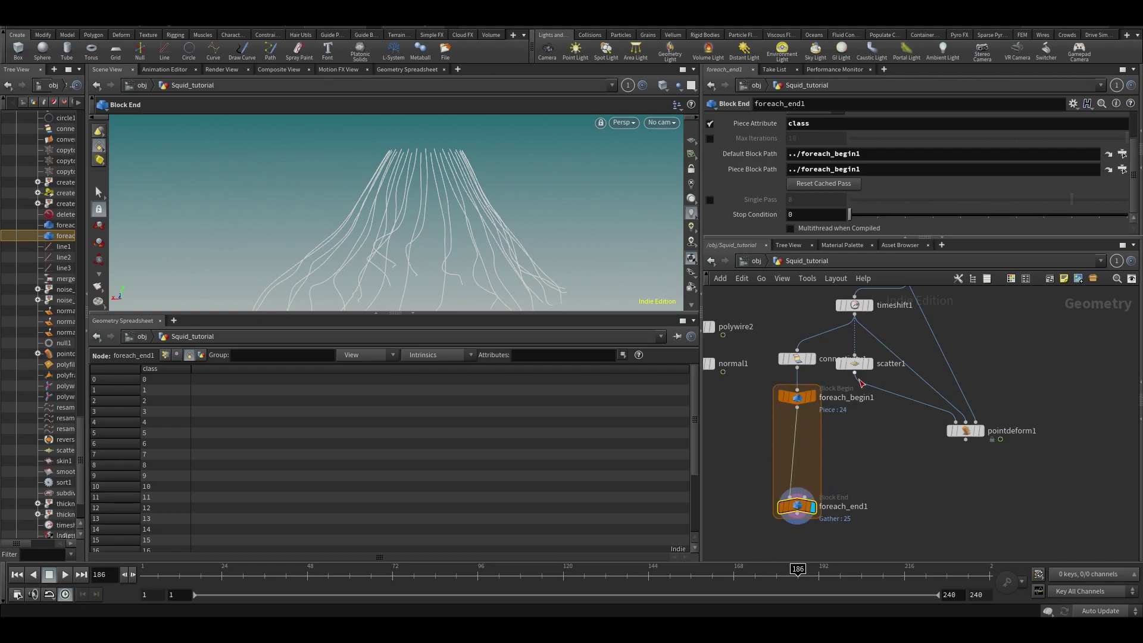
Step: Duplicate scatter1, insert the copy between foreach_begin1 and foreach_end1, and display it
mouse_move(801, 402)
left_click(816, 379)
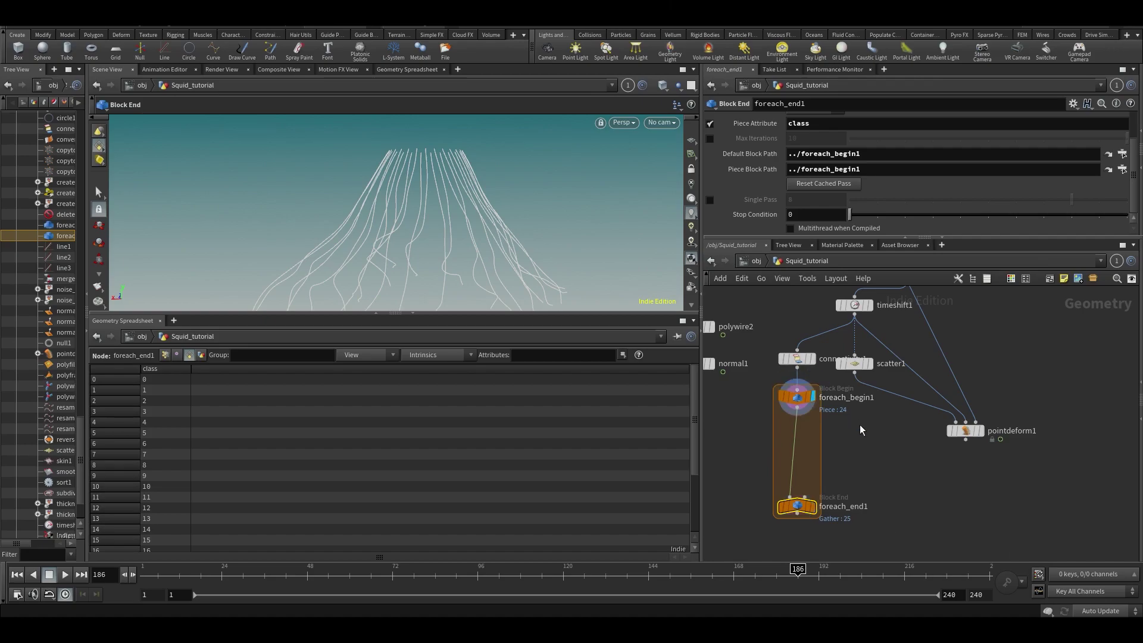
left_click(854, 363)
key("ctrl+c")
key("ctrl+v")
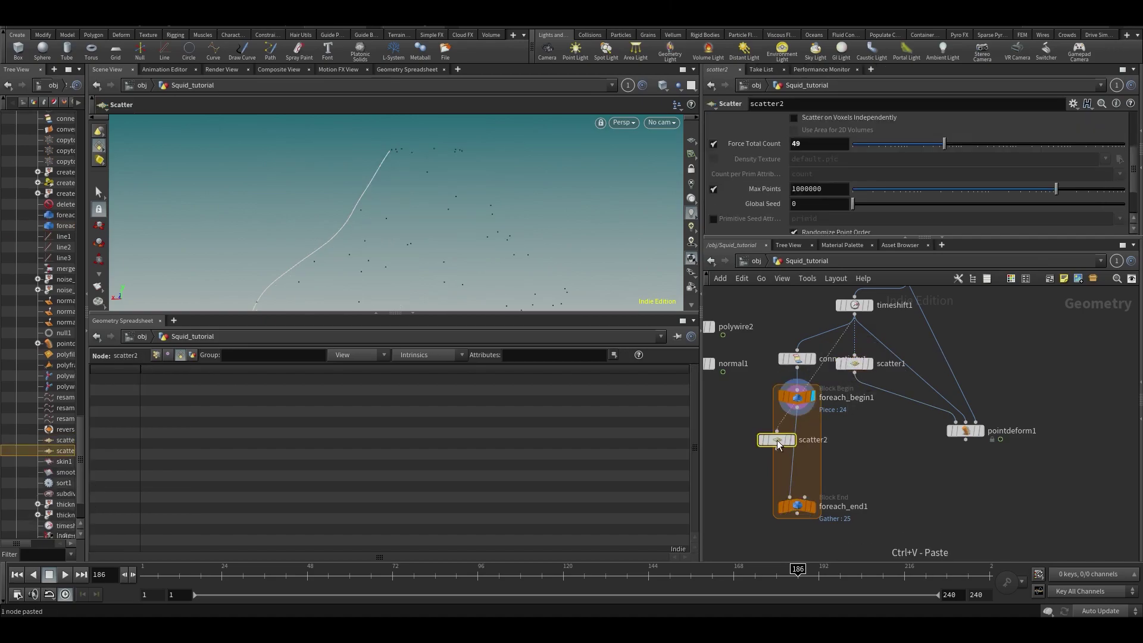
left_click_drag(776, 440, 797, 442)
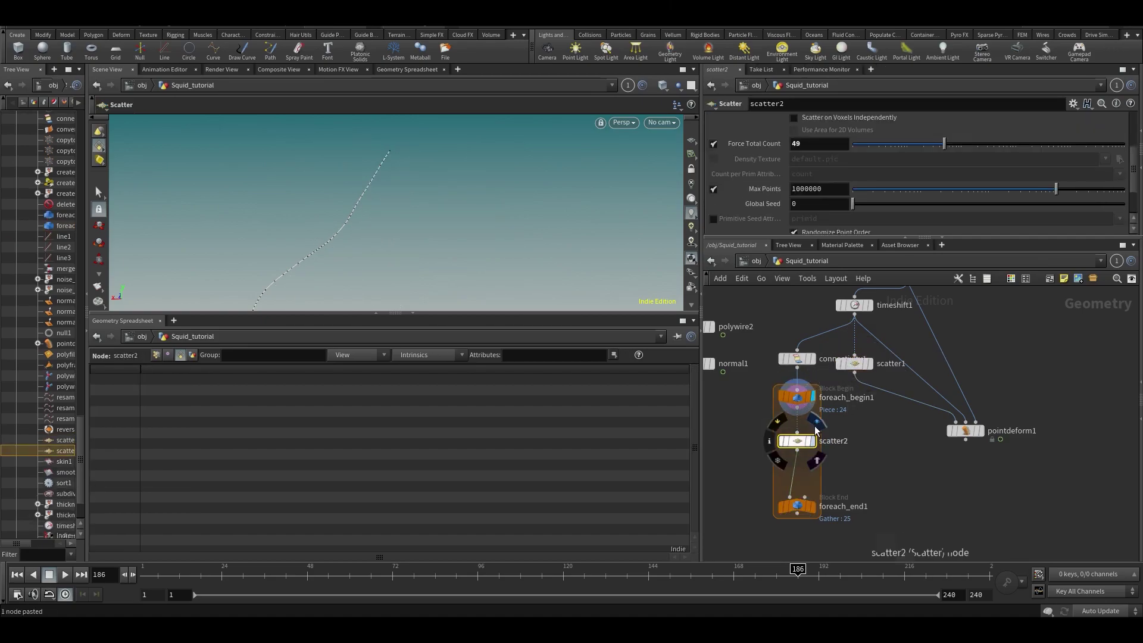
left_click(815, 426)
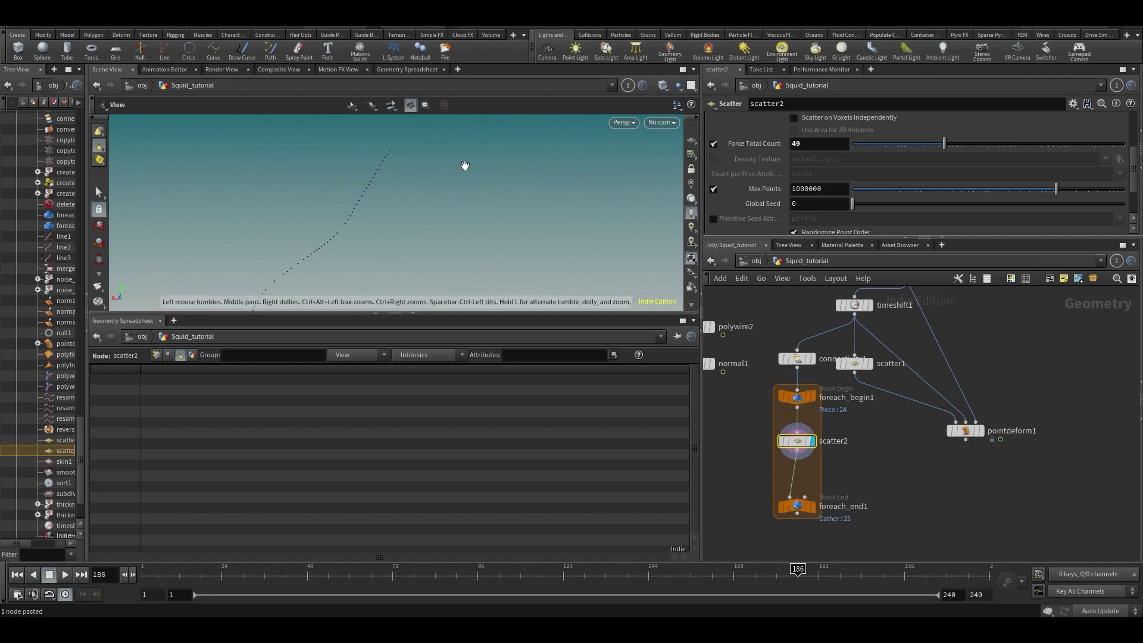
Step: Collapse the Geometry Spreadsheet to enlarge the viewport and set scatter2's Force Total Count to 10
left_click(417, 314)
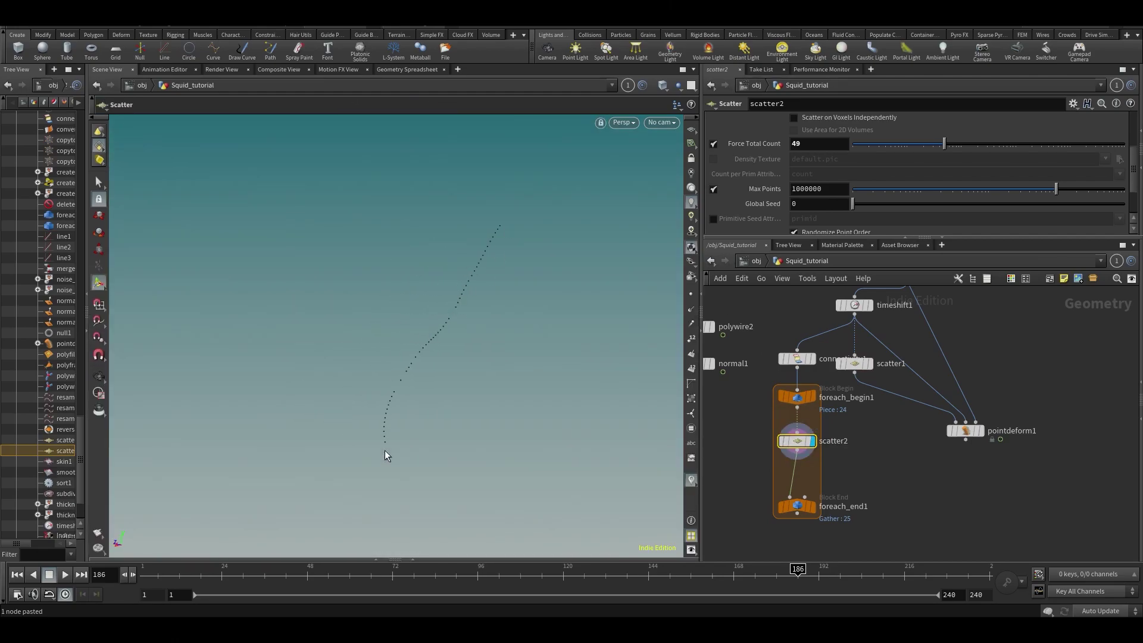
middle_click_drag(465, 378, 424, 369, "alt")
scroll(786, 171, "up", 3)
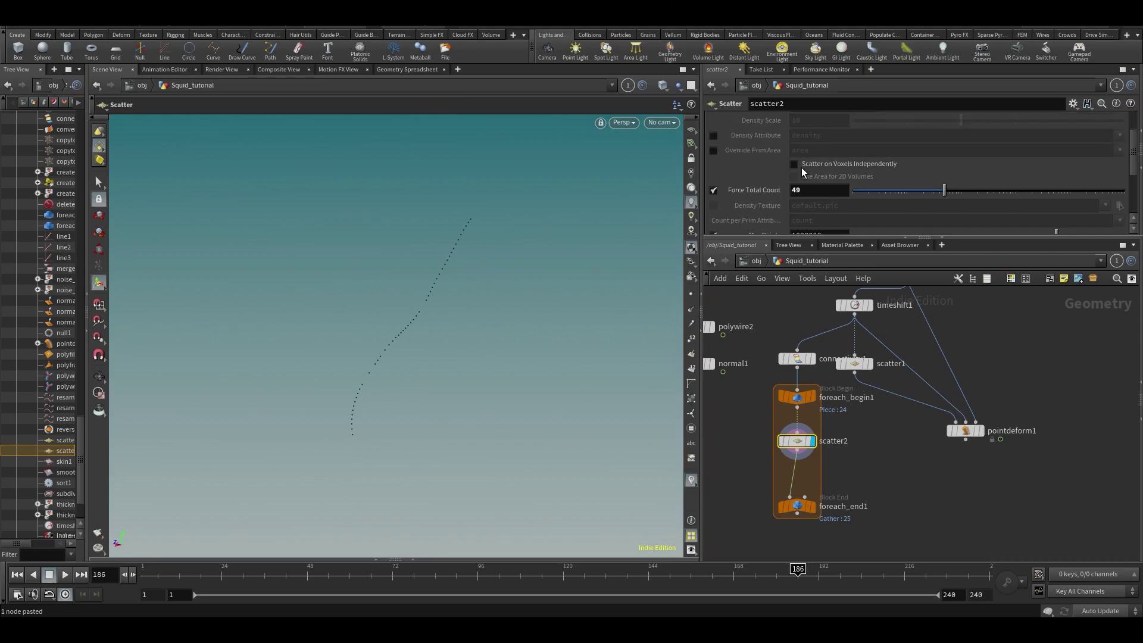
double_click(805, 189)
type("10")
key("Return")
Step: Raise scatter2's Relax Iterations to 80 so the points spread evenly along the curve
scroll(769, 217, "down", 6)
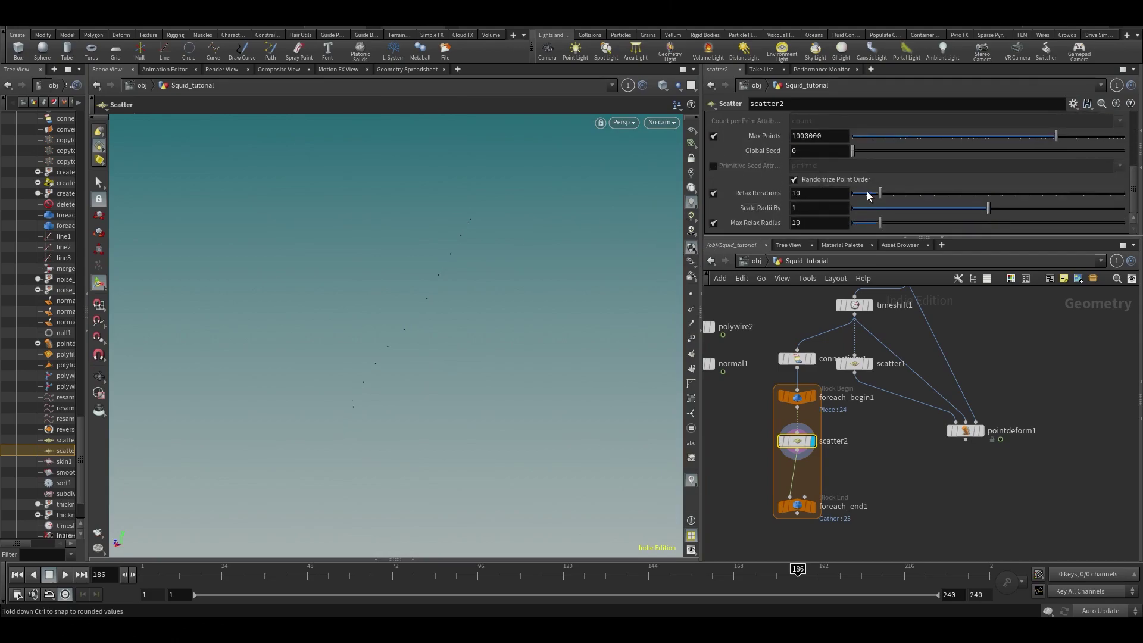
mouse_move(868, 197)
left_mouse_down()
mouse_move(1020, 201)
mouse_move(814, 187)
mouse_move(967, 188)
mouse_move(858, 191)
left_mouse_up()
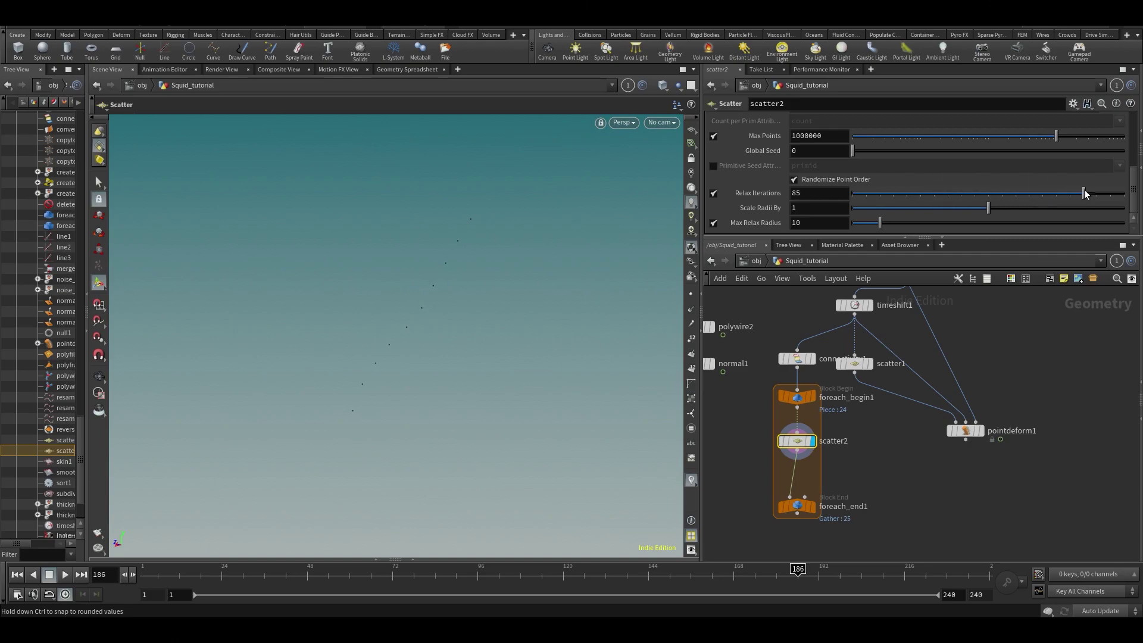
mouse_move(1084, 193)
left_mouse_down()
mouse_move(1115, 192)
mouse_move(1069, 192)
left_mouse_up()
key("Escape")
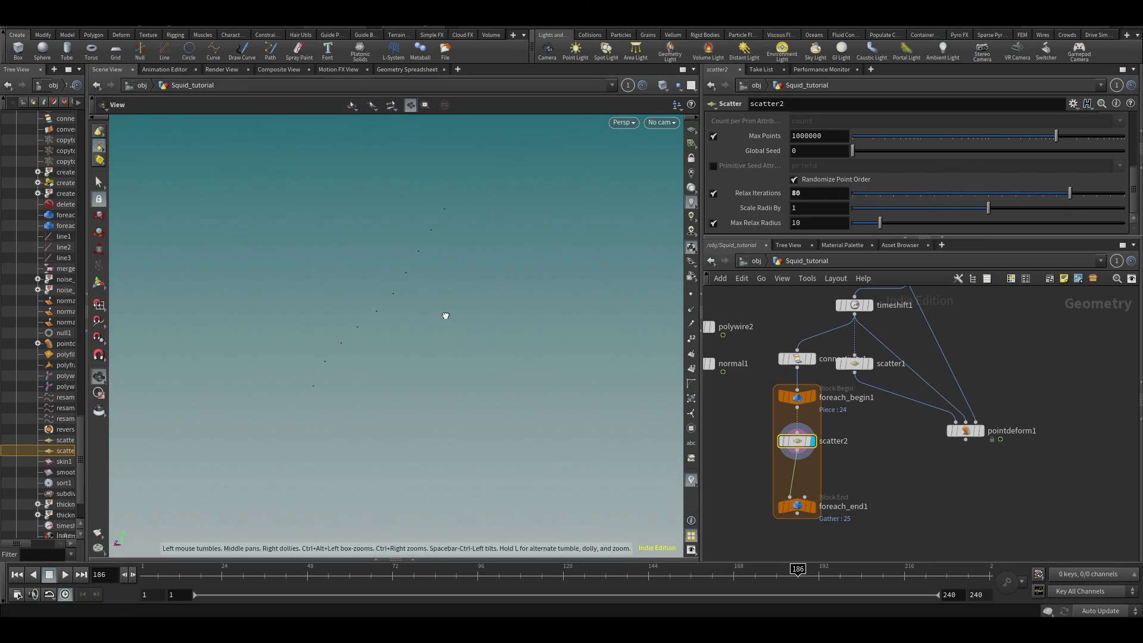
key("Return")
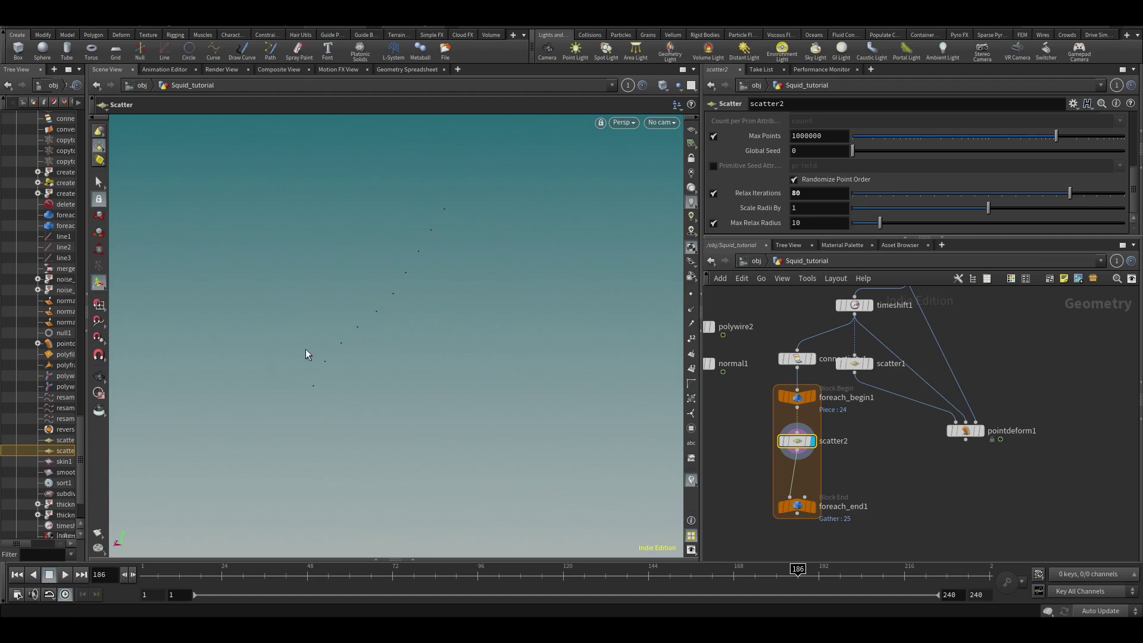
Step: Display foreach_end1 and inspect the scattered points across all tentacle curves
middle_click_drag(855, 468, 841, 453)
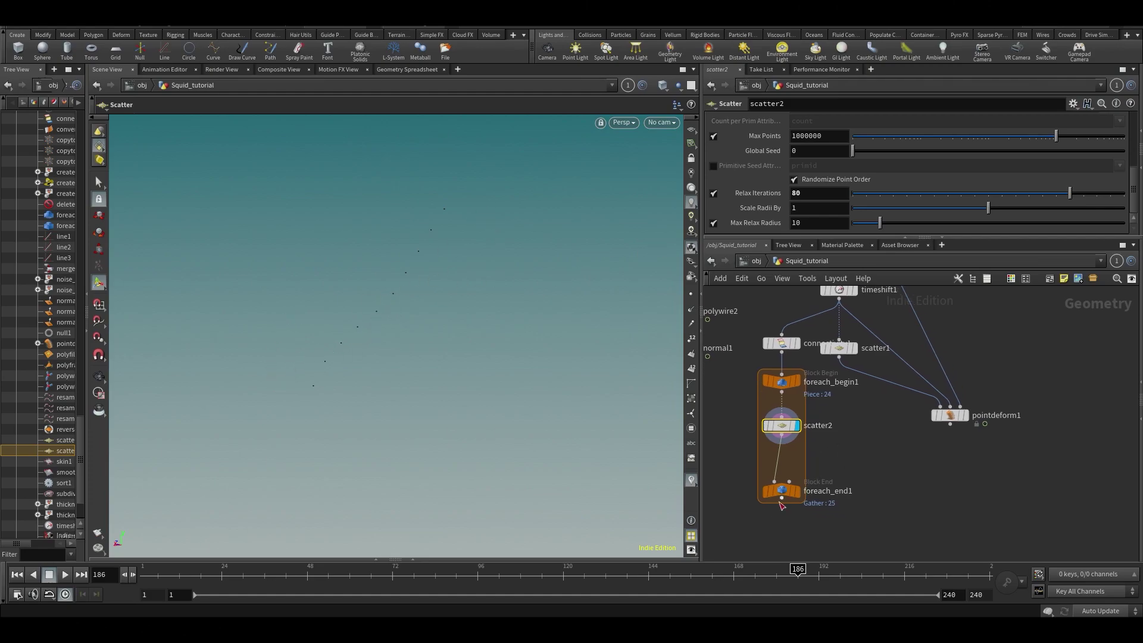
left_click(796, 489)
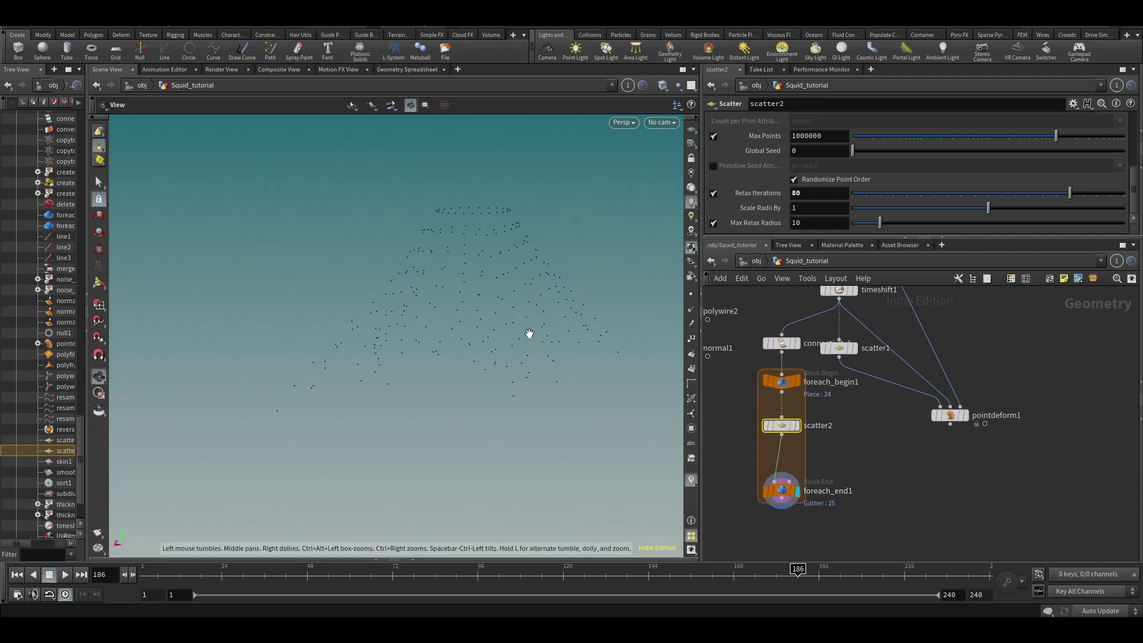
left_click_drag(538, 395, 491, 343)
key("Return")
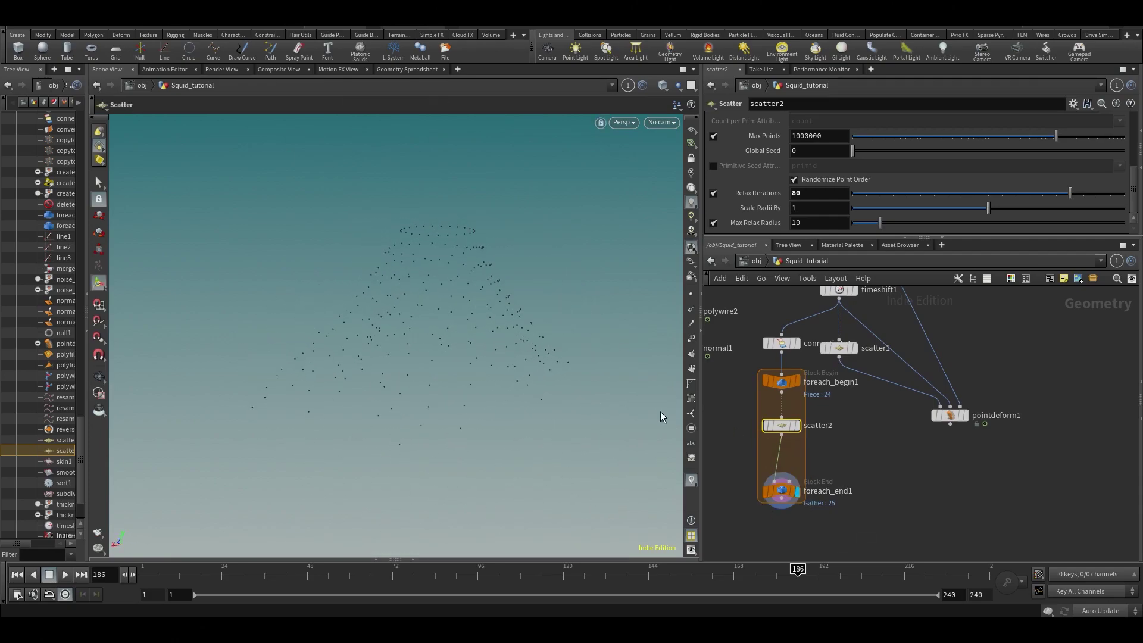
Step: Compare the output of scatter1, foreach_begin1 and scatter2, ending with scatter2 displayed and selected
mouse_move(791, 430)
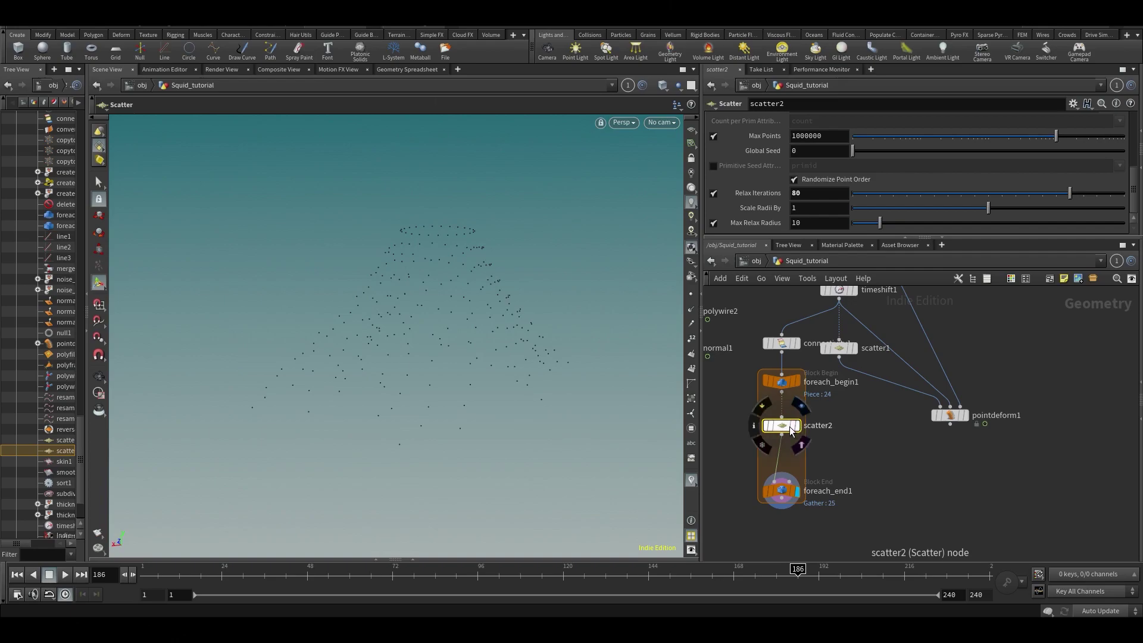
left_click(858, 334)
left_click(839, 348)
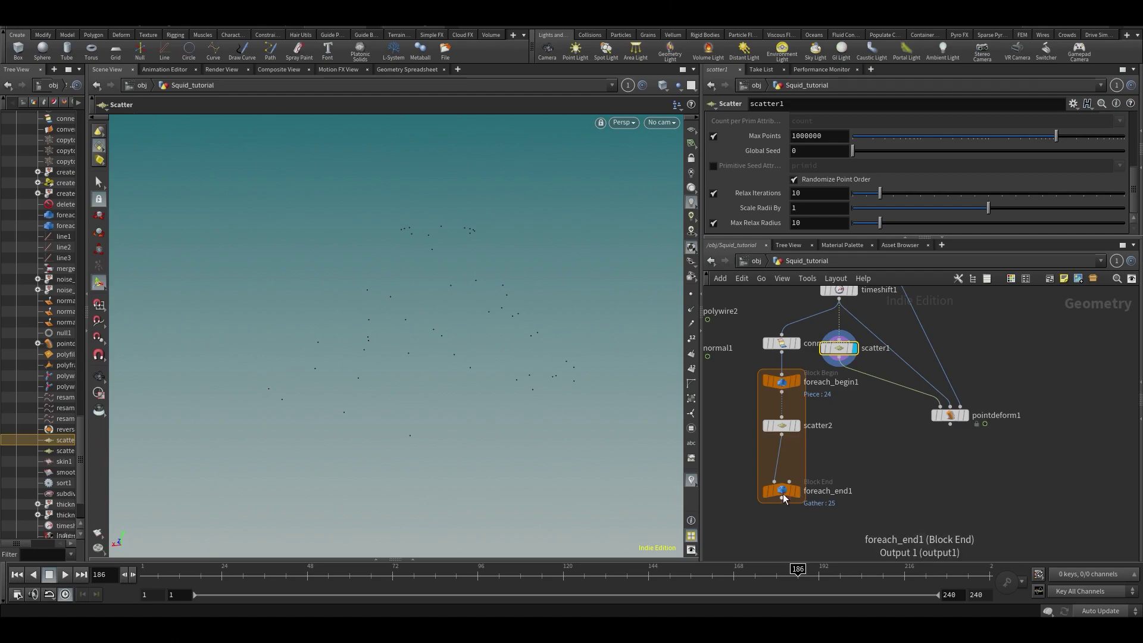
left_click(798, 381)
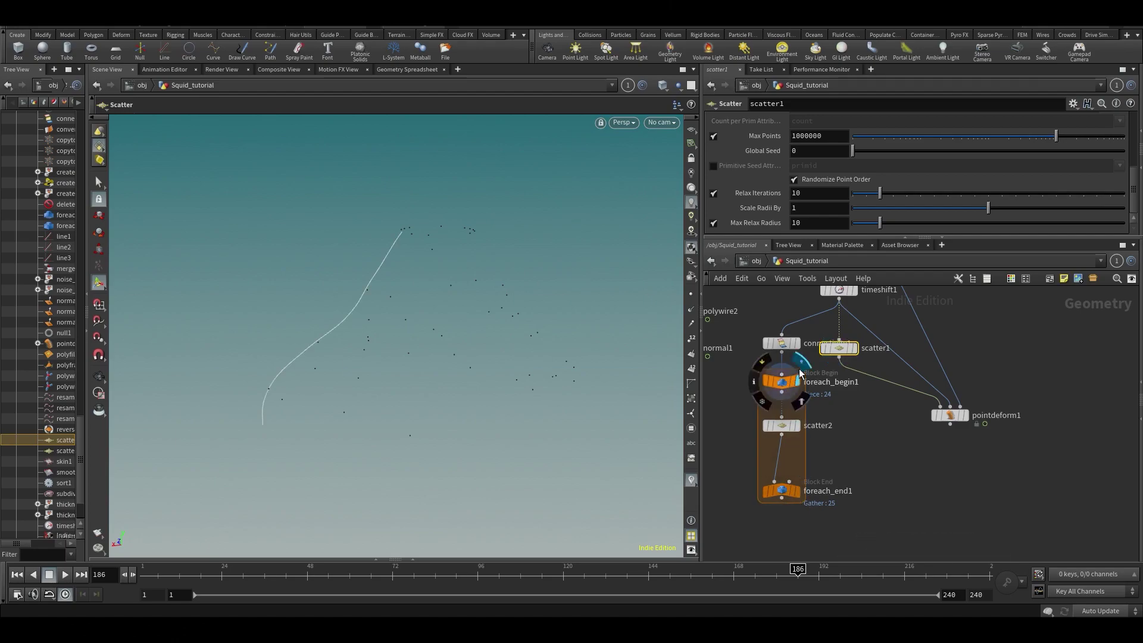
left_click(796, 425)
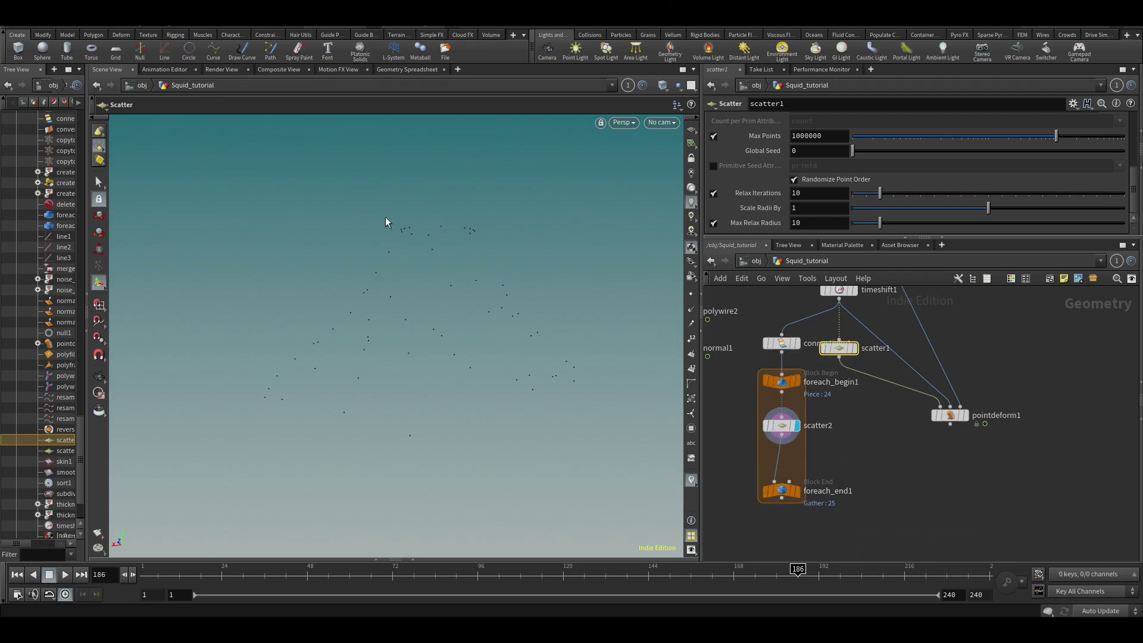
left_click(780, 425)
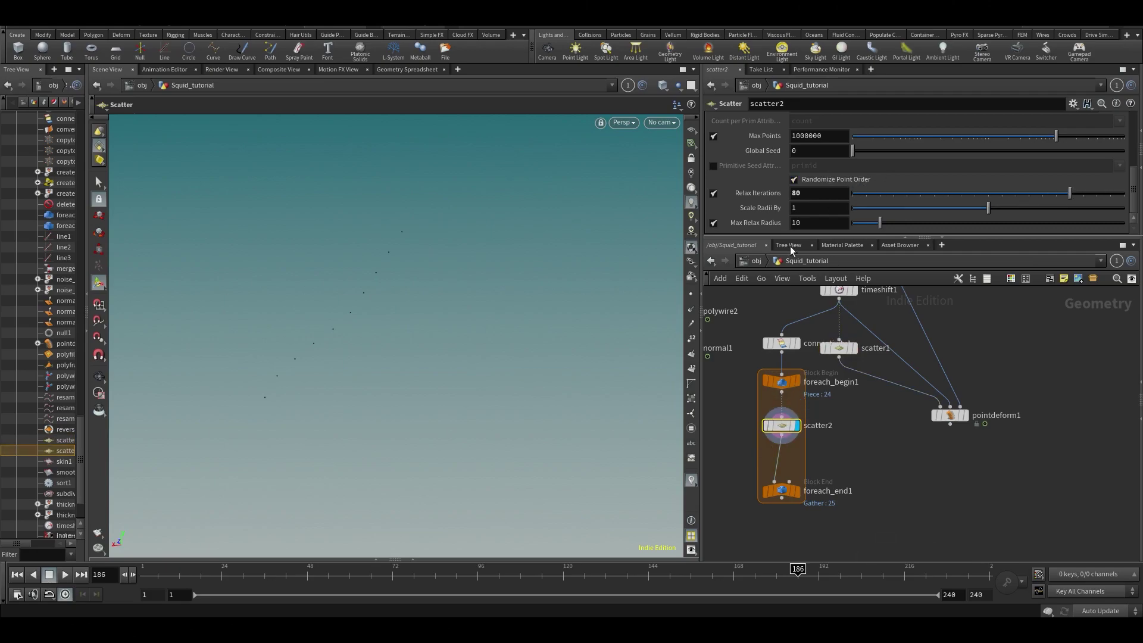
Step: Set scatter2's Force Total Count to 8 and display foreach_end1 to check the points on all tentacles
scroll(871, 188, "up", 3)
left_click_drag(891, 198, 891, 201)
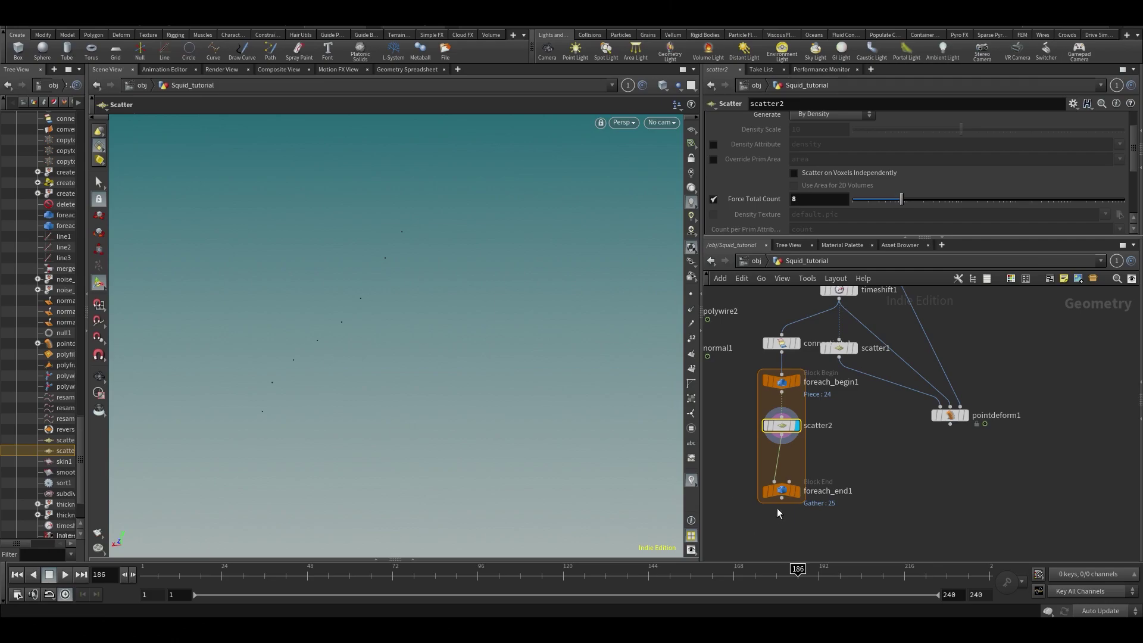
scroll(835, 206, "down", 2)
scroll(833, 215, "down", 5)
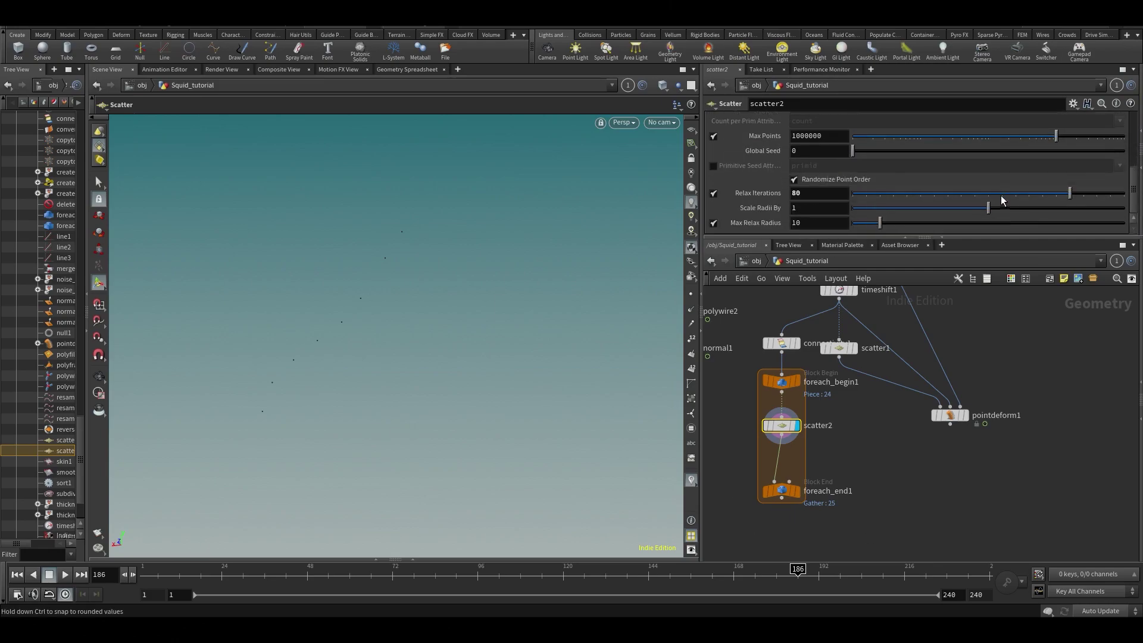
left_click(797, 491)
left_click_drag(542, 370, 461, 322)
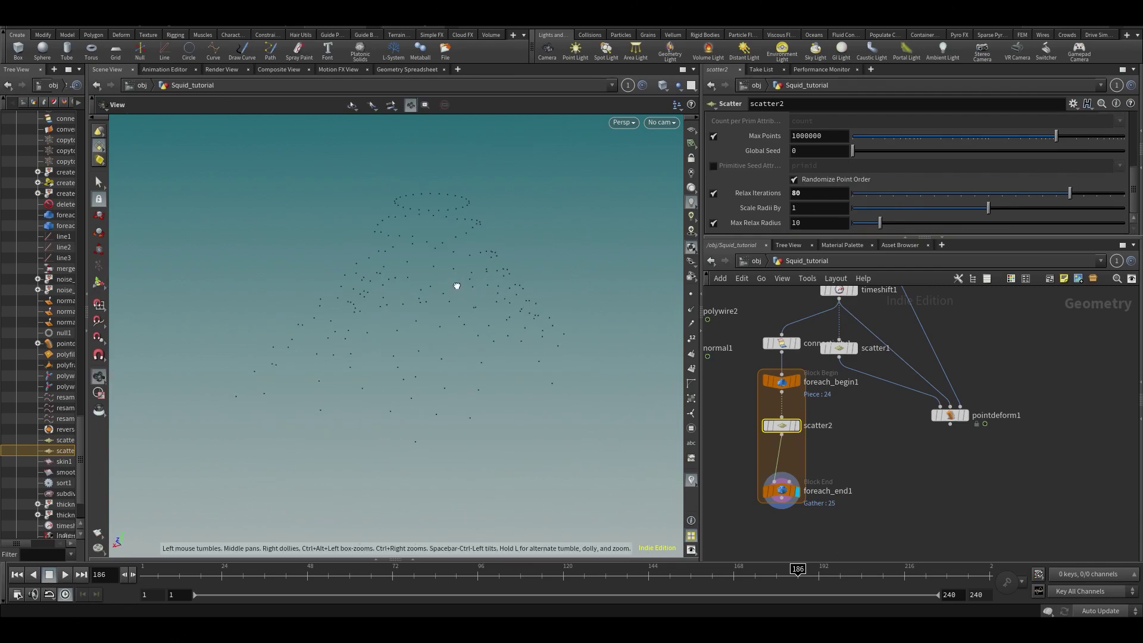
key("Return")
Step: Move pointdeform1 beneath the loop, wire foreach_end1 into its first input and display it
scroll(835, 445, "down", 3)
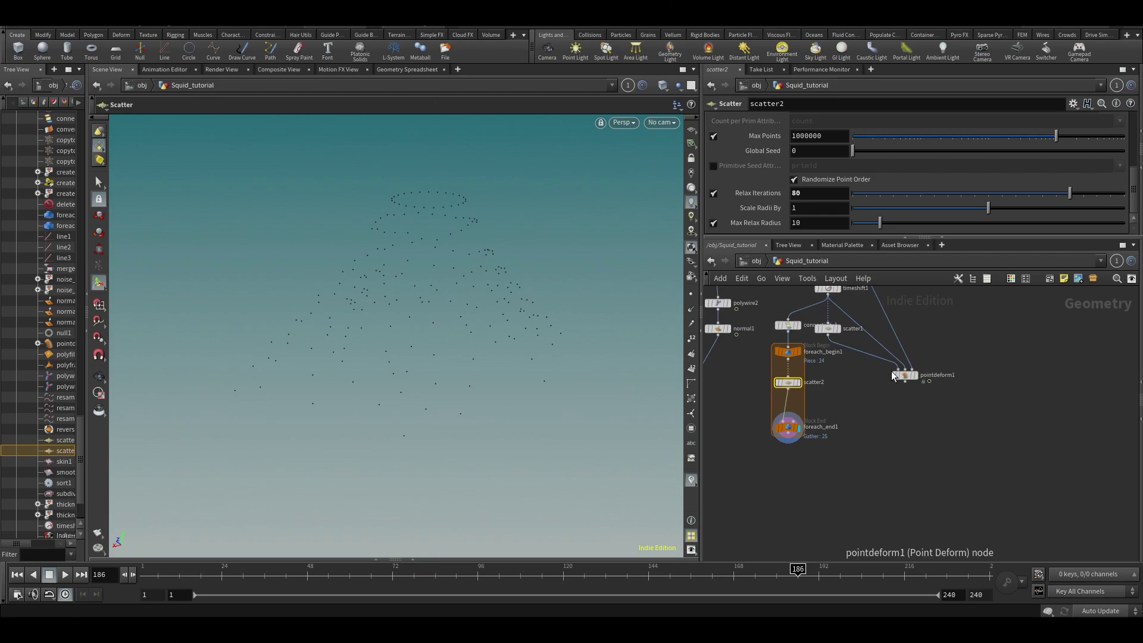
left_click_drag(900, 373, 840, 456)
scroll(836, 453, "up", 3)
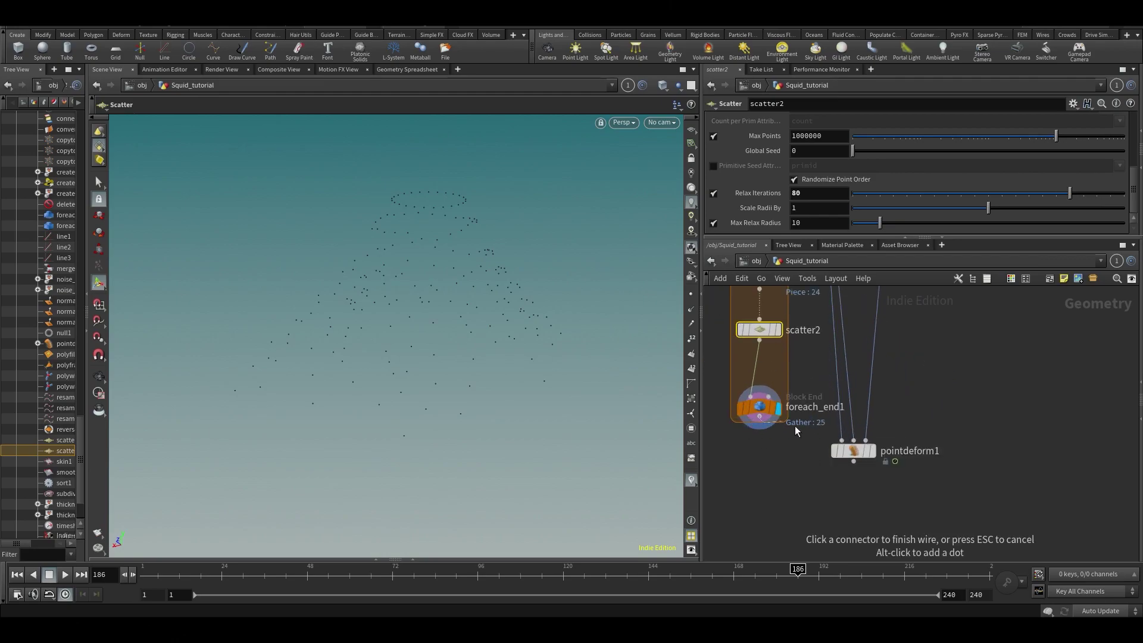
left_click(890, 421)
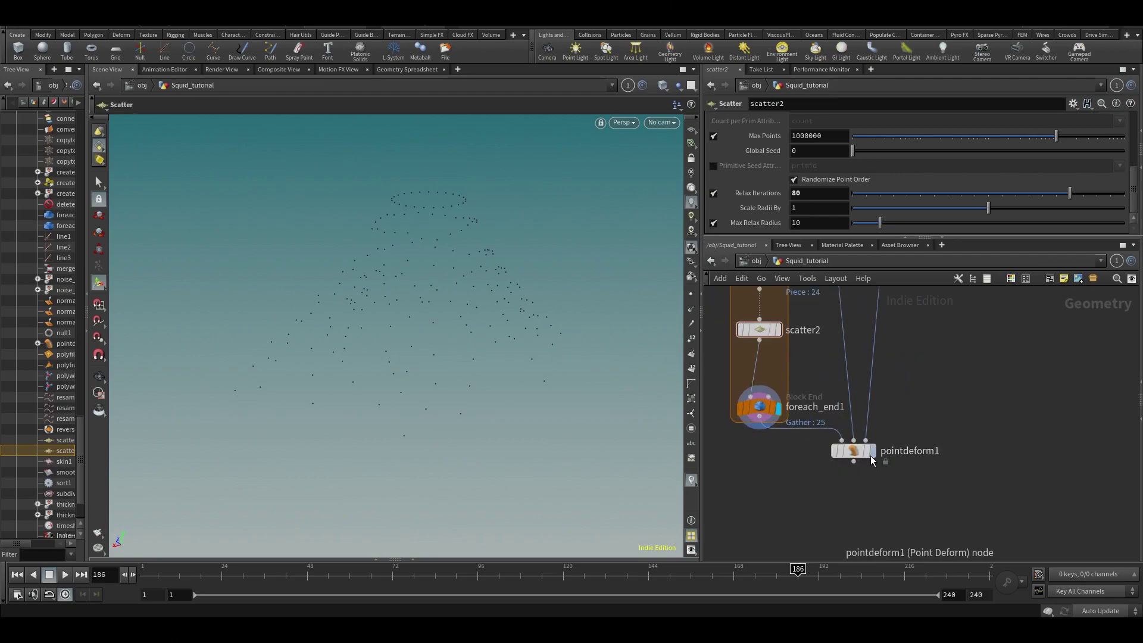
left_click_drag(502, 313, 516, 258, "alt")
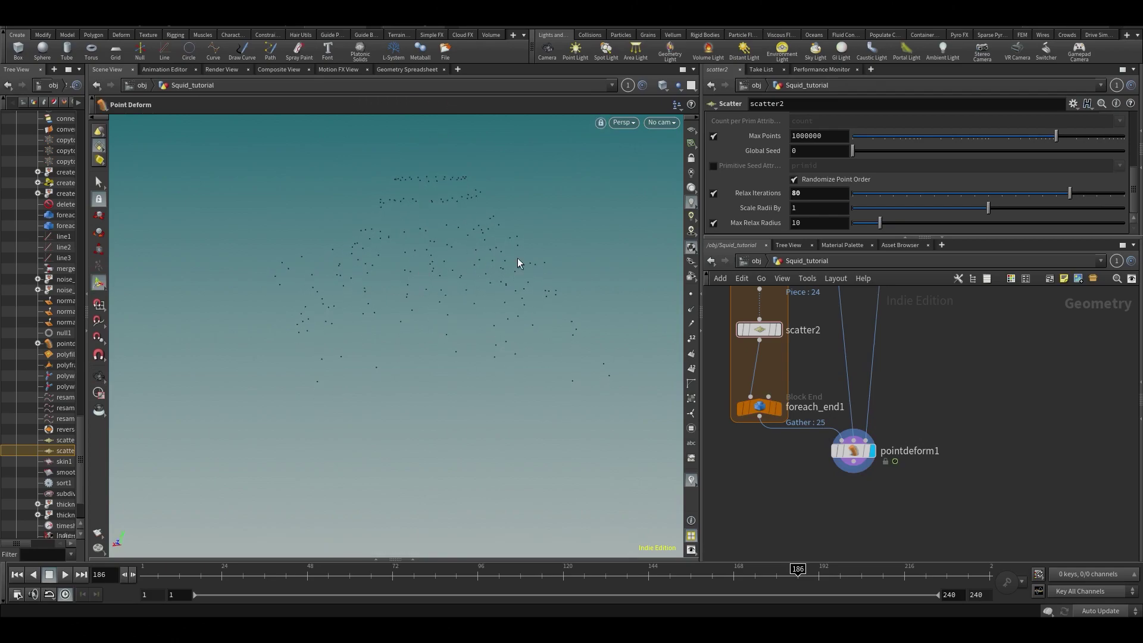
Step: Show IN_KNOBS as a template and play the animation against the deformed points, stopping at frame 97
scroll(894, 348, "down", 2)
middle_click_drag(894, 348, 919, 400)
left_click(933, 380)
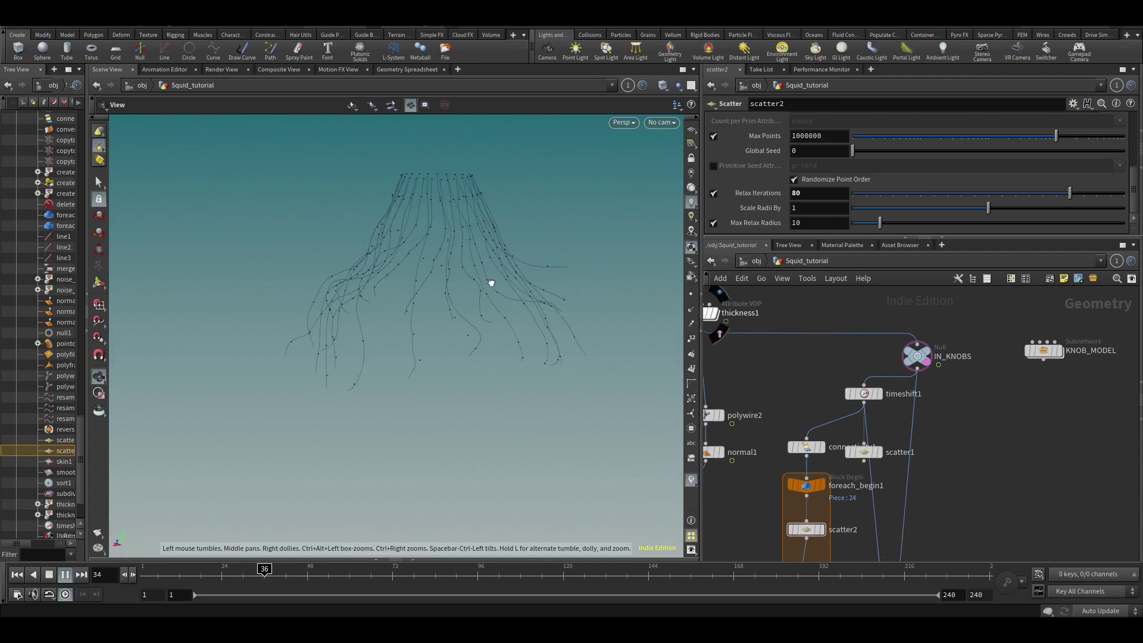
left_click_drag(549, 339, 388, 334, "alt")
middle_click_drag(876, 500, 857, 378)
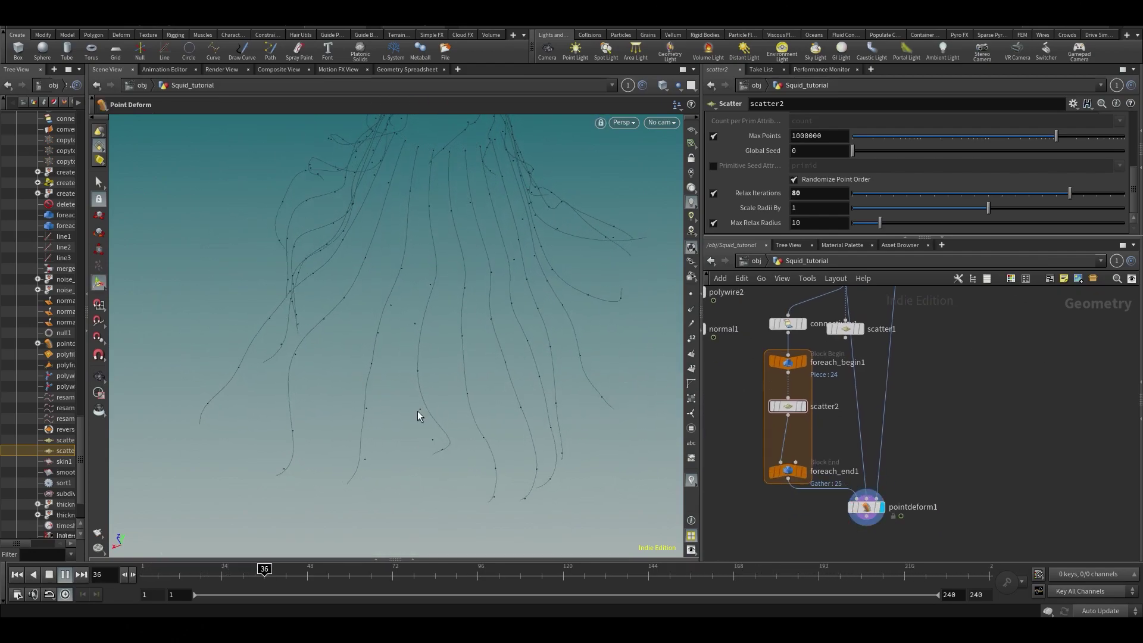
left_click(481, 573)
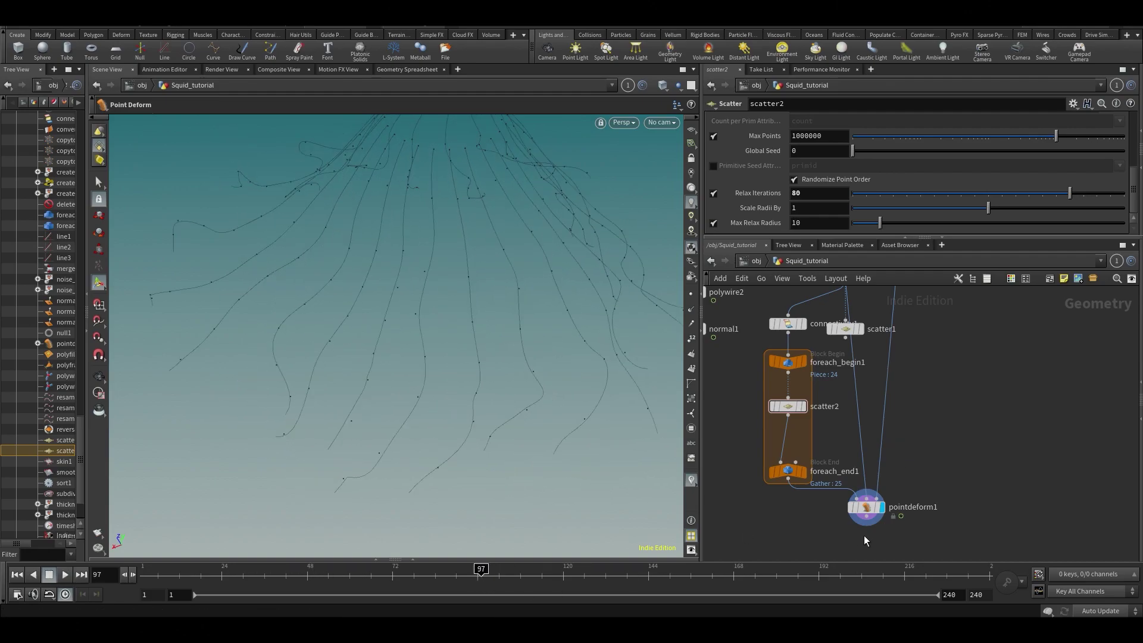
Step: Open pointdeform1's parameters and examine how closely its points follow the tentacle curves and how its inputs are wired
left_click(872, 510)
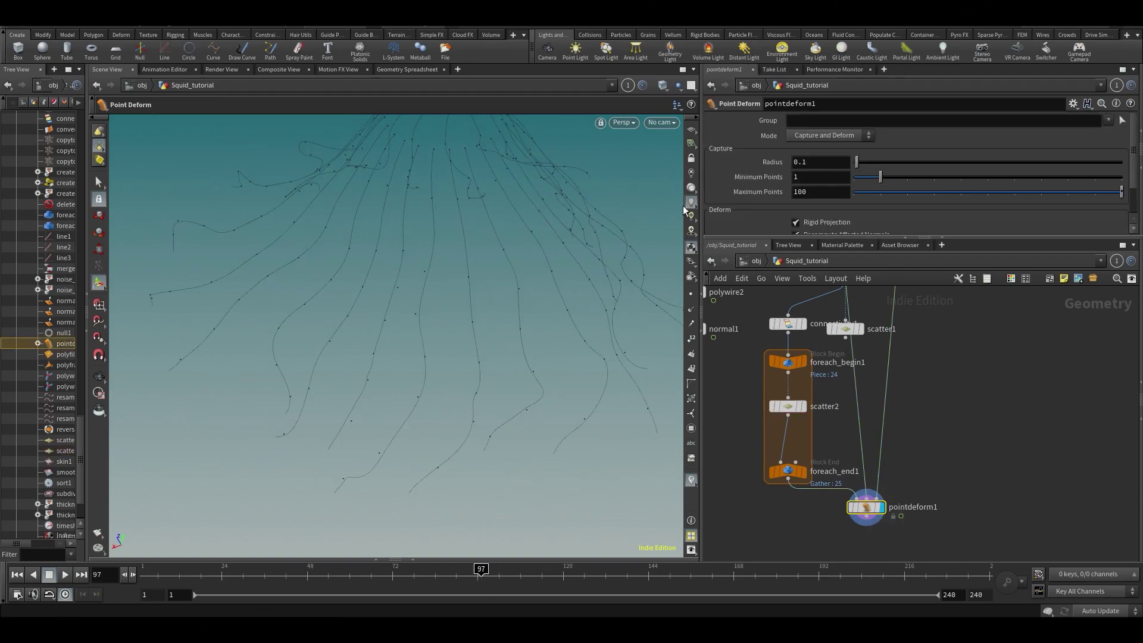
middle_click_drag(408, 489, 459, 393, "alt")
left_click_drag(510, 395, 534, 371, "alt")
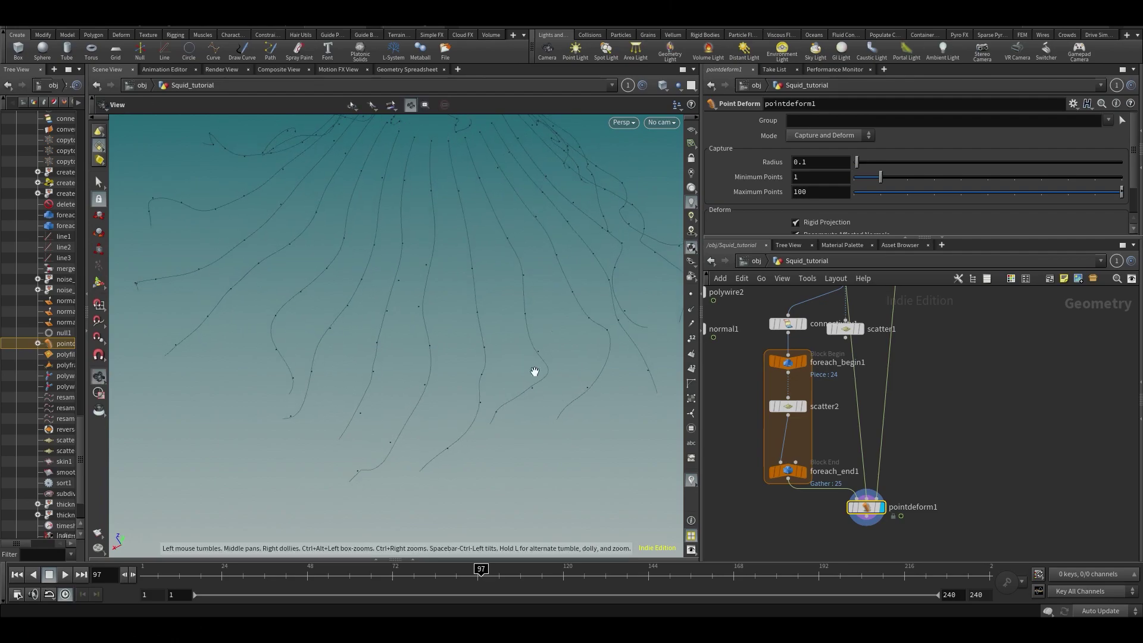
key("Return")
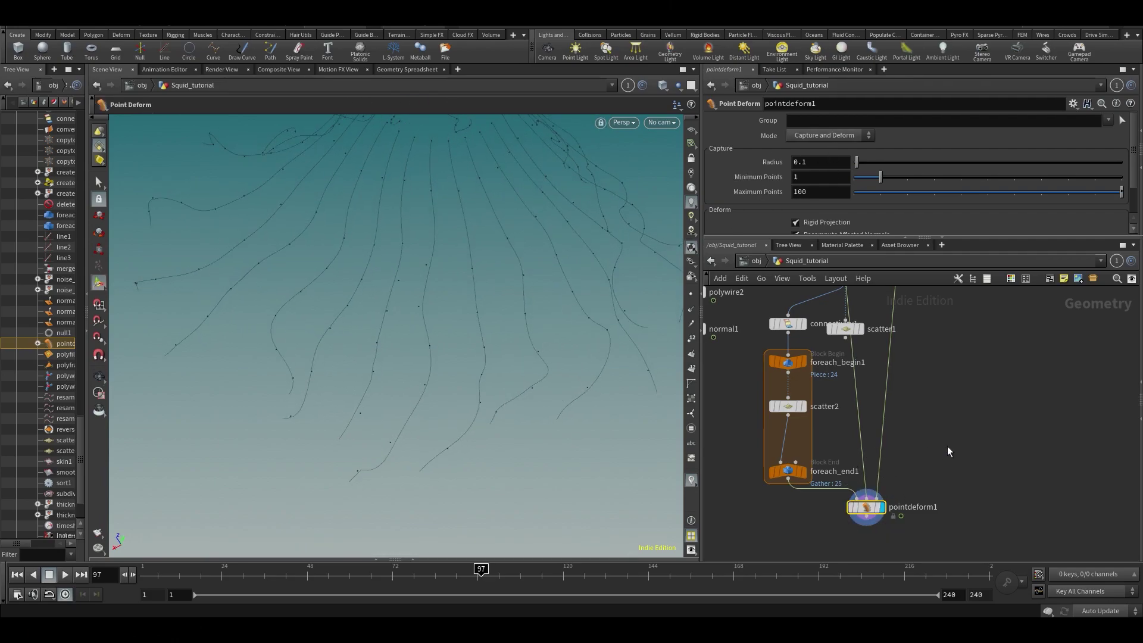
middle_click_drag(947, 446, 951, 481)
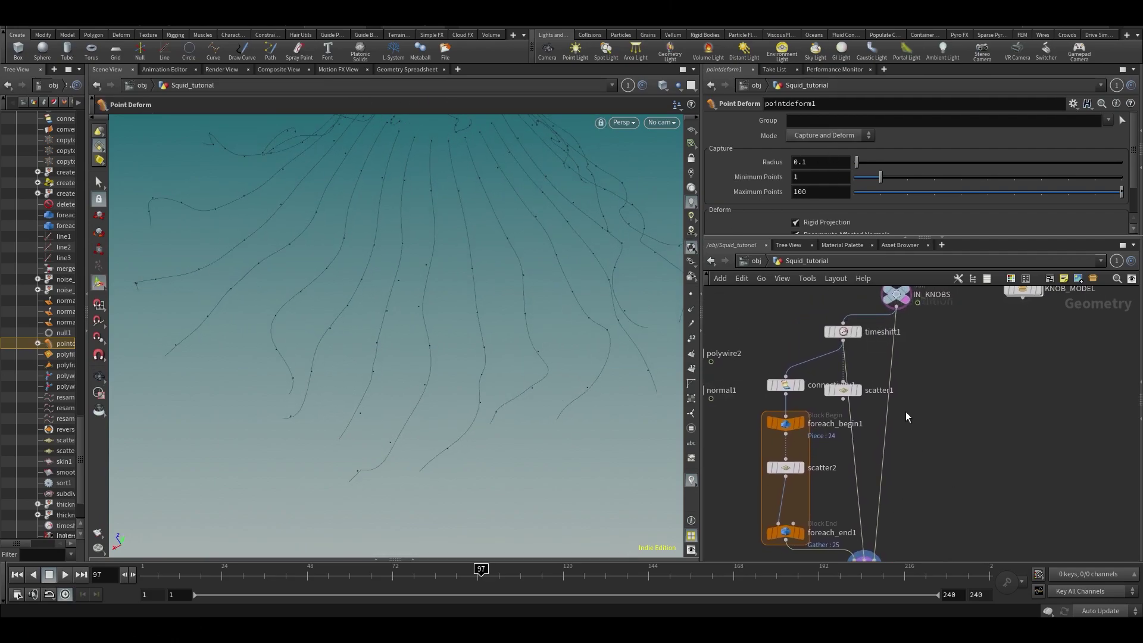
middle_click_drag(995, 522, 982, 474)
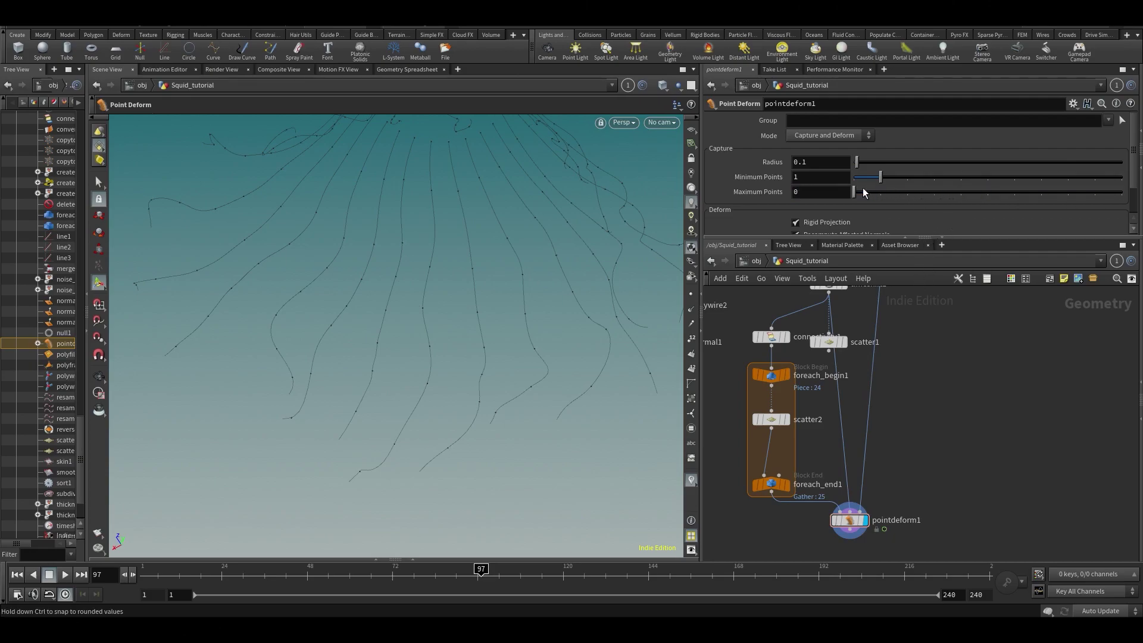
Step: Try a Maximum Points value of 1 on pointdeform1 and play the animation to check it
left_click_drag(863, 191, 876, 194)
key("Up")
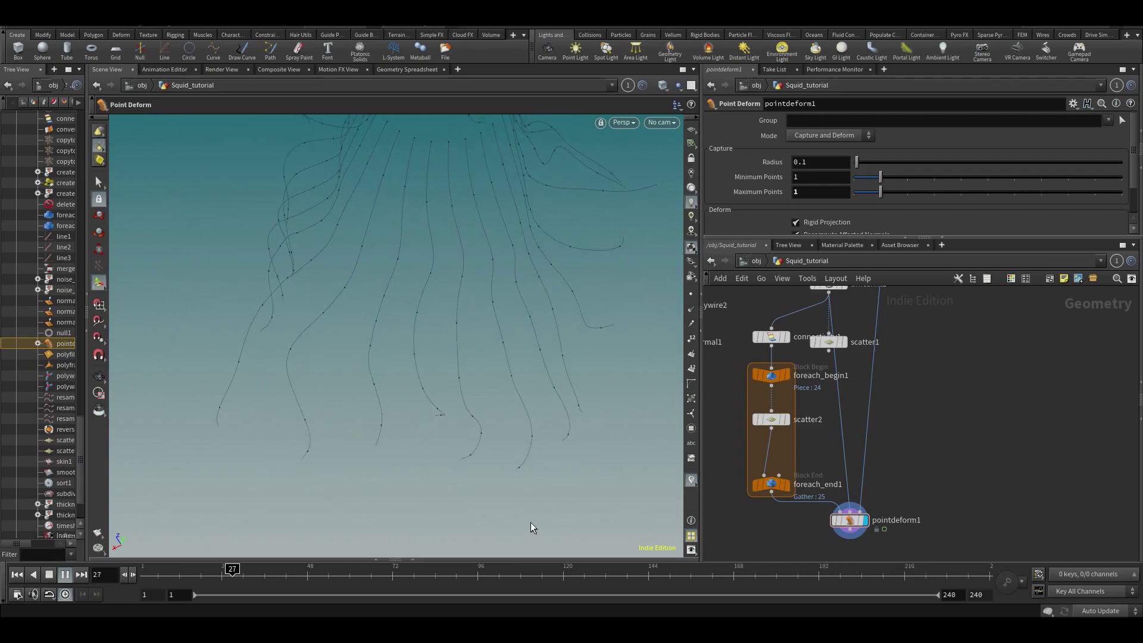
key("Up")
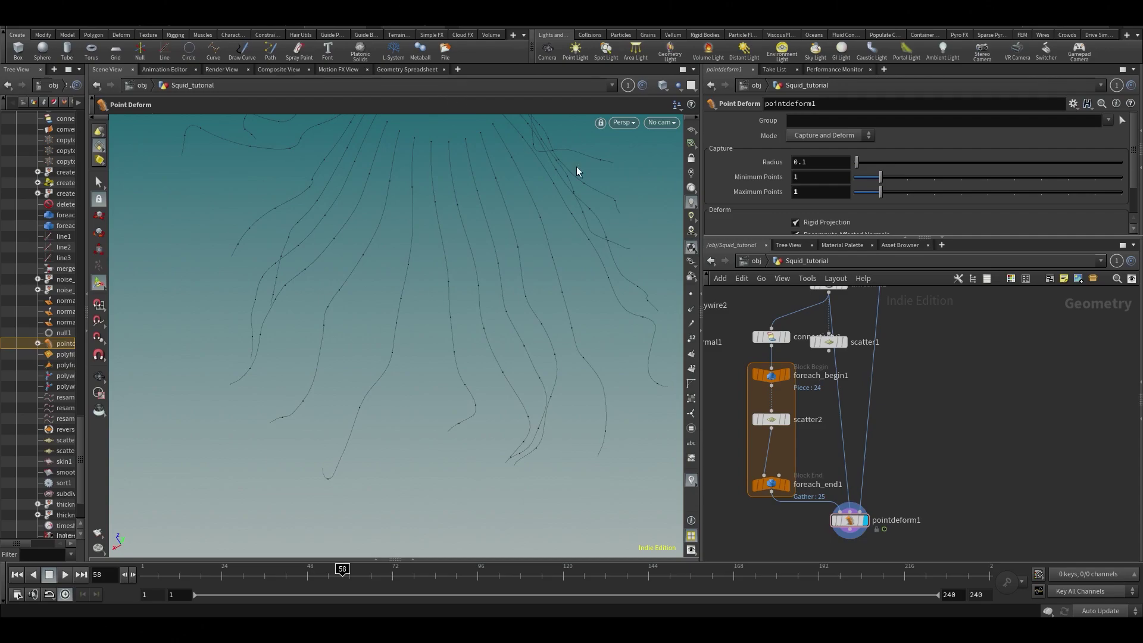
Step: Set pointdeform1's Radius to 0.51 and Maximum Points to 2, and start playback
left_click_drag(852, 166, 884, 162)
key("Up")
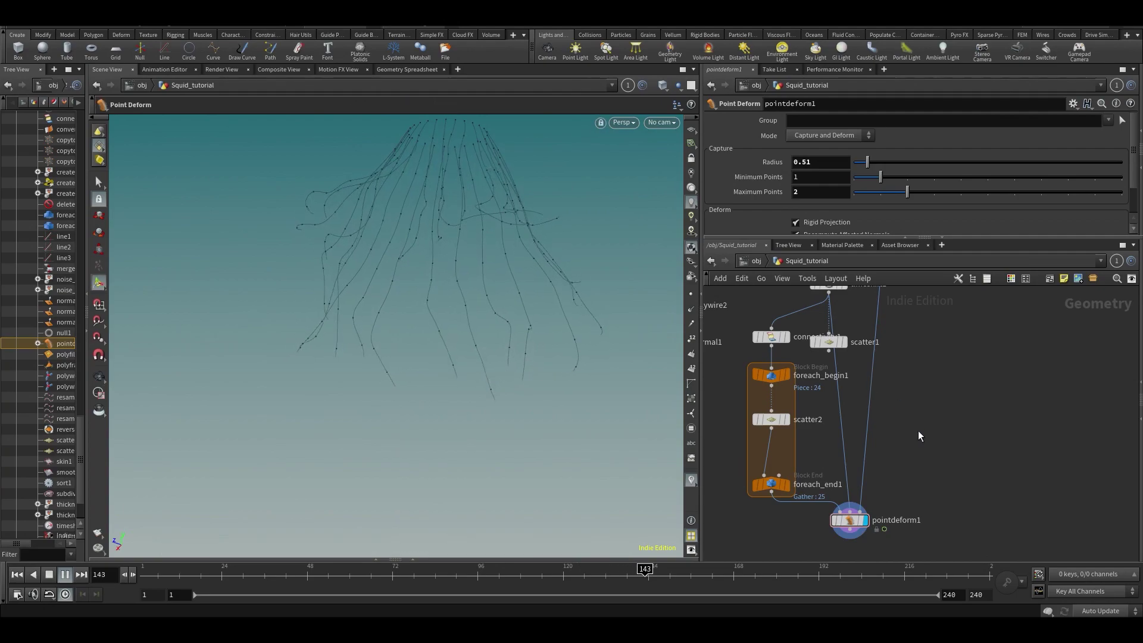
Step: Examine from several angles whether the deformed points stay on the tentacle curves during playback
key("Escape")
middle_click_drag(429, 279, 446, 329, "alt")
right_click_drag(447, 329, 443, 313, "alt")
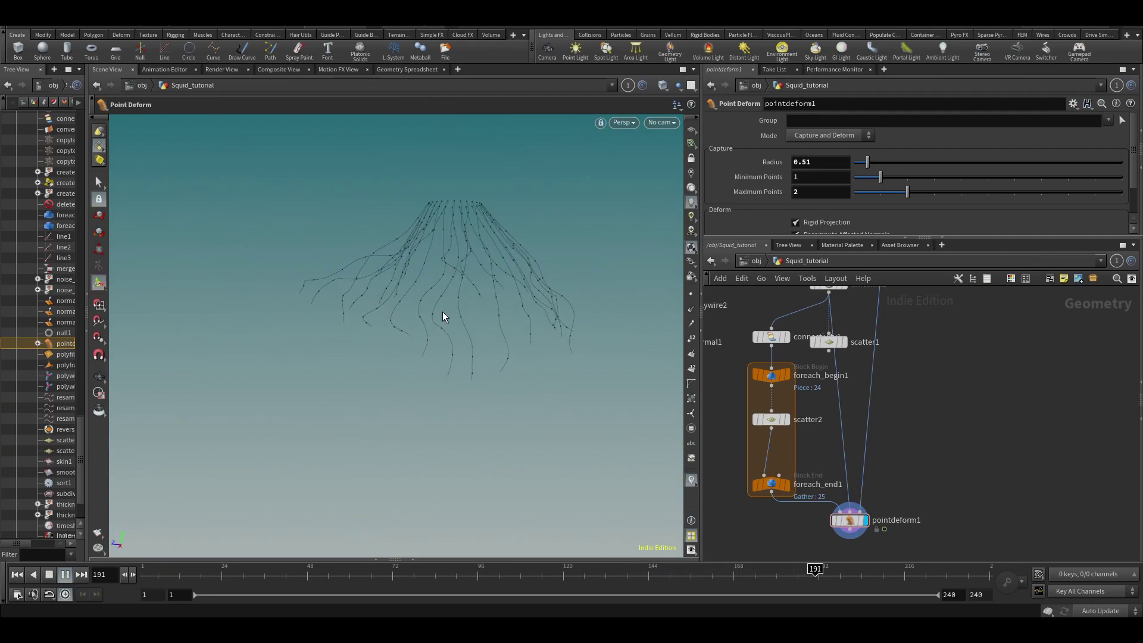
left_click_drag(443, 313, 464, 286, "alt")
key("Return")
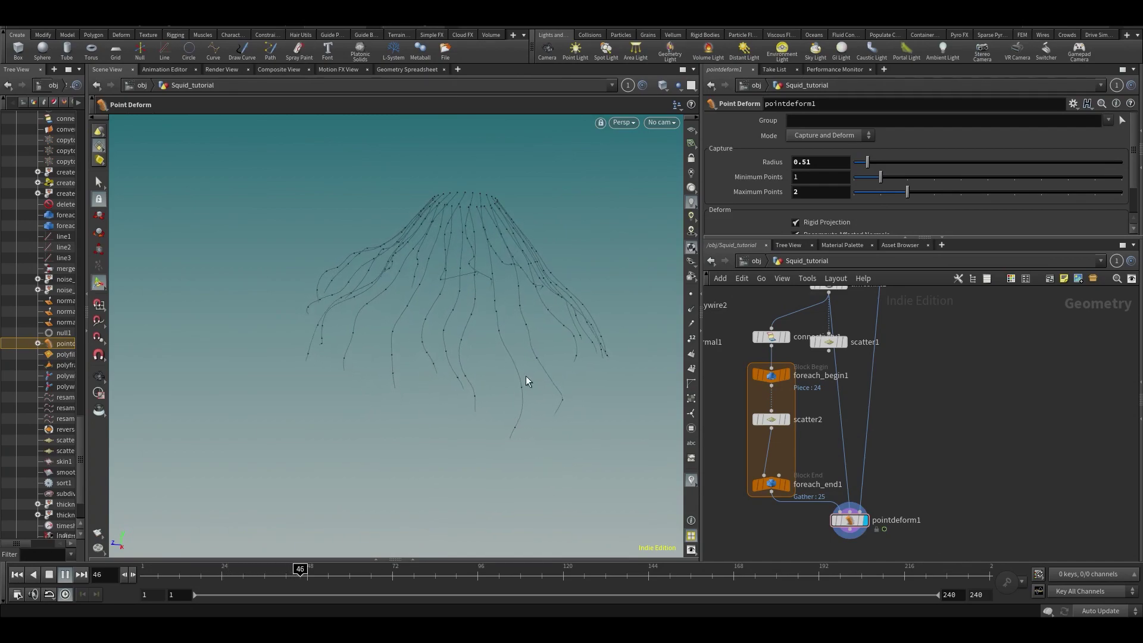
key("Escape")
left_click_drag(500, 382, 356, 335)
key("Return")
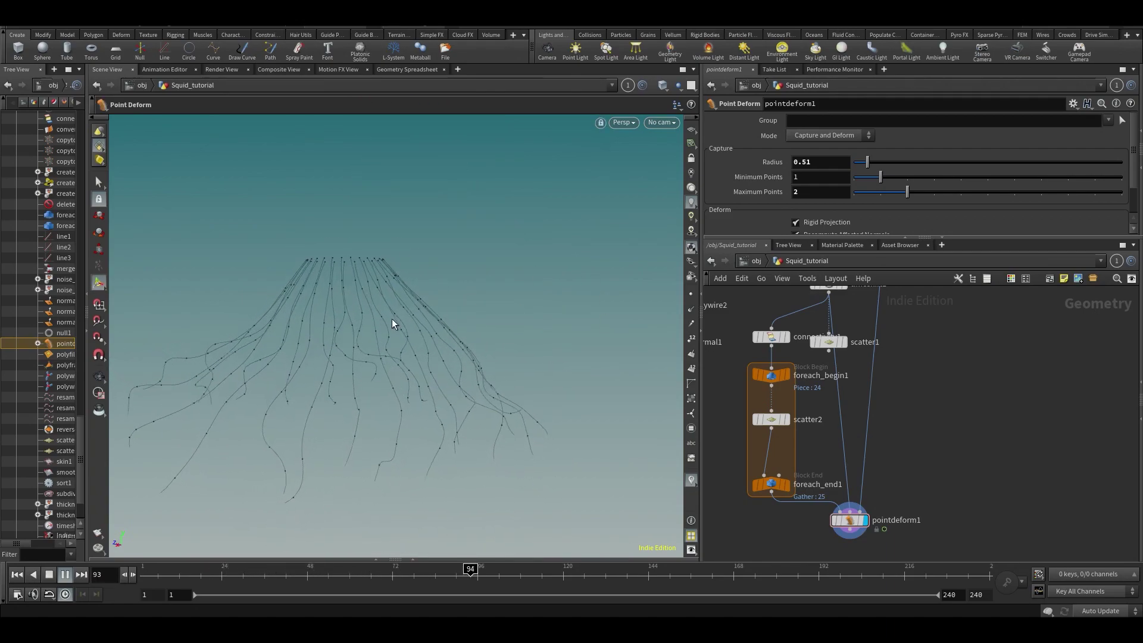
Step: Examine from another angle how the deformed points follow the tentacle curves, playing the animation and scrubbing to frame 132
key("Escape")
key("Return")
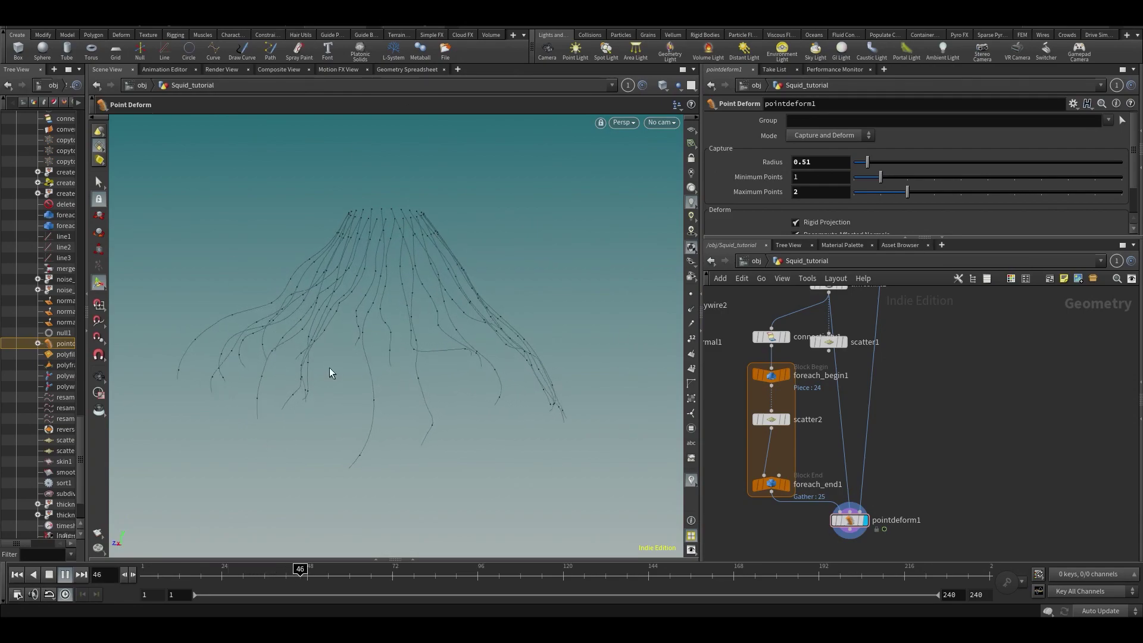
key("Escape")
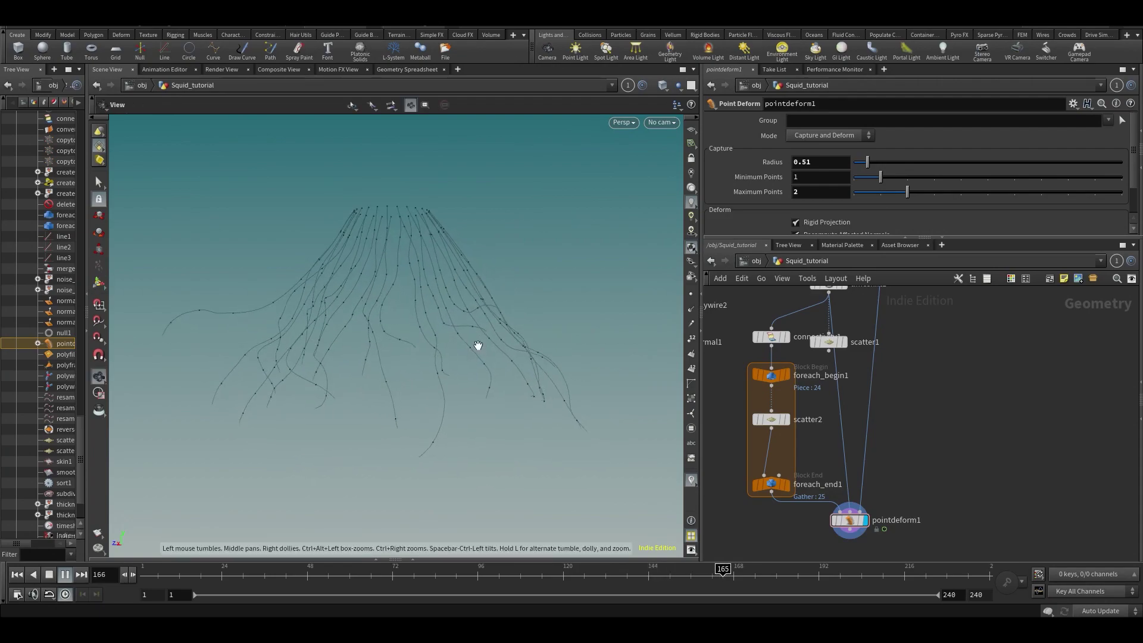
left_click_drag(411, 357, 388, 393, "alt")
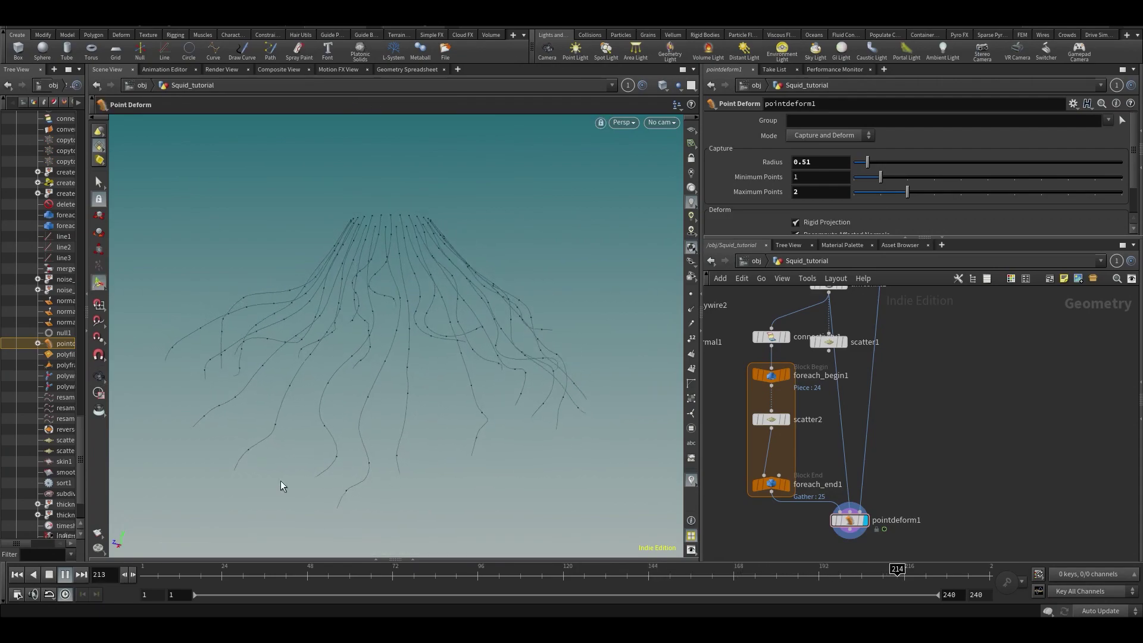
left_click_drag(409, 575, 605, 567)
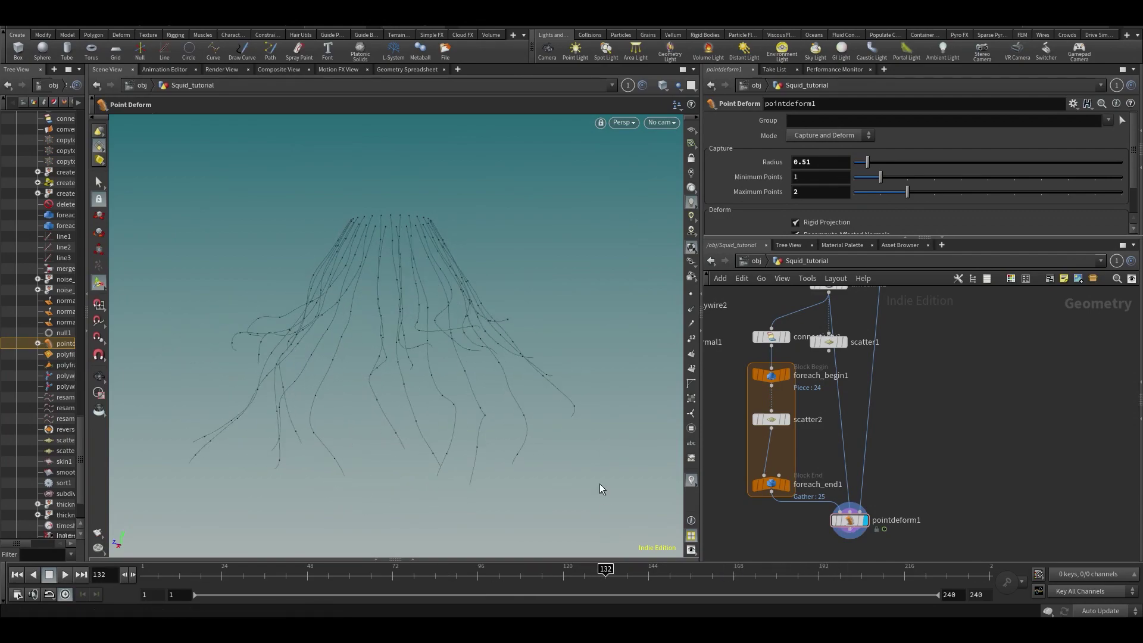
key("Up")
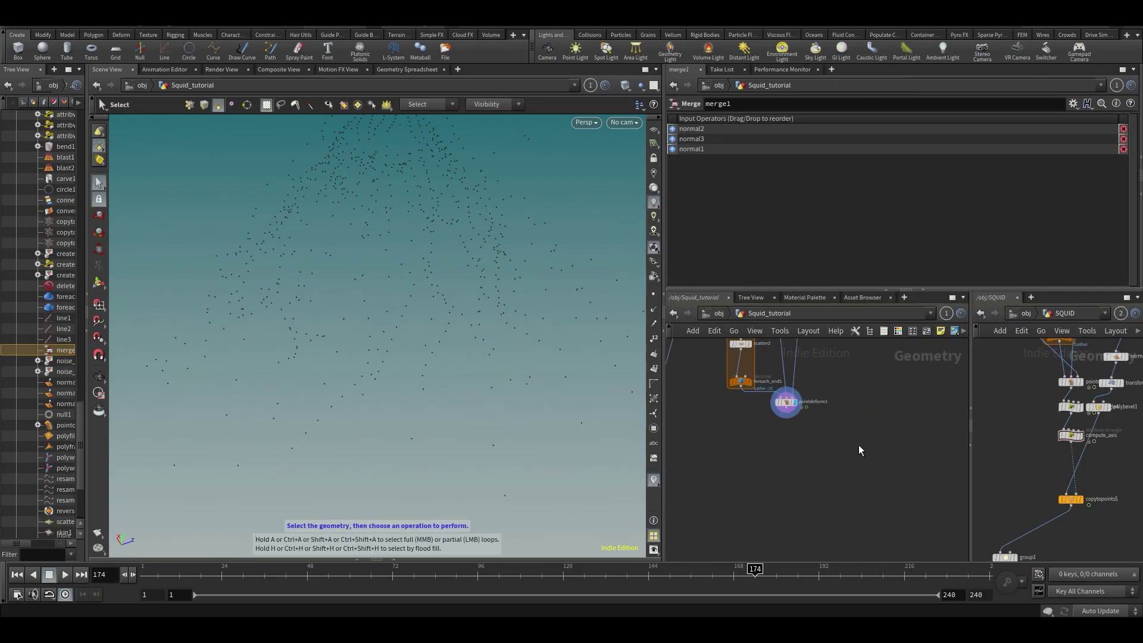
Step: Add a Copy to Points node that uses pointdeform1's output as target points, and turn on Pack and Instance
key("Tab")
type("c")
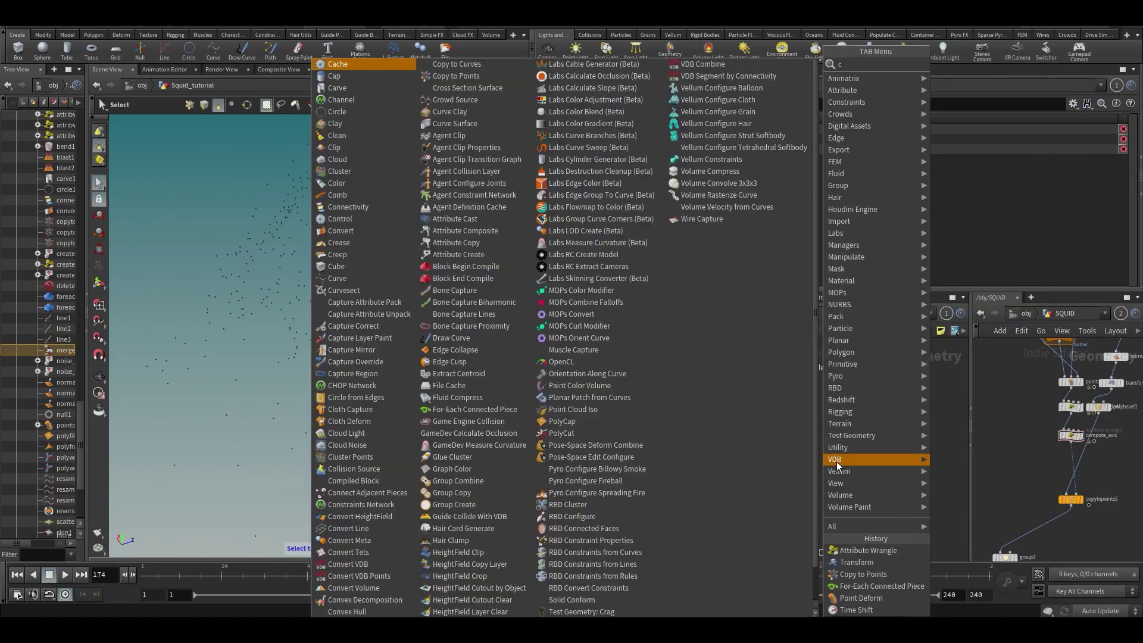
type("opytop")
key("Return")
left_click(716, 450)
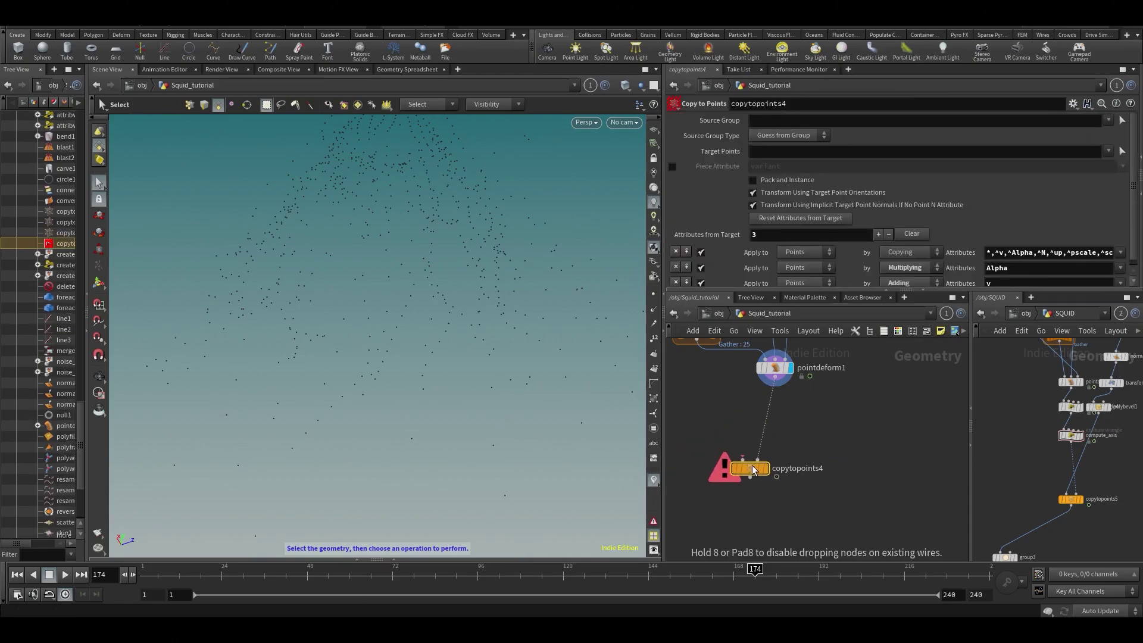
left_click(778, 183)
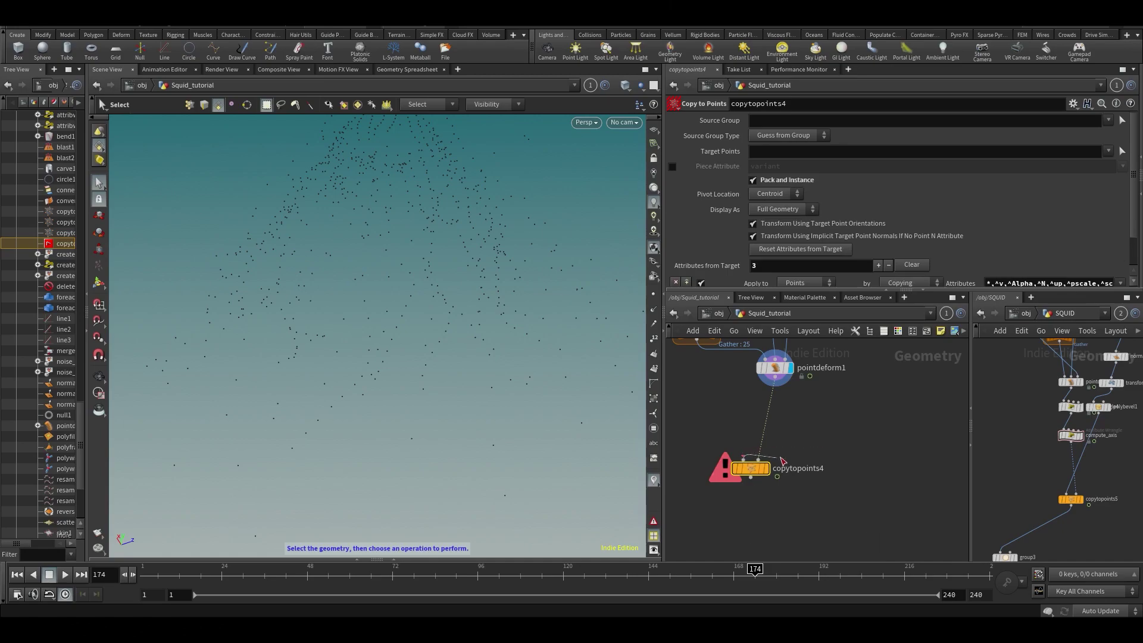
Step: Wire the knob geometry into copytopoints4's source input and display the copied knobs
left_click_drag(807, 447, 828, 441)
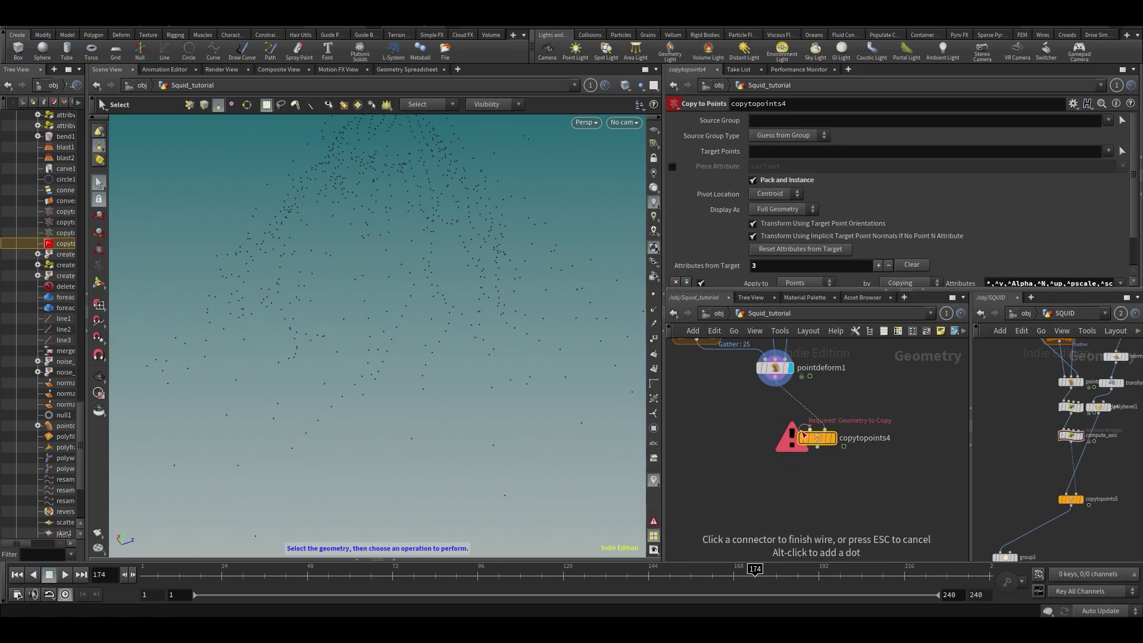
middle_click_drag(823, 404, 810, 505)
scroll(810, 504, "down", 3)
middle_click_drag(834, 441, 867, 454)
left_click(861, 421)
scroll(866, 457, "up", 3)
middle_click_drag(867, 519, 892, 418)
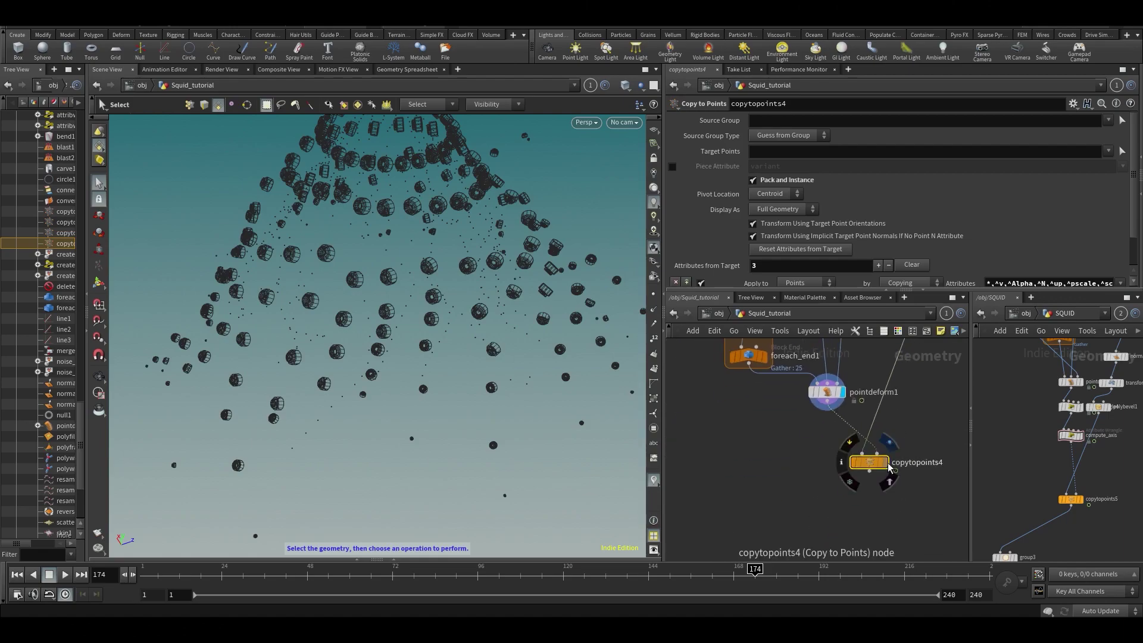
left_click(887, 464)
scroll(416, 292, "up", 5)
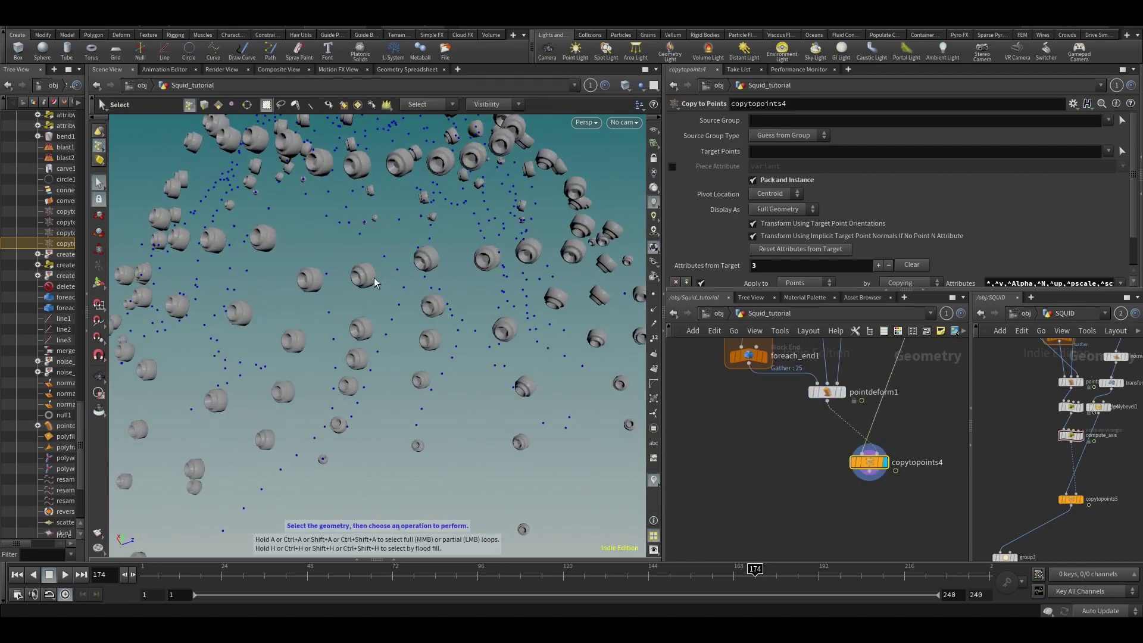
Step: Compare the copied knobs with pointdeform1's bare points, and scrub the timeline back to frame 1 to check their placement
middle_click_drag(787, 470, 781, 512)
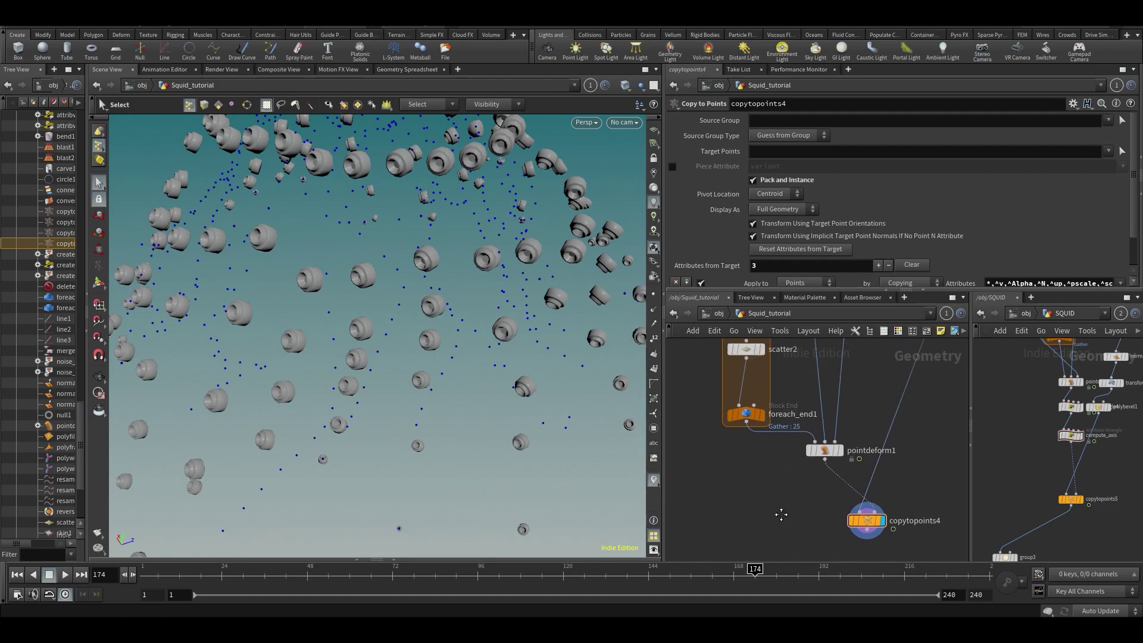
key("Return")
key("s")
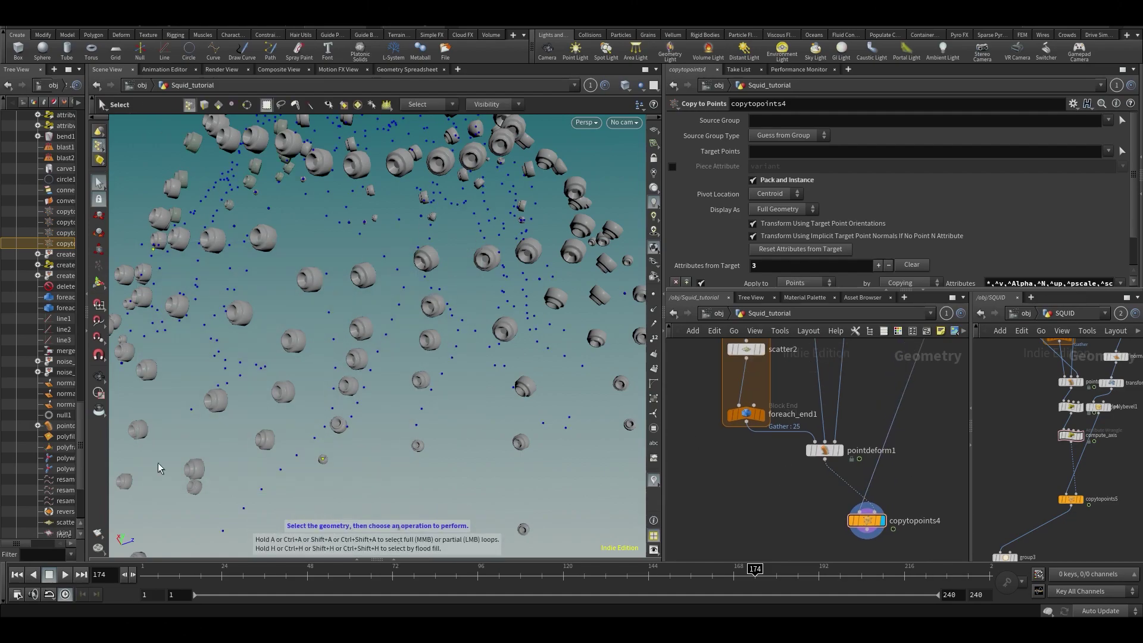
middle_click_drag(908, 492, 832, 450)
scroll(860, 543, "down", 2)
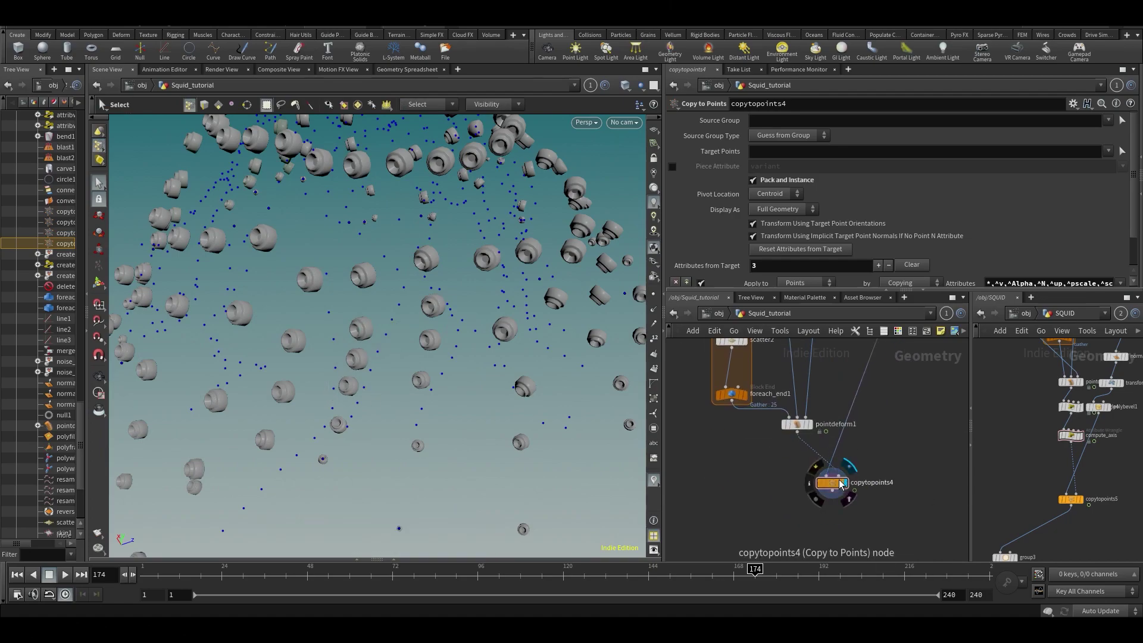
left_click(811, 414)
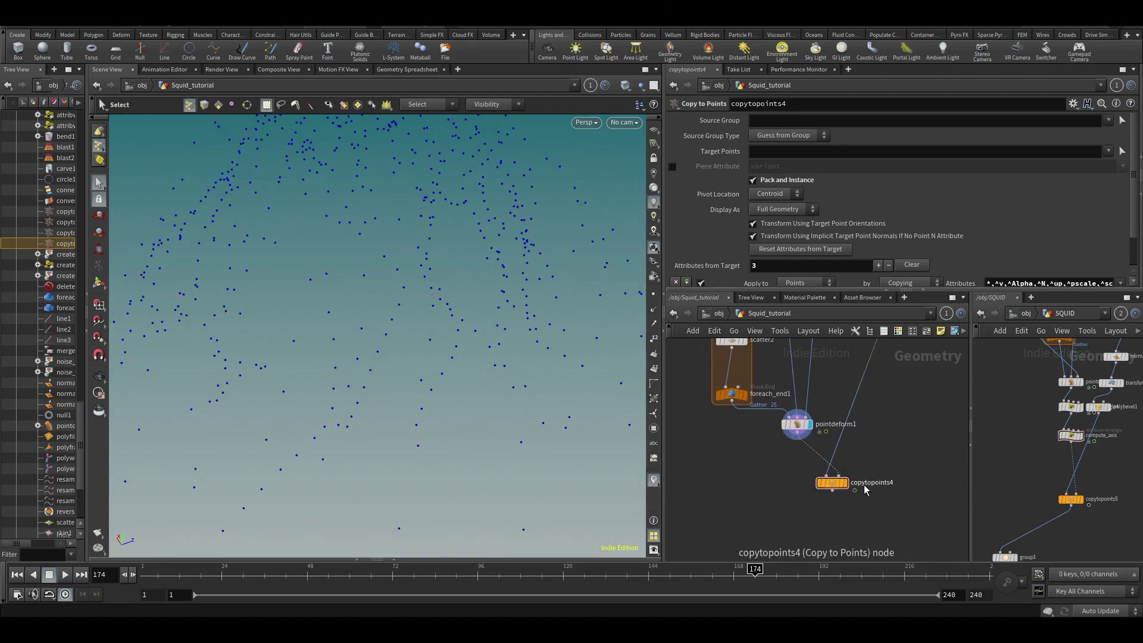
left_click(850, 471)
left_click_drag(363, 297, 262, 250, "alt")
left_click_drag(417, 572, 401, 570)
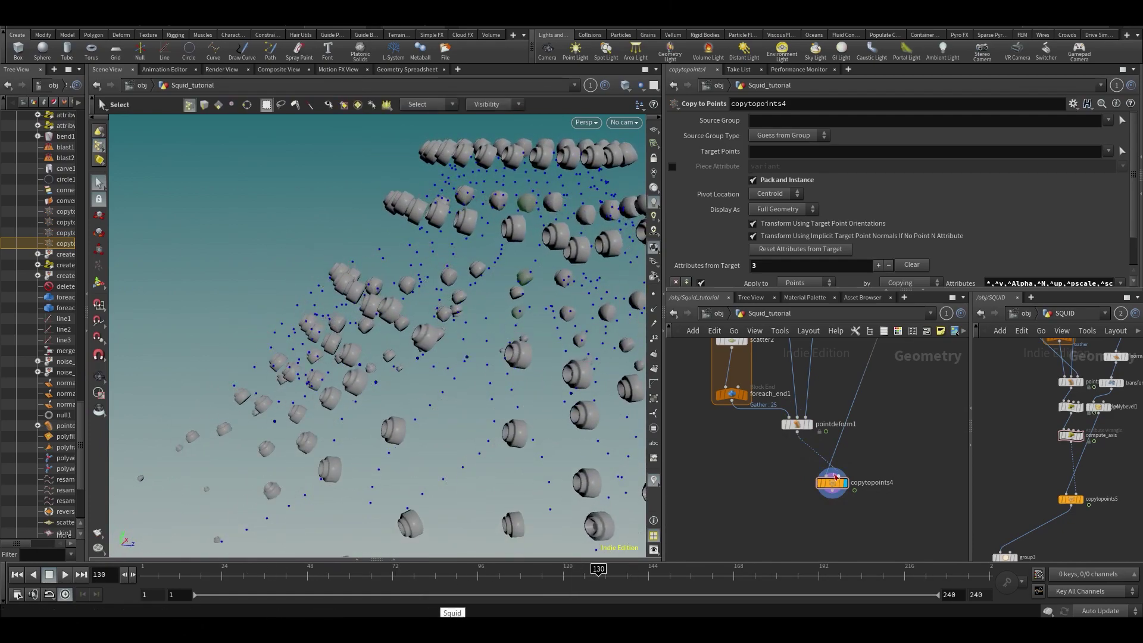
middle_click_drag(773, 469, 768, 472)
left_click_drag(239, 577, 144, 575)
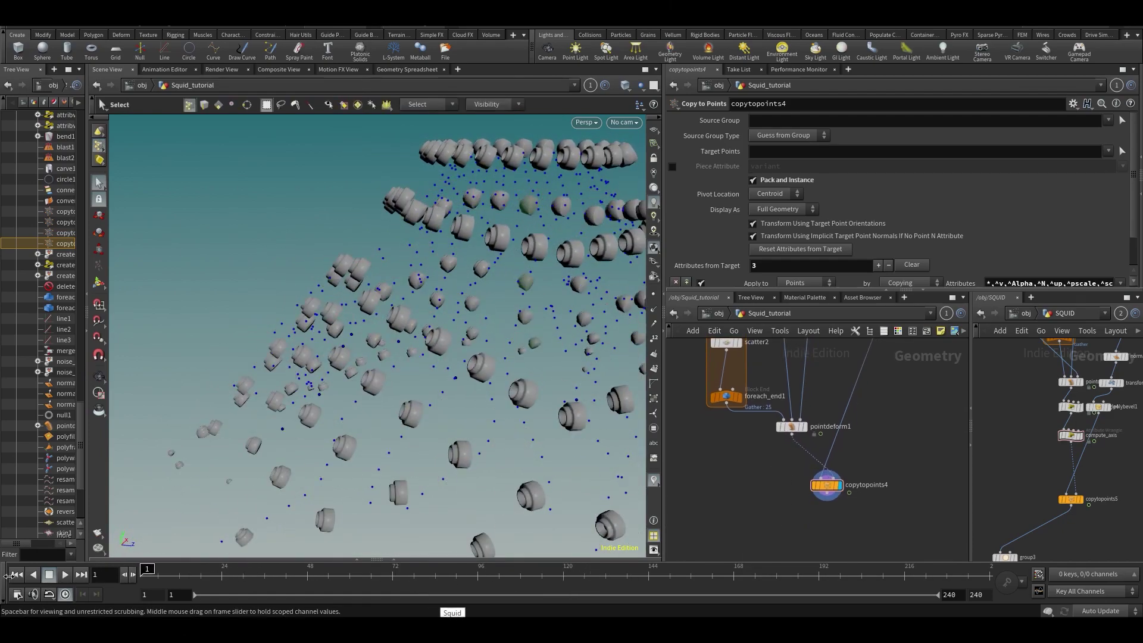
Step: Try isolating a few selected knobs below copytopoints4 with a Blast node set to delete non-selected, and remove that node
left_click_drag(506, 420, 419, 381, "alt")
left_click_drag(417, 382, 382, 436)
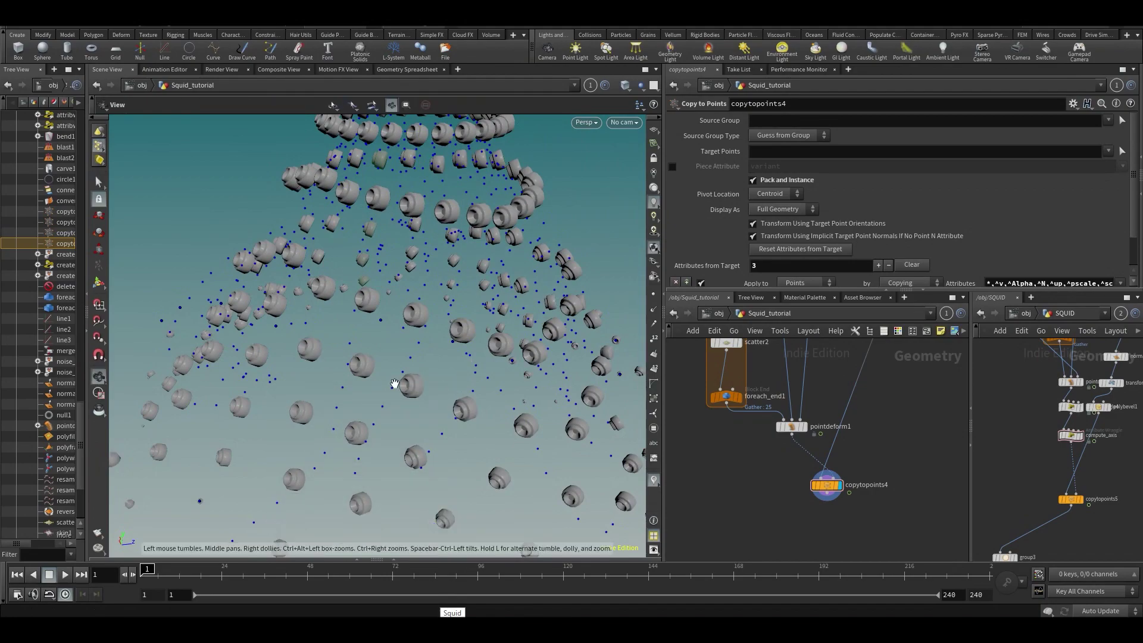
right_click_drag(395, 383, 393, 340, "alt")
key("Delete")
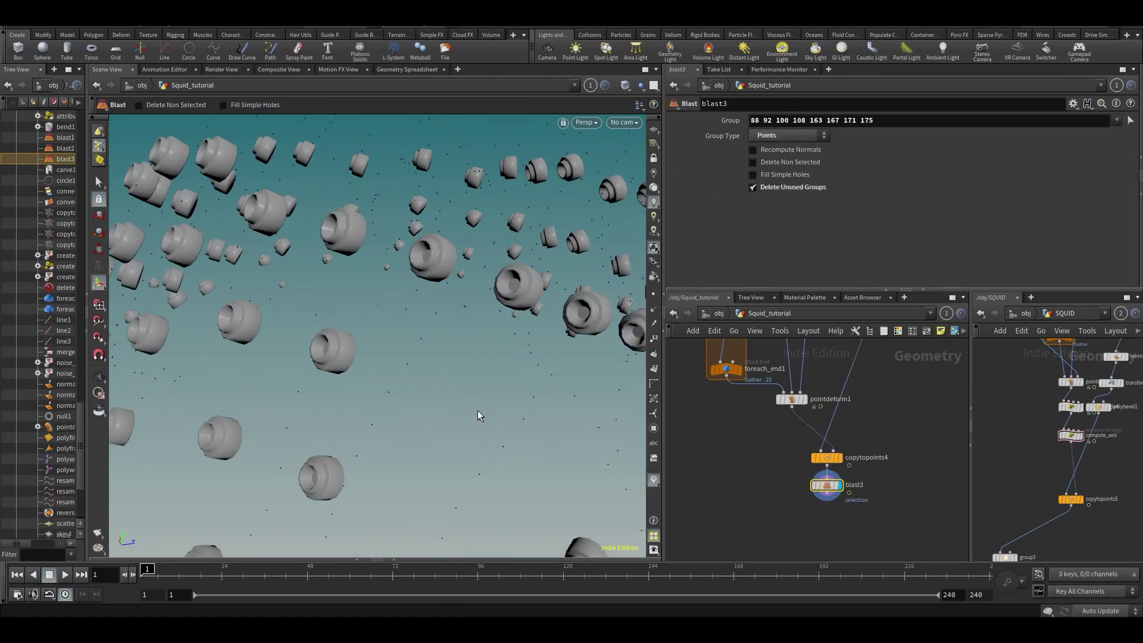
left_click(780, 163)
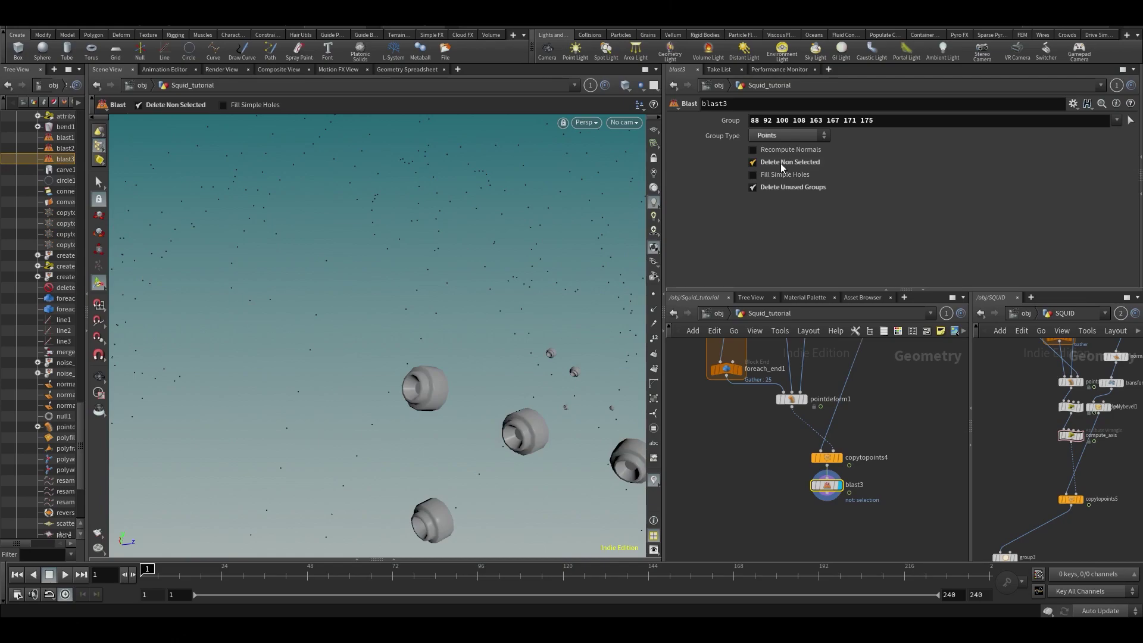
left_click(780, 163)
left_click_drag(868, 483, 869, 480)
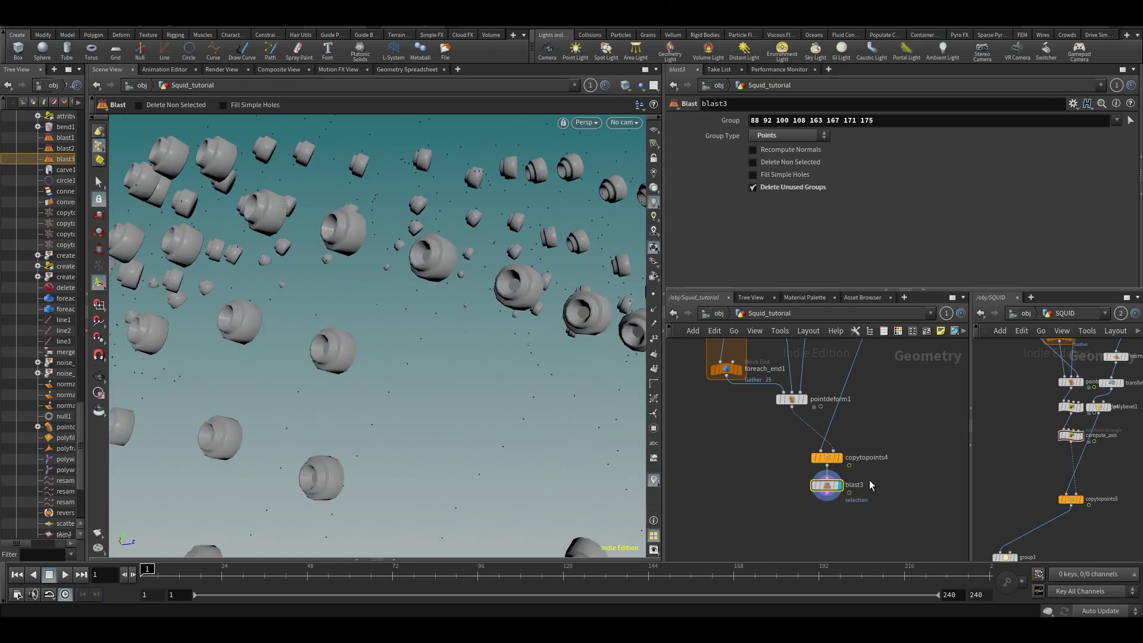
key("Delete")
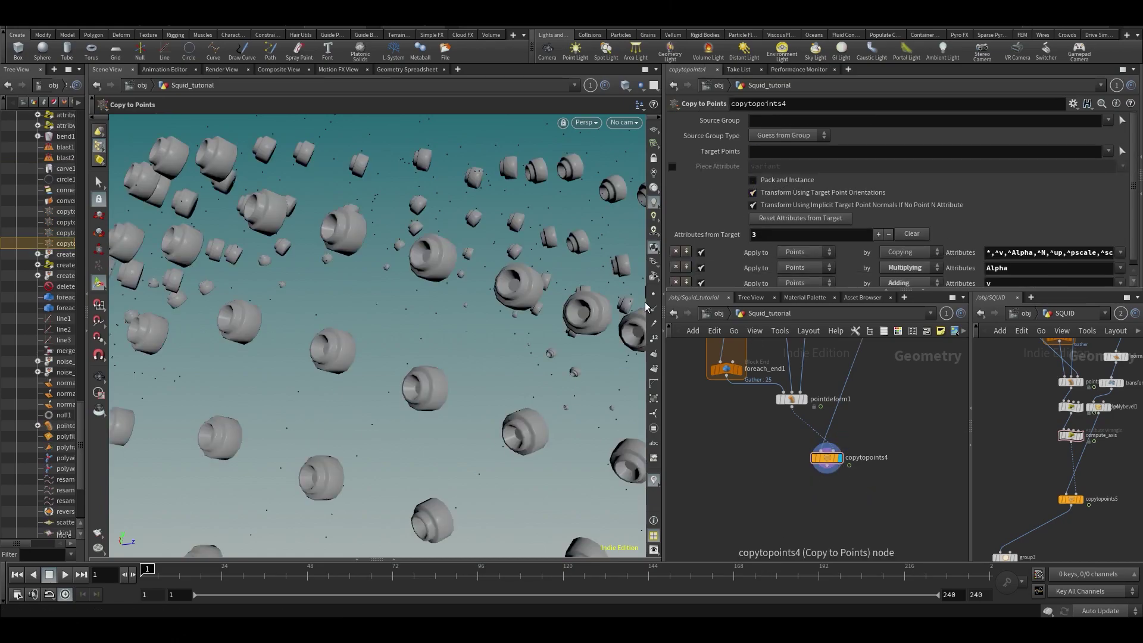
Step: Briefly show the points on the copied knobs to inspect their geometry, hide them again, and save the scene
left_click(653, 293)
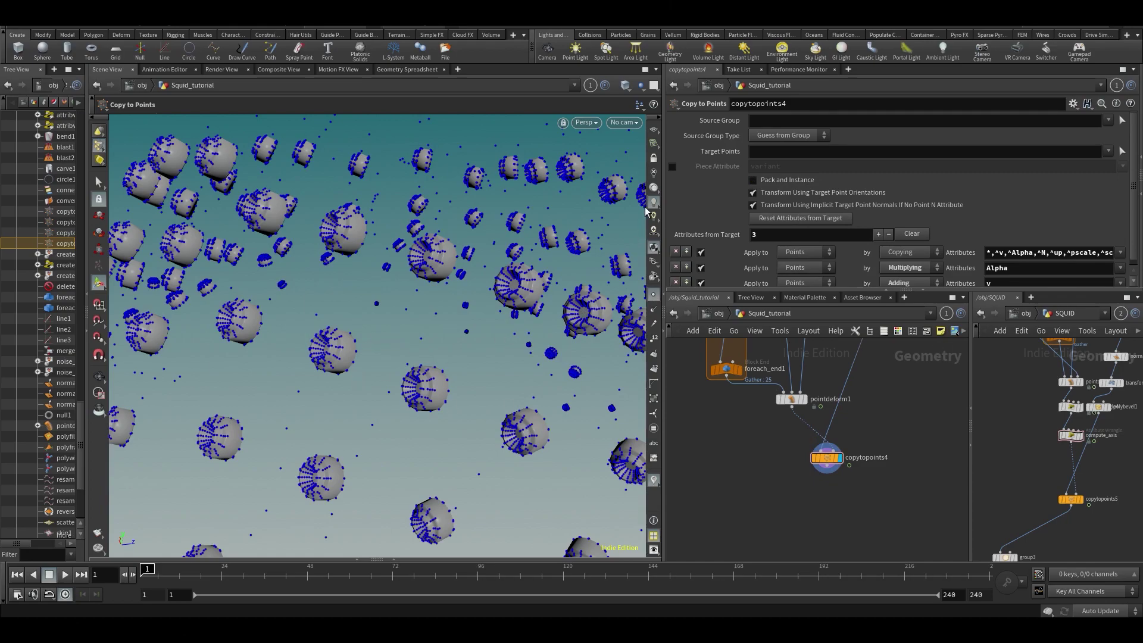
left_click(653, 294)
scroll(332, 357, "down", 5)
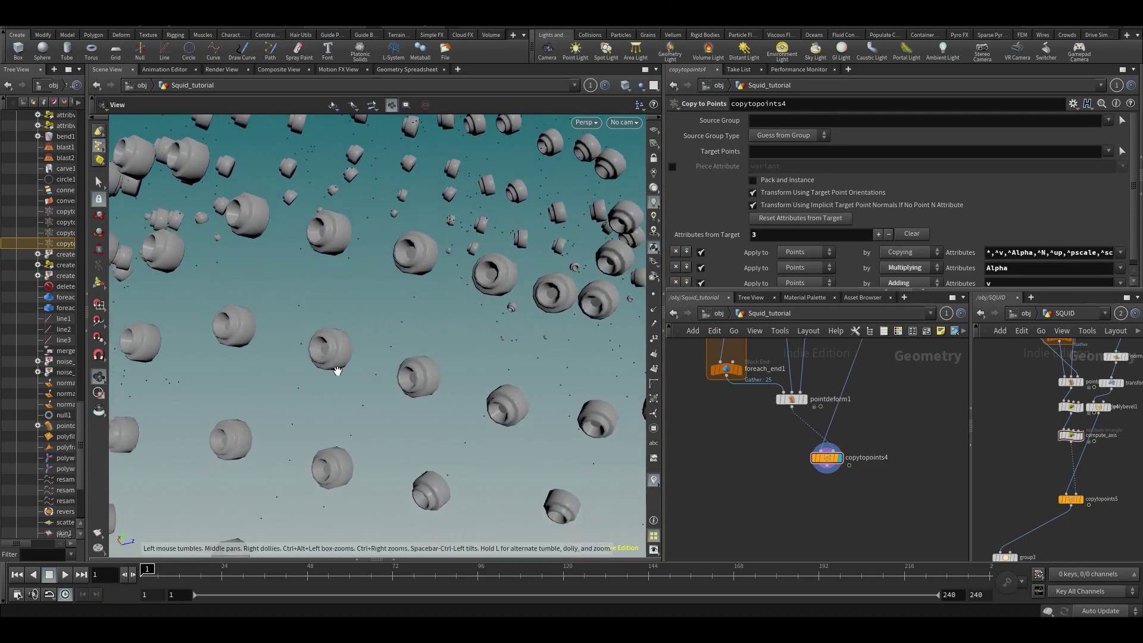
key("ctrl+s")
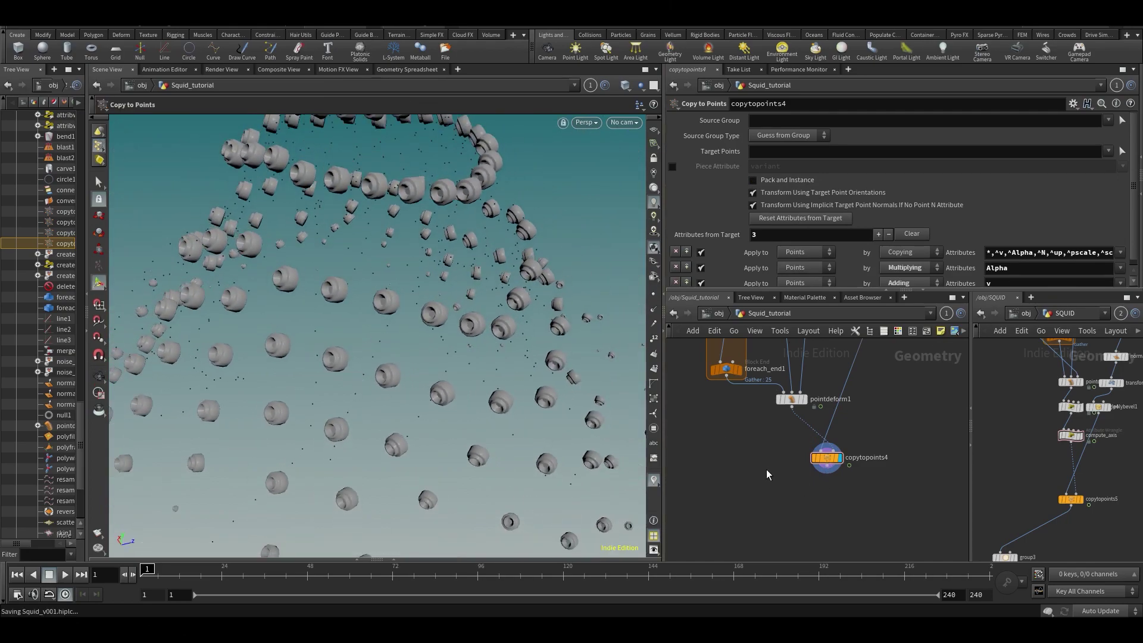
Step: Overlay the IN_KNOBS curves as a template and examine how the knobs sit on them during playback, then hide the overlay
middle_click_drag(764, 434, 766, 516)
middle_click_drag(827, 419, 849, 555)
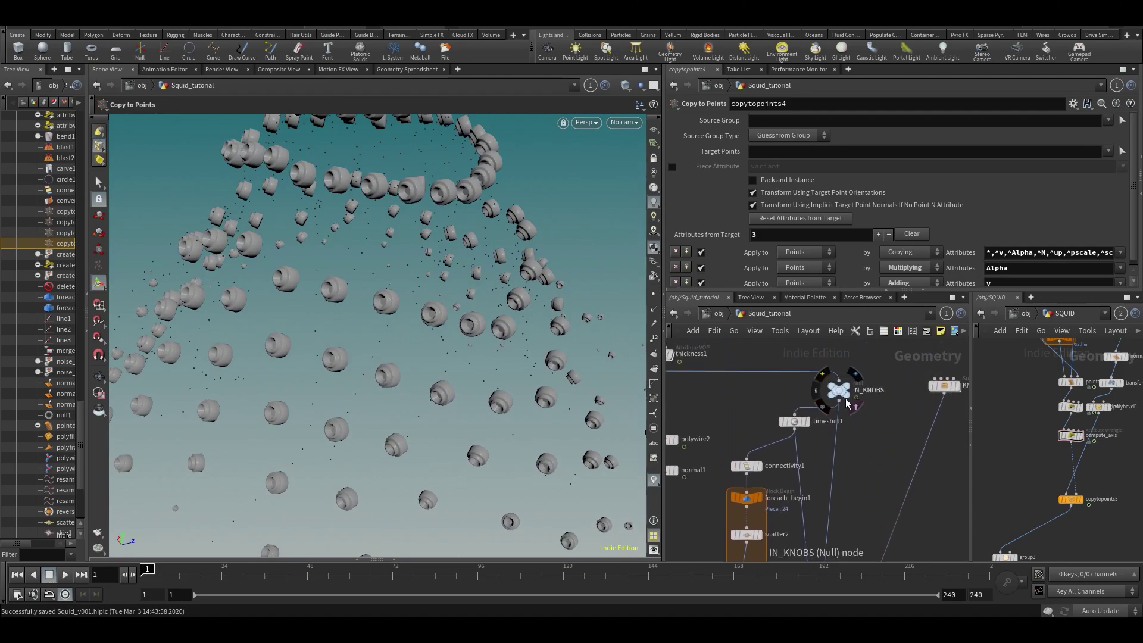
key("Up")
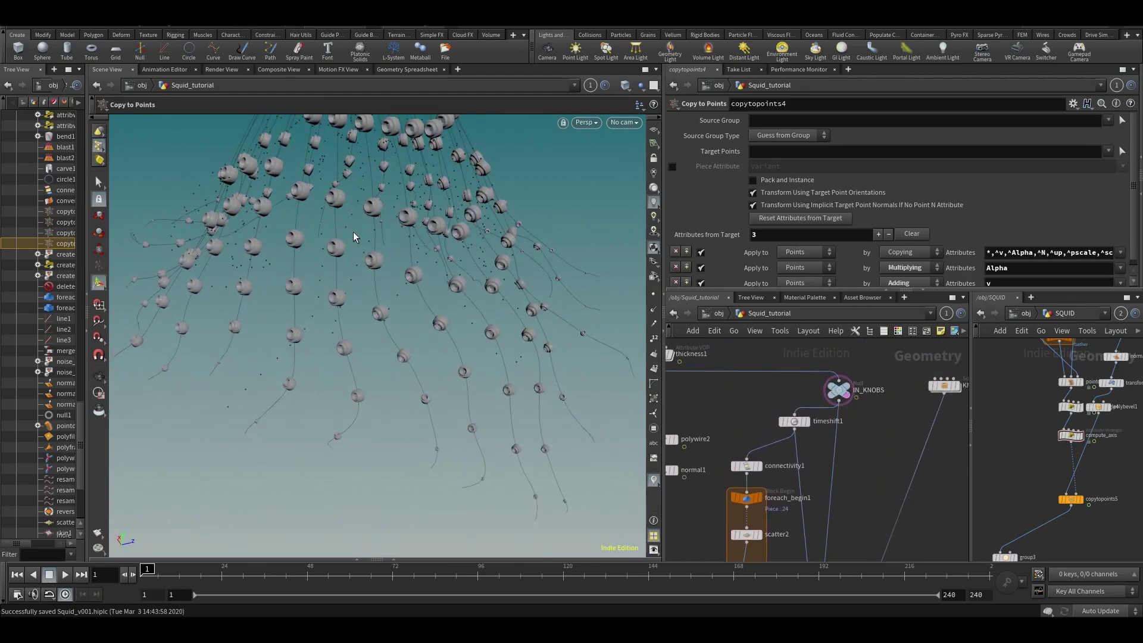
left_click_drag(353, 237, 470, 290)
left_click_drag(469, 341, 389, 333)
middle_click_drag(829, 431, 824, 424)
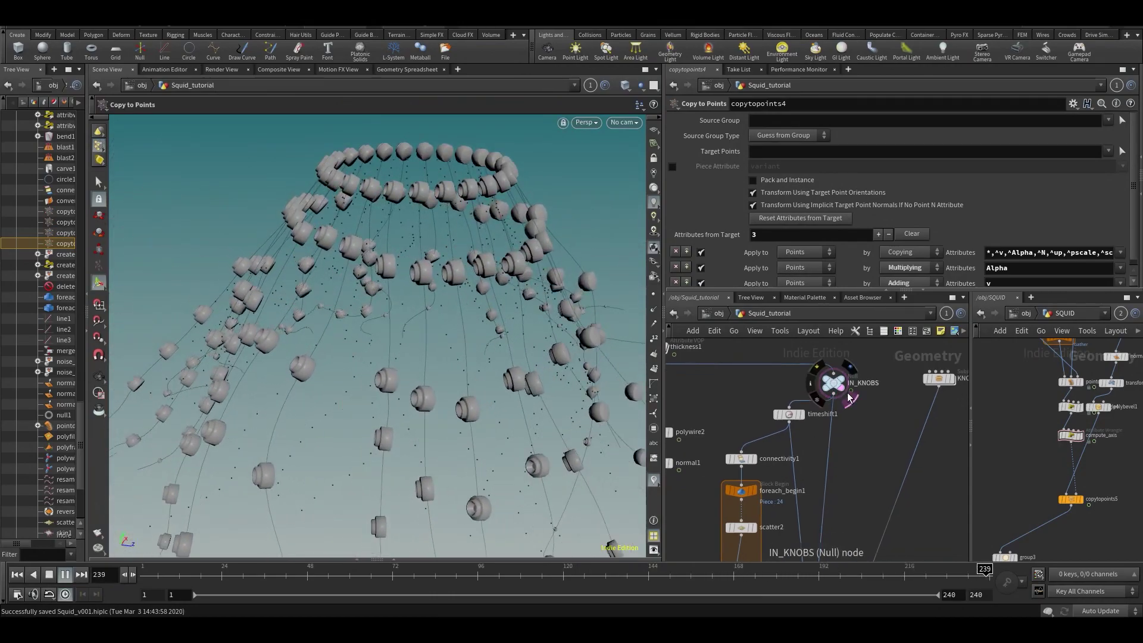
left_click(849, 407)
left_click_drag(464, 339, 413, 215)
right_click_drag(414, 215, 376, 276)
key("Return")
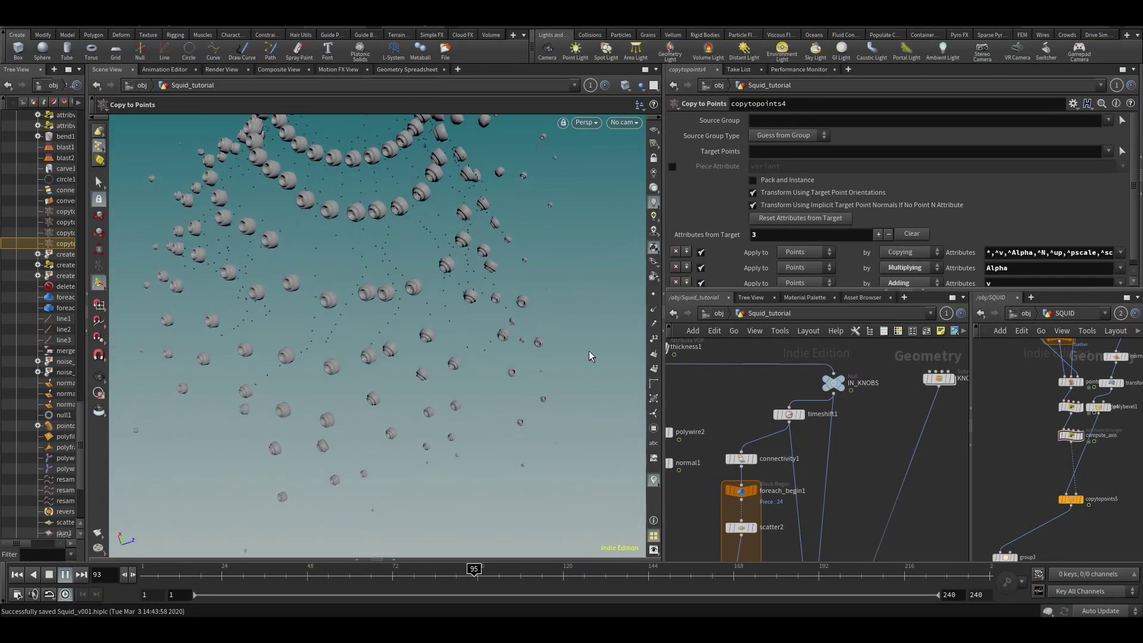
Step: Display IN_KNOBS and examine the point normals along its tentacle curves during playback and at frame 75, then hide the normals
left_click(848, 372)
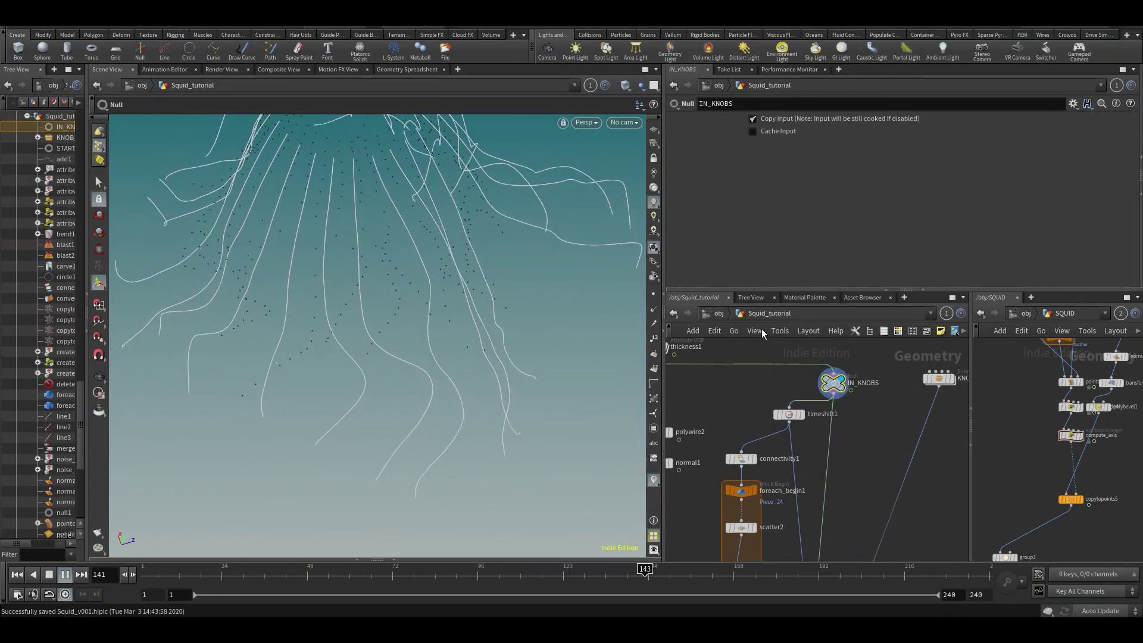
left_click(832, 383)
left_click(653, 294)
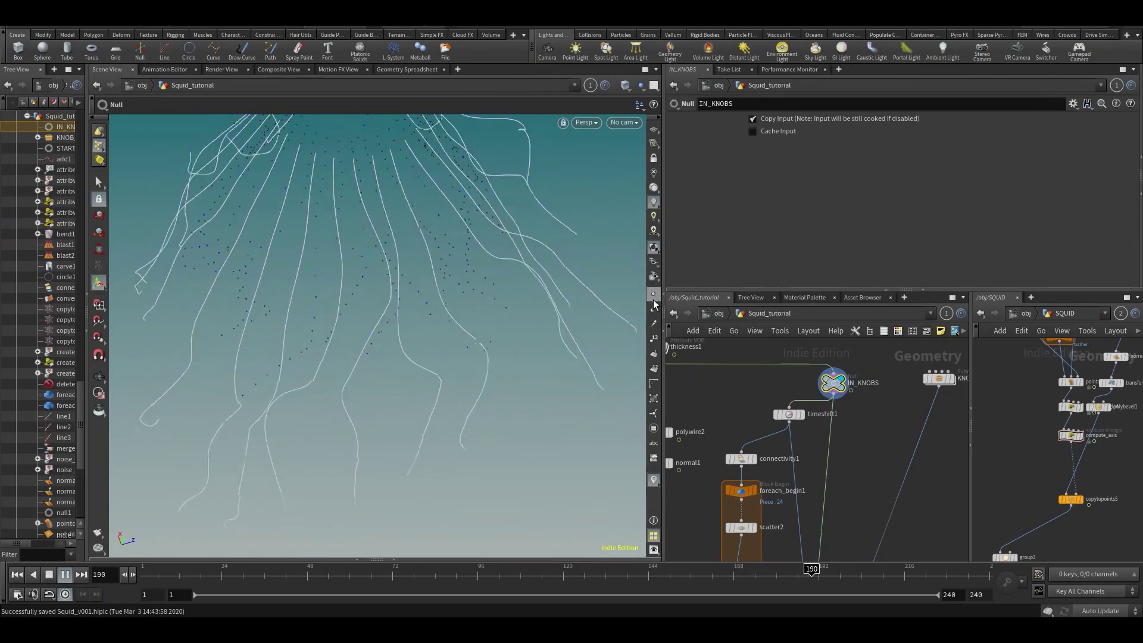
left_click(653, 309)
left_click(653, 322)
middle_click_drag(899, 488, 879, 403)
scroll(848, 430, "down", 5)
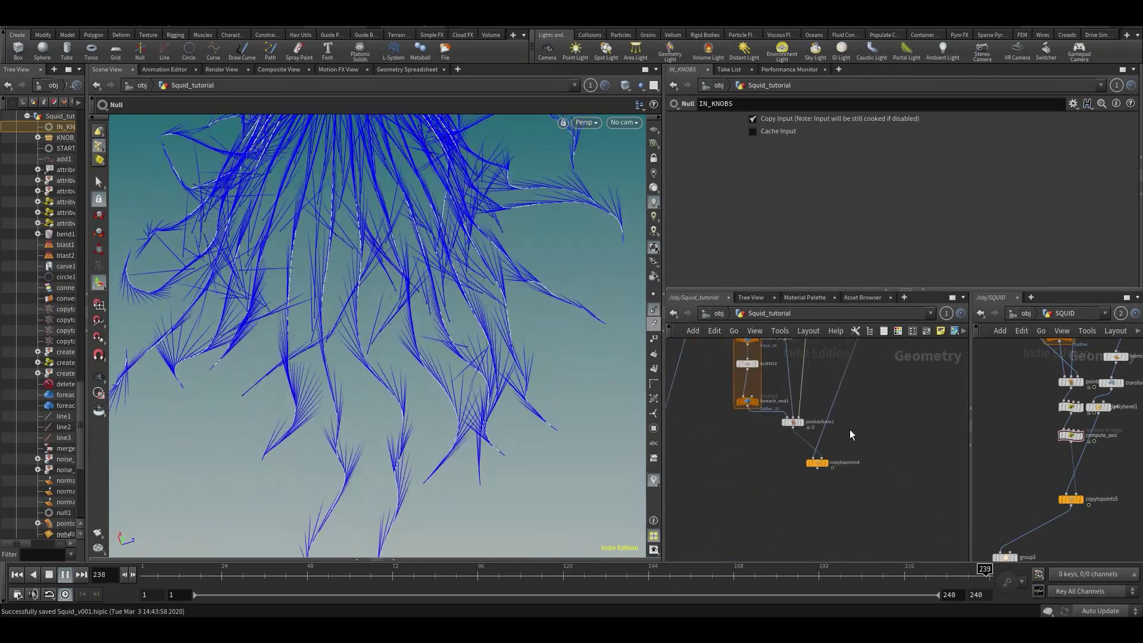
middle_click_drag(851, 485, 815, 360)
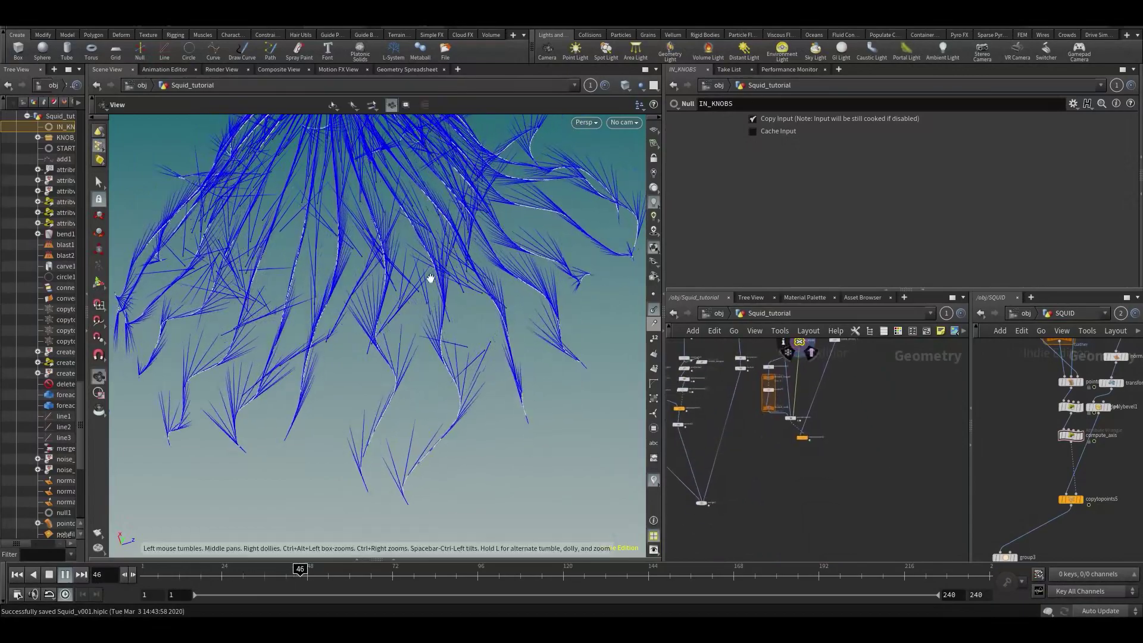
scroll(427, 280, "up", 5)
left_click(403, 570)
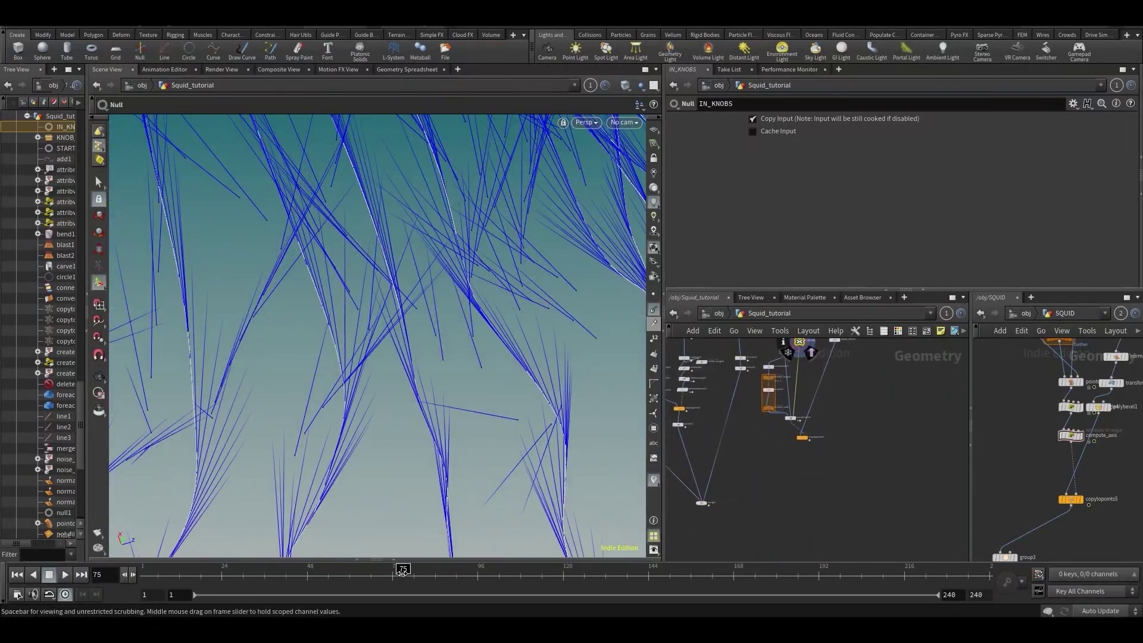
left_click(654, 311)
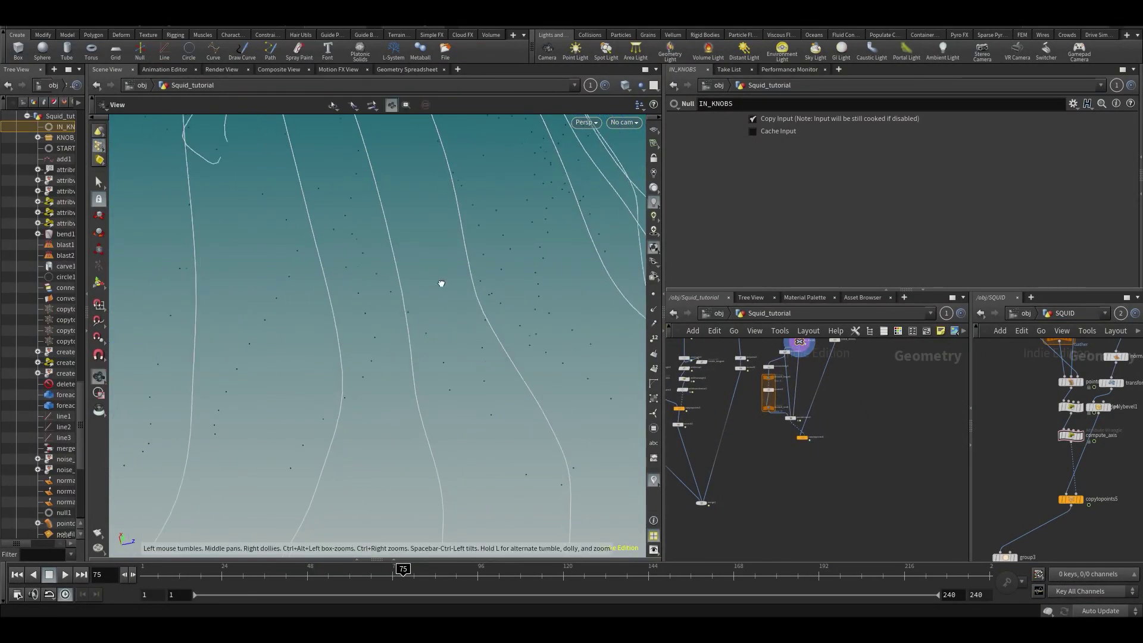
Step: Review the tentacle curves at another frame, then display pointdeform1, foreach_end1 and copytopoints4 in turn to compare the scattered points and copied knobs
left_click(466, 570)
scroll(848, 419, "up", 3)
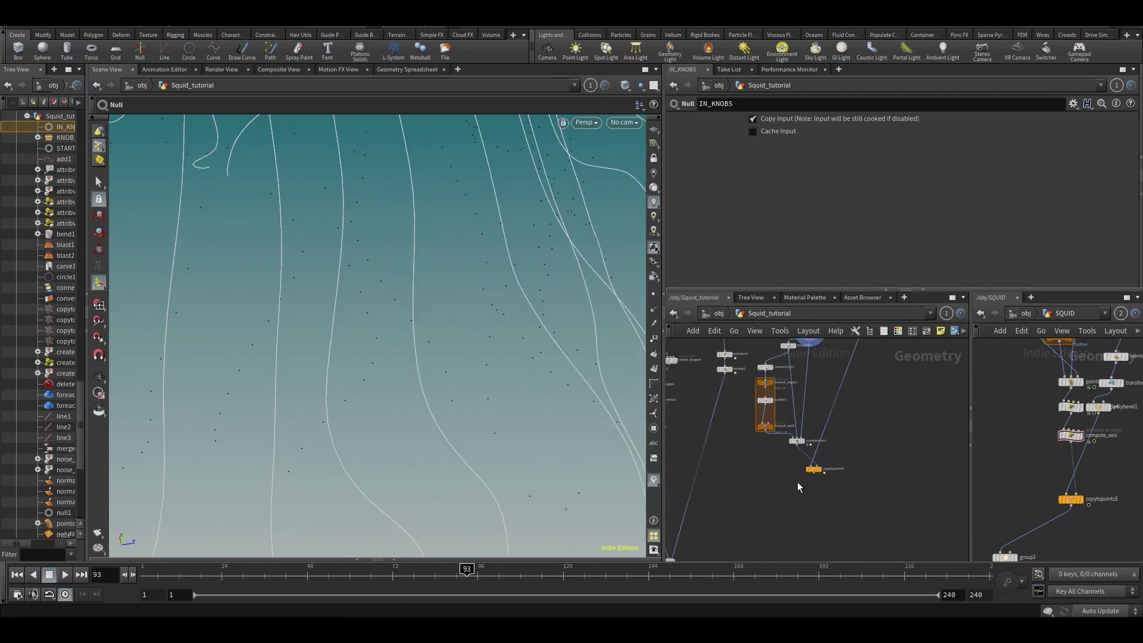
scroll(827, 494, "up", 2)
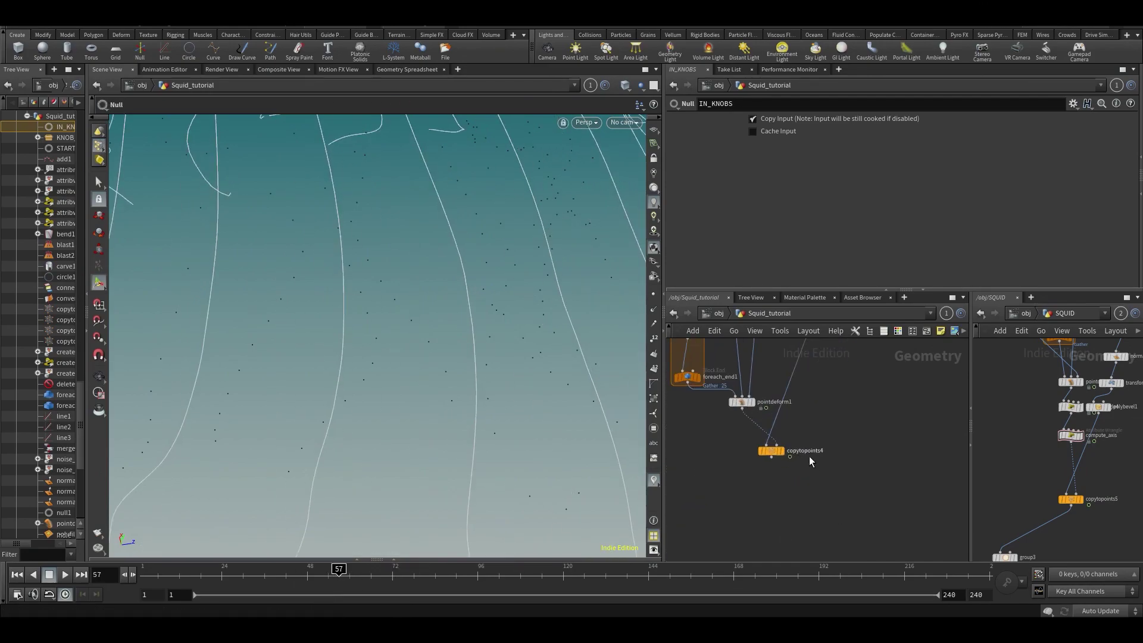
left_click(742, 404)
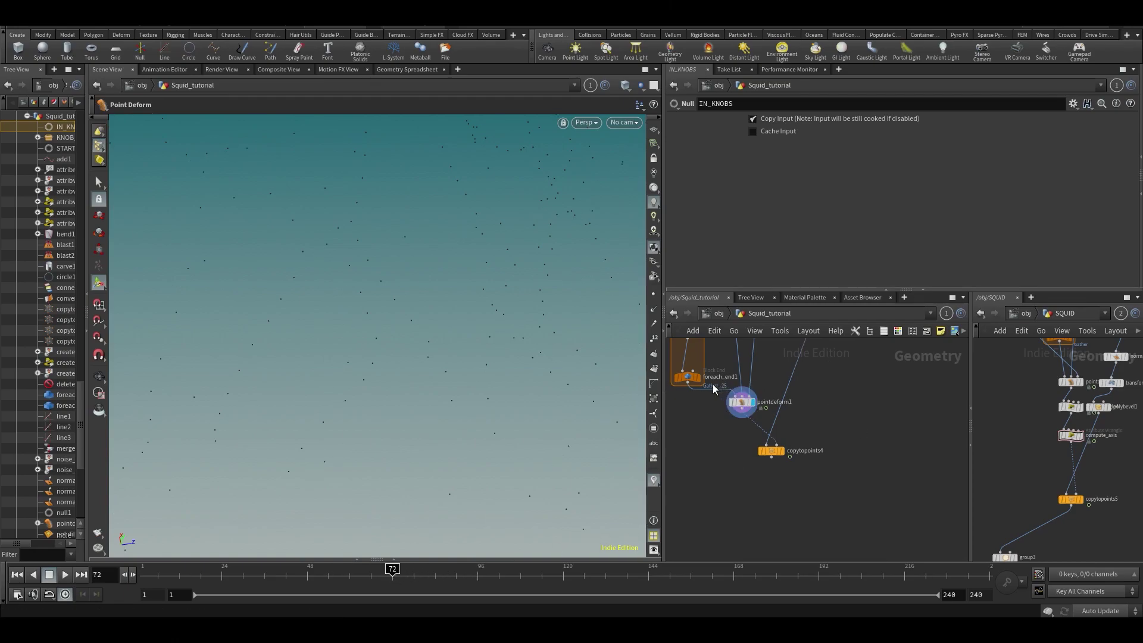
left_click(698, 377)
middle_click_drag(827, 436, 829, 480)
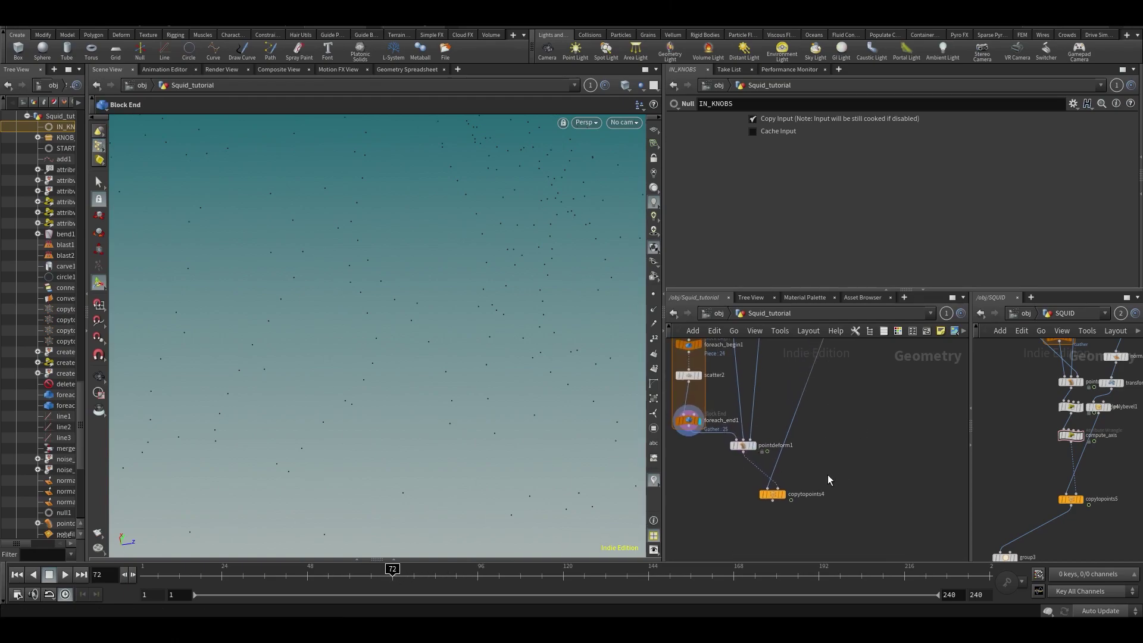
left_click(782, 494)
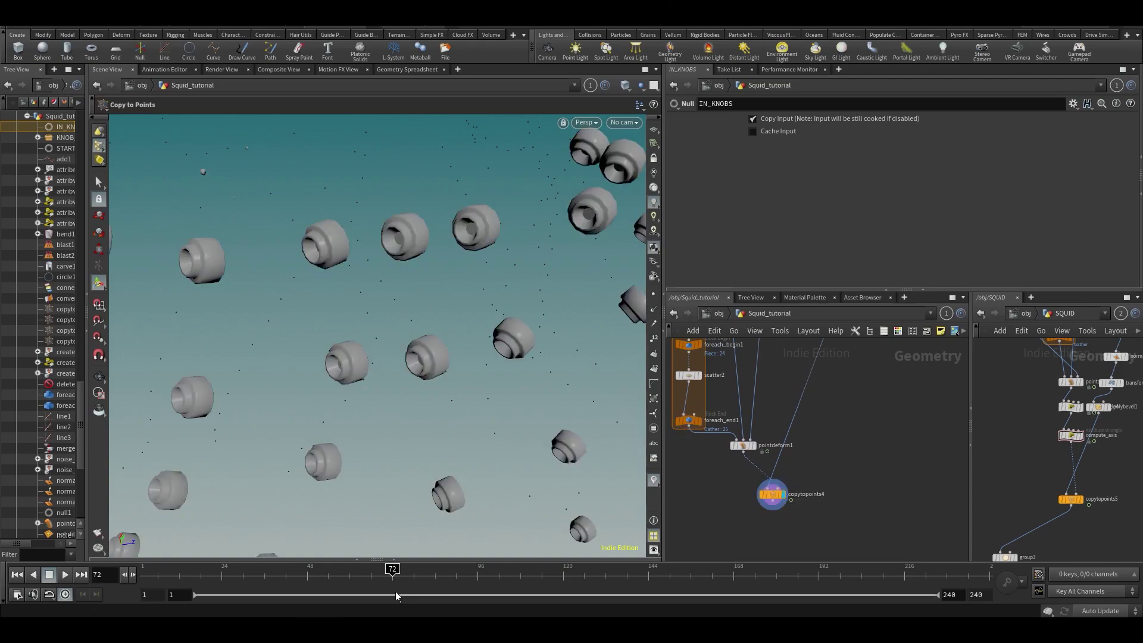
Step: Go to frame 56, save the scene, and examine the orientation of the copied knobs from several angles
left_click(336, 579)
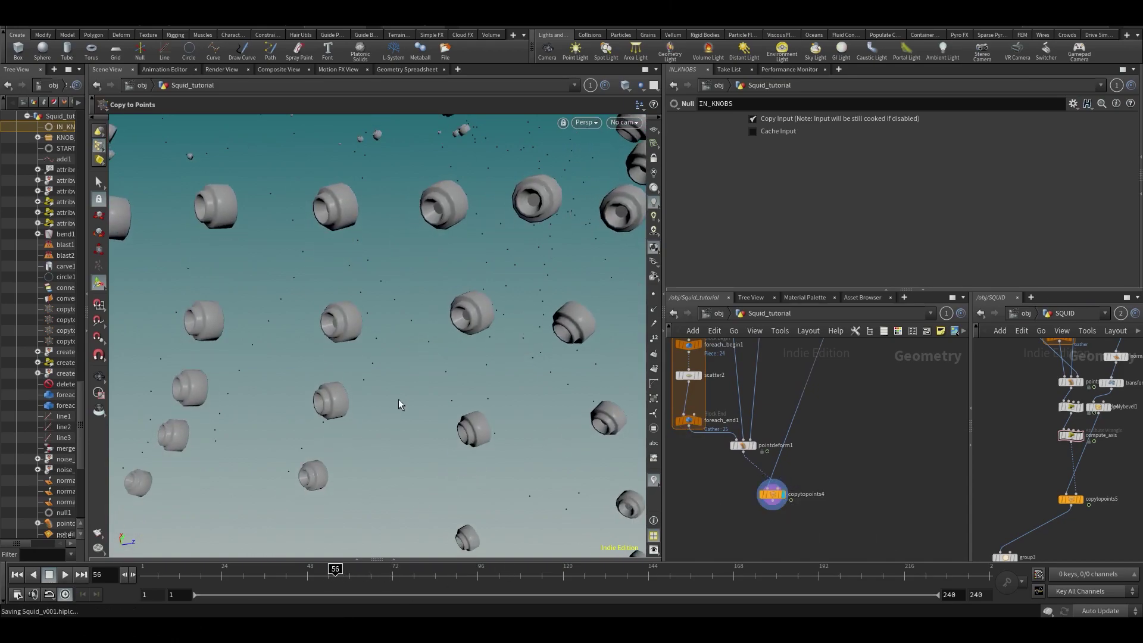
key("space")
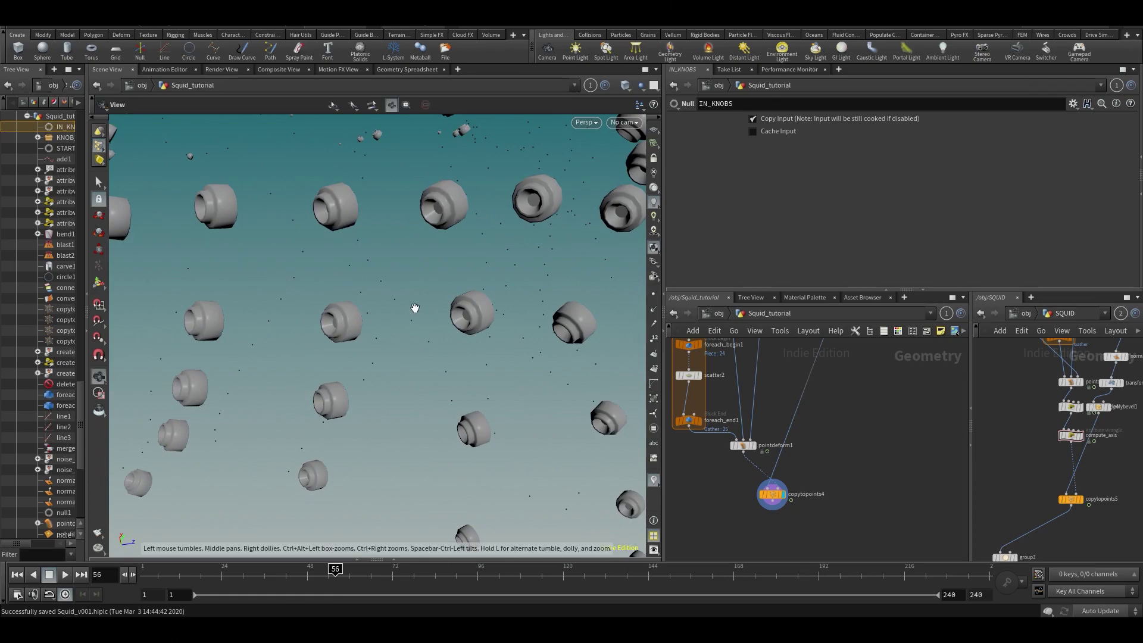
left_click_drag(416, 308, 400, 285)
right_click_drag(401, 275, 298, 327)
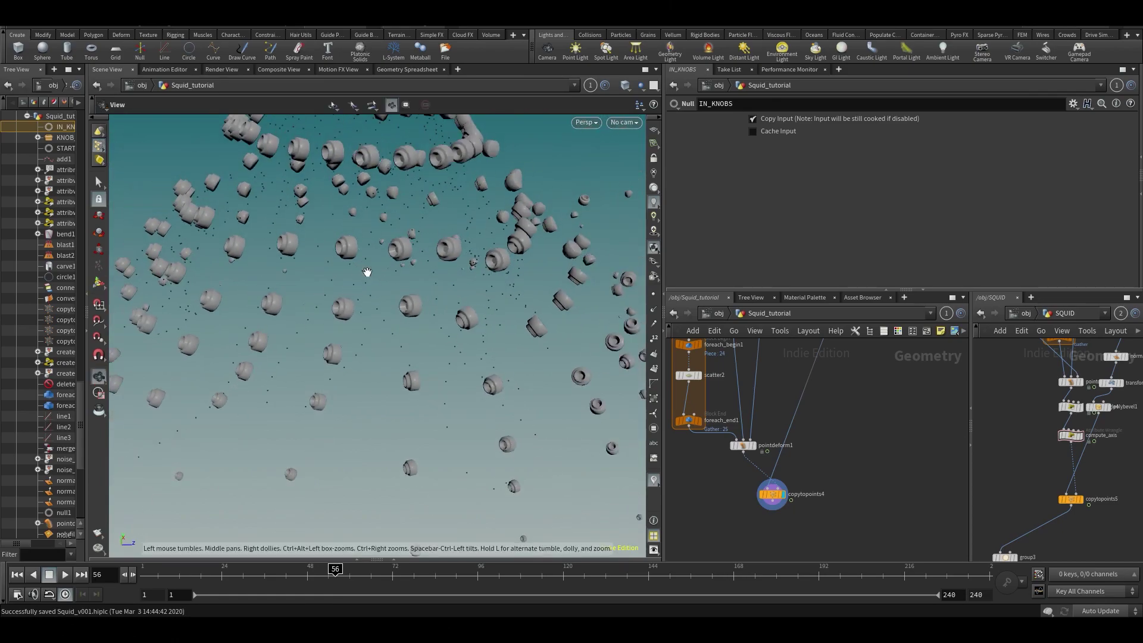
left_click_drag(368, 273, 367, 439)
middle_click_drag(367, 439, 354, 341)
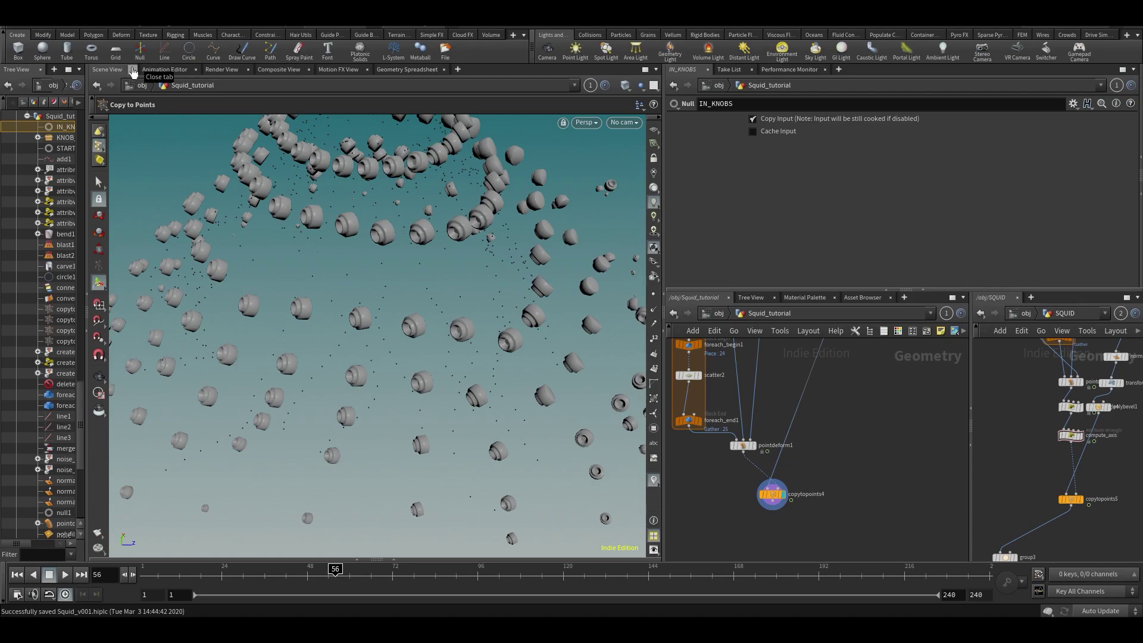
Step: Close the current Scene View and open a fresh scene viewer in the same pane
left_click(131, 69)
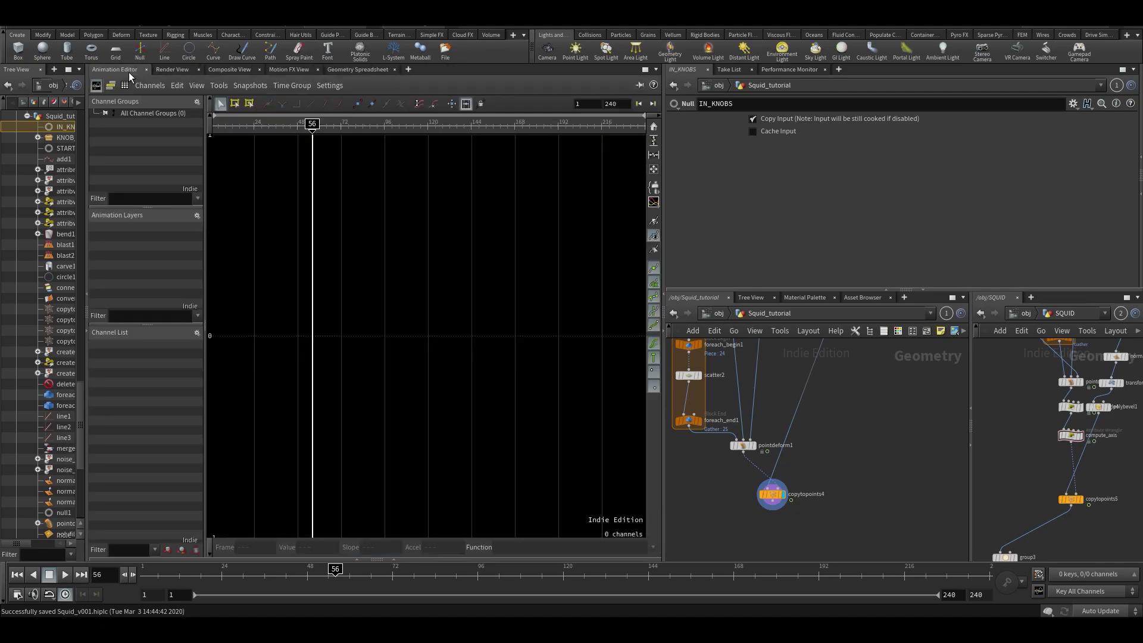
left_click(408, 69)
mouse_move(419, 96)
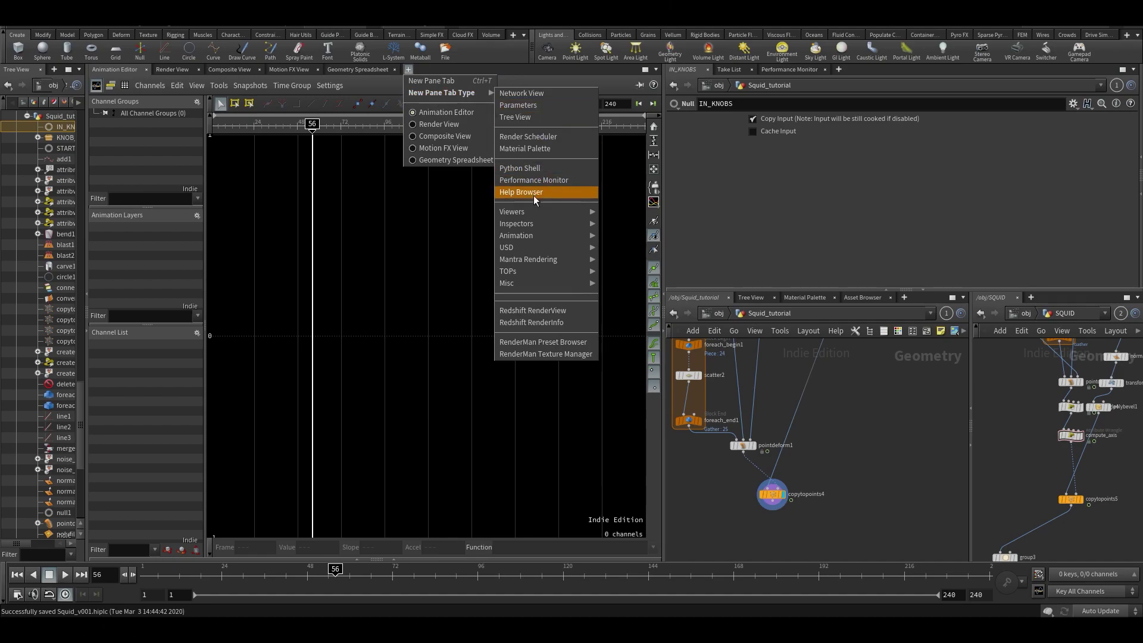
mouse_move(545, 209)
left_click(615, 245)
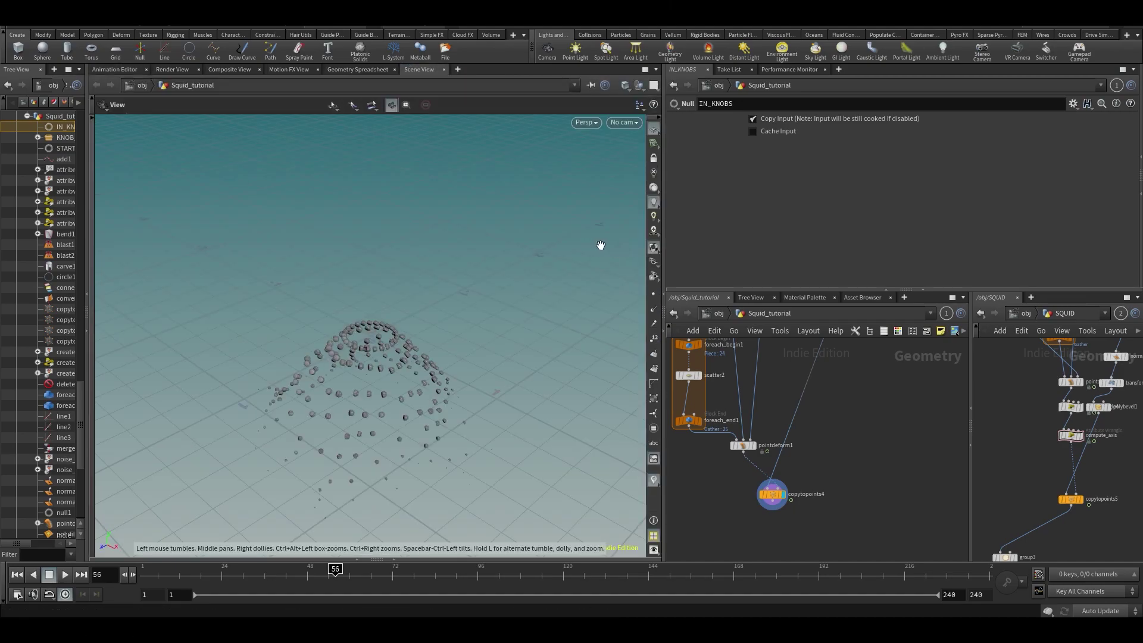
Step: Frame the copied knobs in the new viewer and examine them through the animation up to frame 123
key("f")
scroll(338, 375, "up", 5)
left_click_drag(337, 374, 424, 388)
left_click_drag(335, 575, 347, 576)
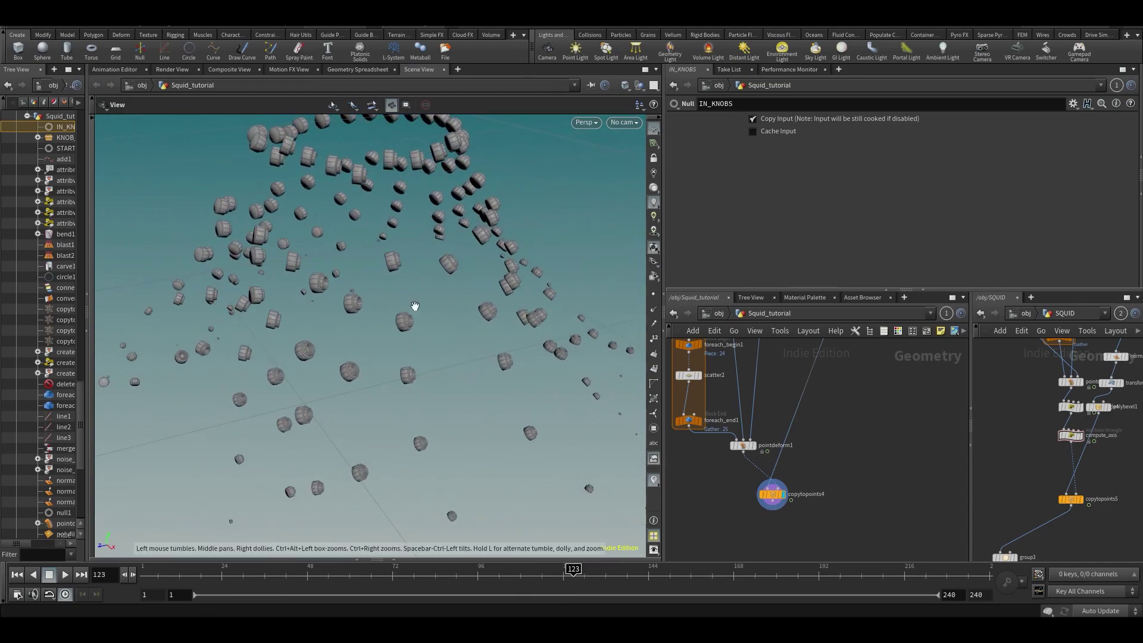
left_click_drag(328, 296, 316, 279)
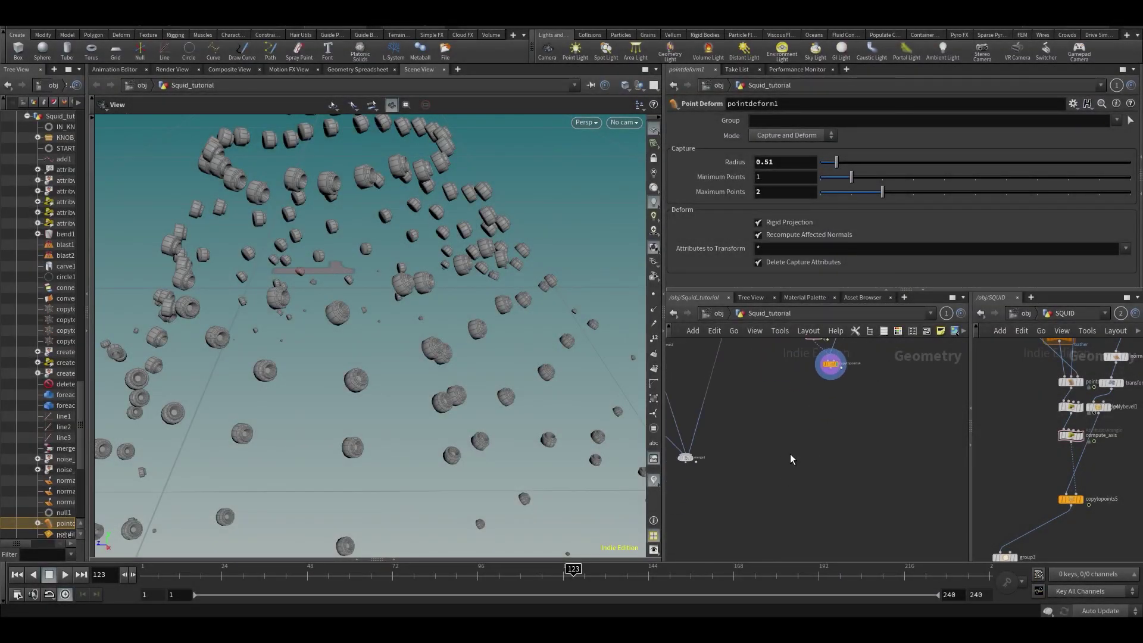
Step: Try wiring the output of copytopoints4 directly into merge1, and undo the connection
key("Tab")
key("Escape")
middle_click_drag(710, 451, 795, 446)
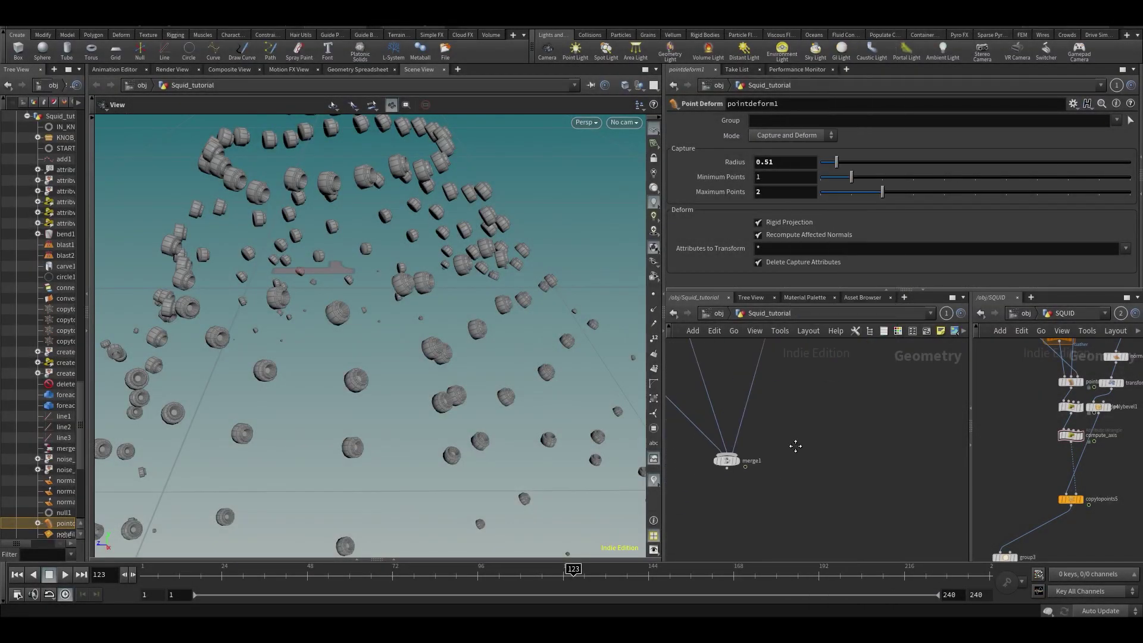
left_click(734, 457)
middle_click_drag(823, 400, 732, 476)
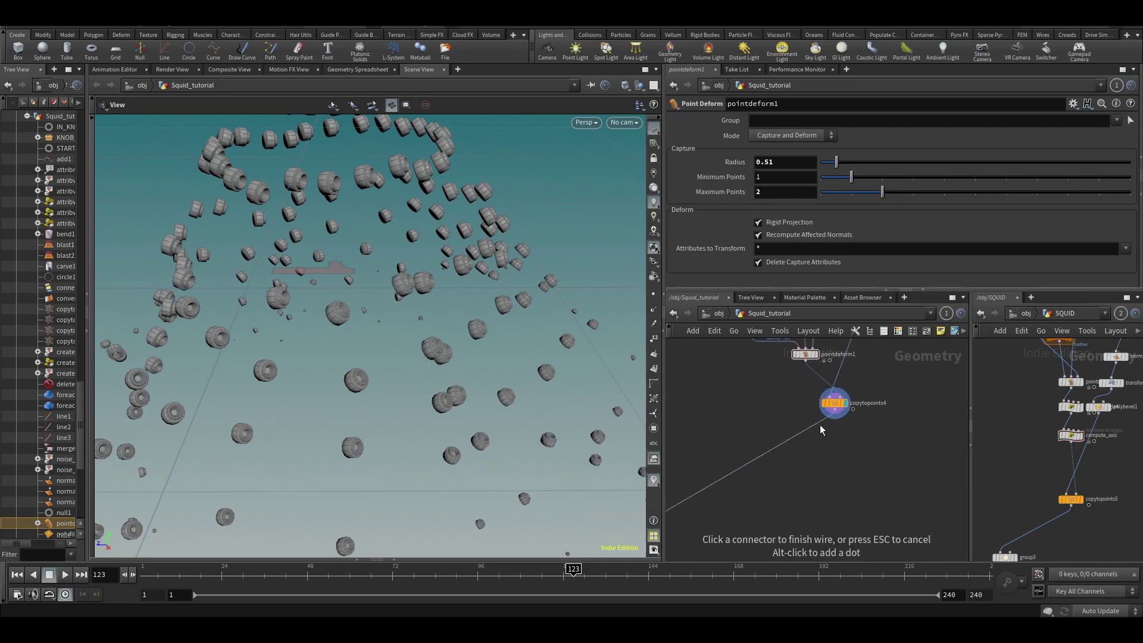
left_click(833, 413)
mouse_move(797, 464)
middle_mouse_down()
mouse_move(868, 399)
mouse_move(840, 466)
middle_mouse_up()
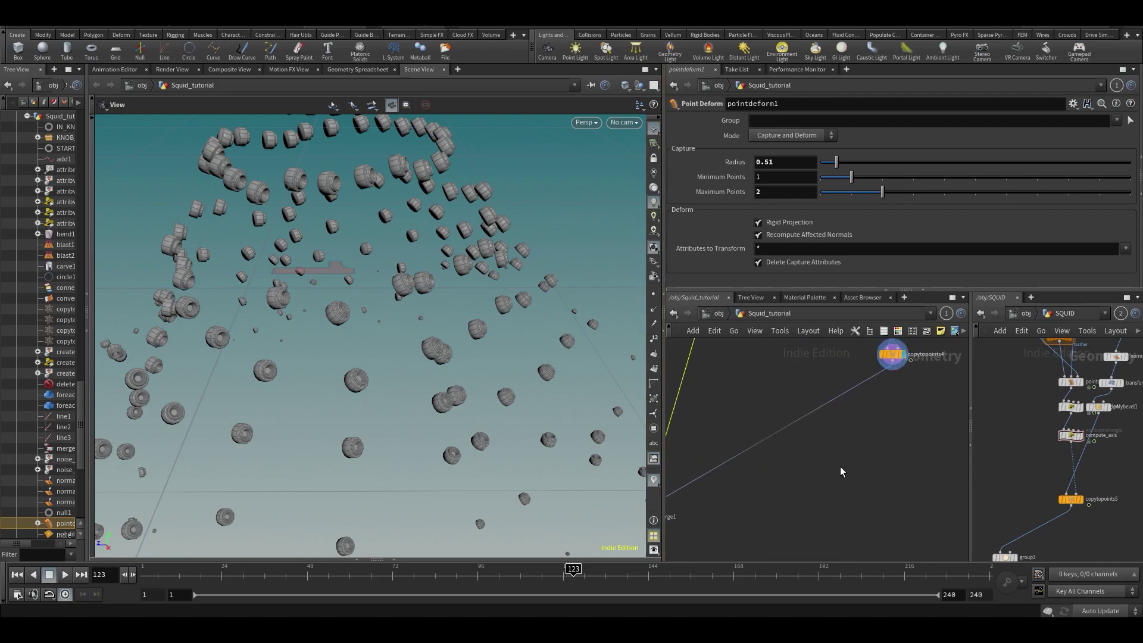
key("ctrl+z")
Step: Insert a Merge node on the wire from normal1 and connect copytopoints4 as its second input
middle_click_drag(783, 396, 766, 469)
key("Tab")
type("mer")
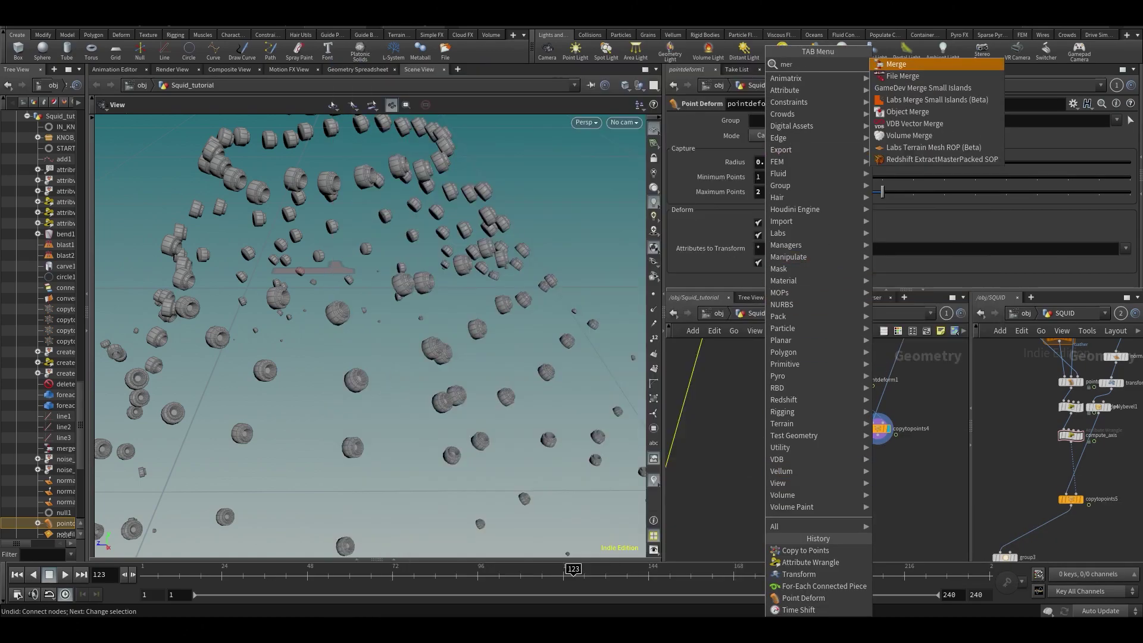
left_click(890, 66)
left_click(771, 470)
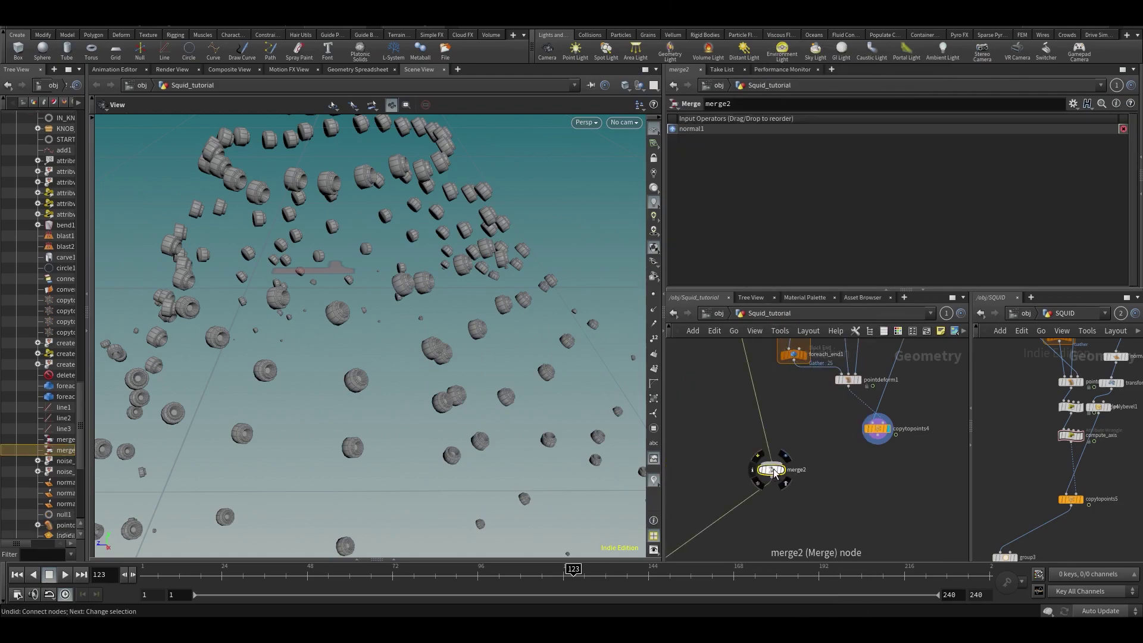
left_click(896, 435)
left_click(772, 476)
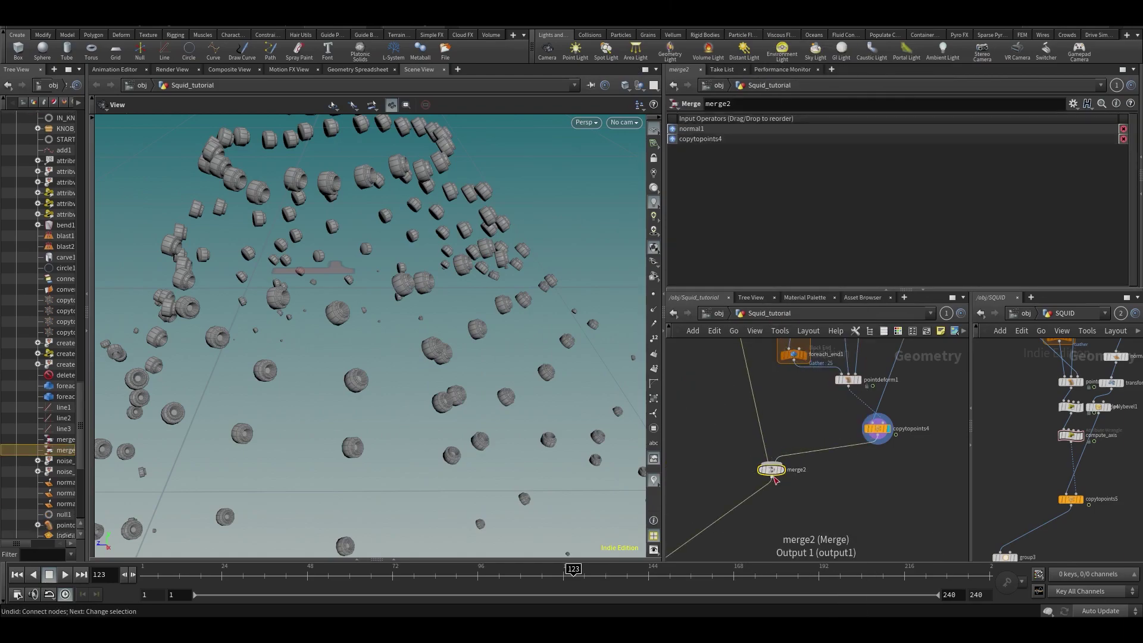
Step: Display merge2 and examine up close how the knobs sit on the tentacle surfaces
left_click(781, 470)
left_click_drag(462, 366, 442, 300)
scroll(418, 381, "up", 2)
middle_click_drag(441, 300, 394, 304)
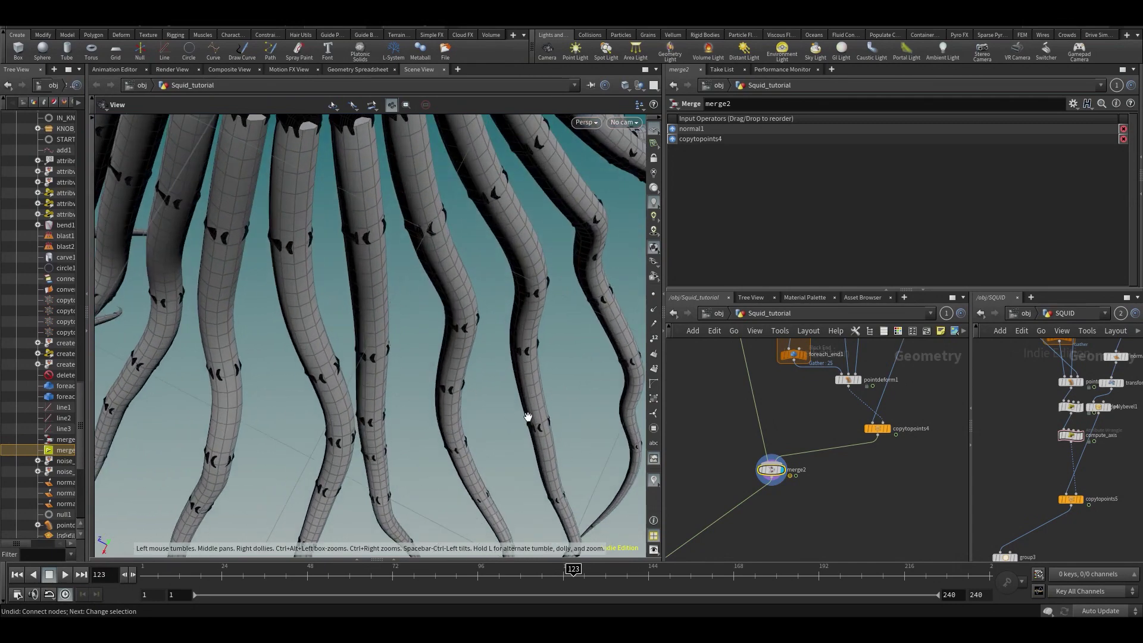